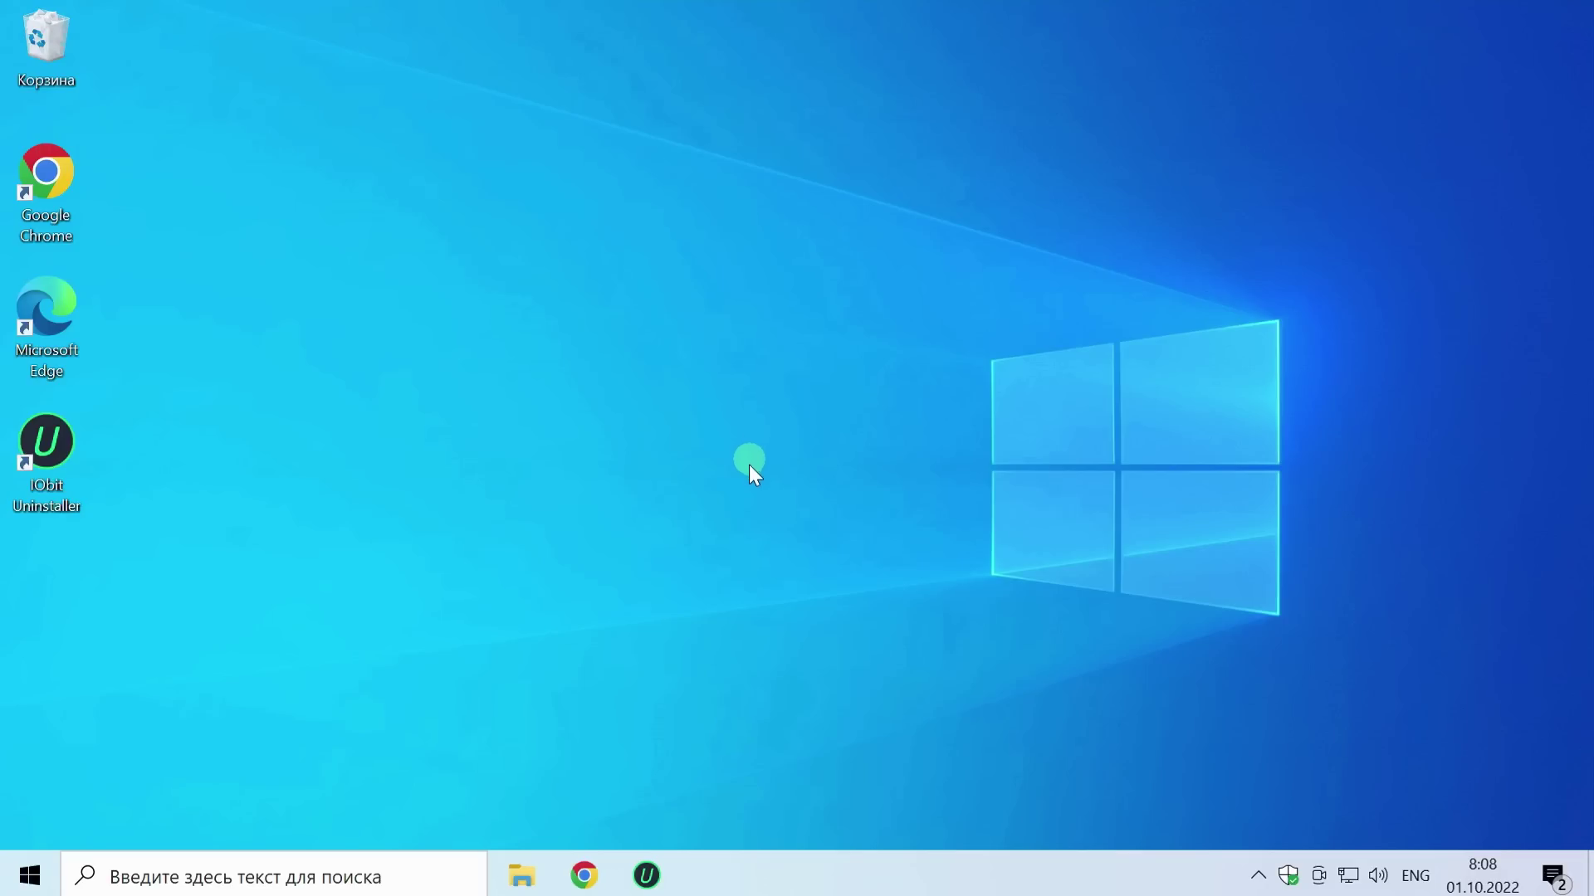
Step: In Chrome, expand the YouTube video's description and open its Media Creation Tool Windows 11 download link
click(584, 878)
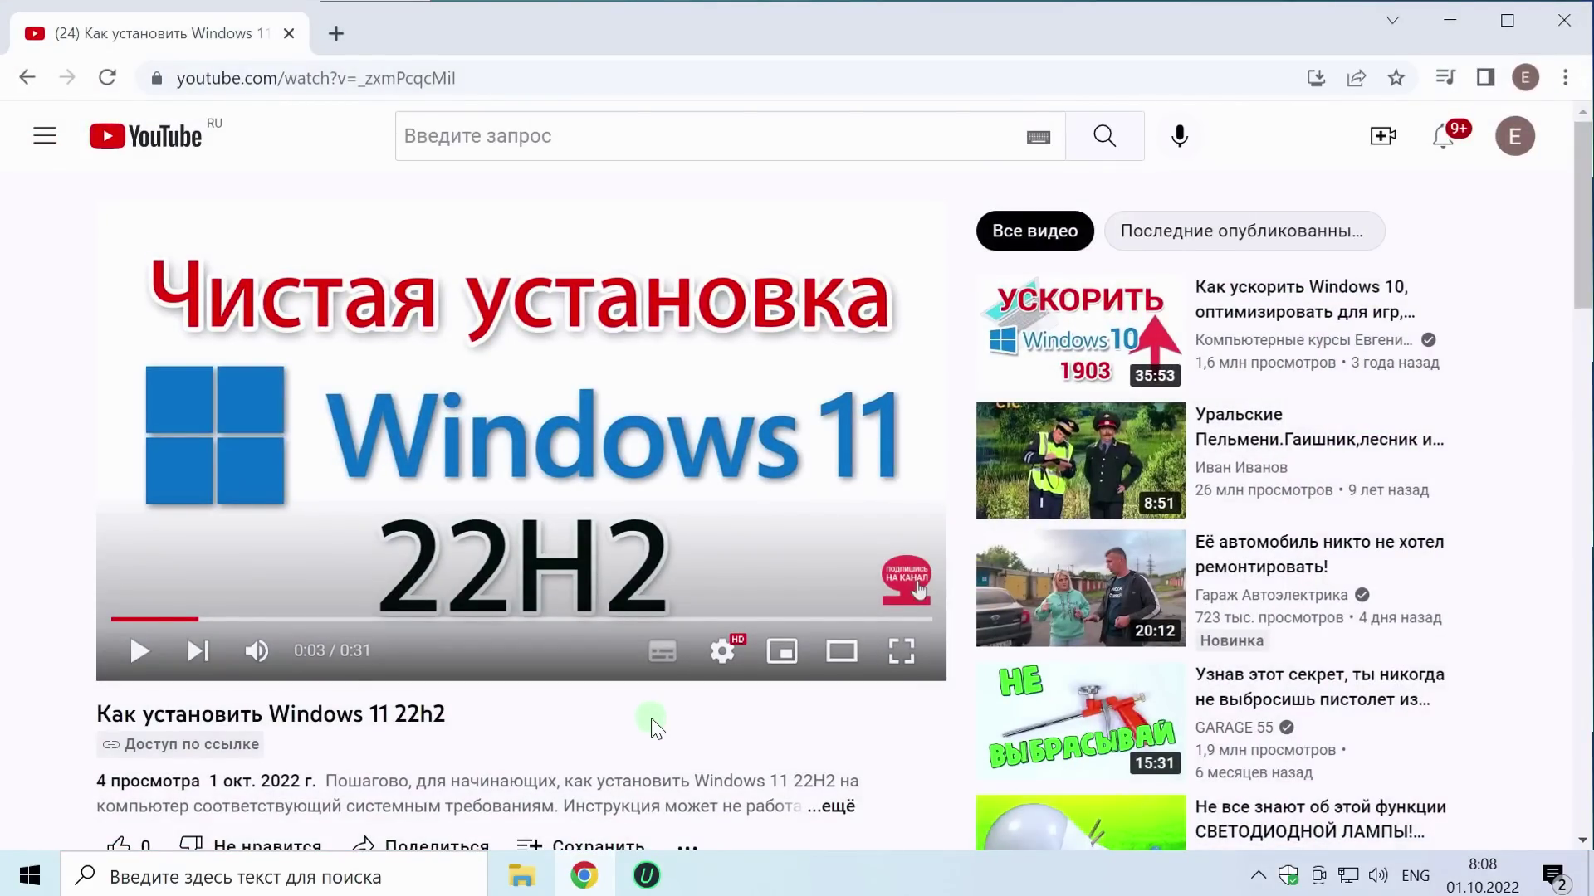
scroll(652, 719, down, 3)
scroll(651, 720, down, 2)
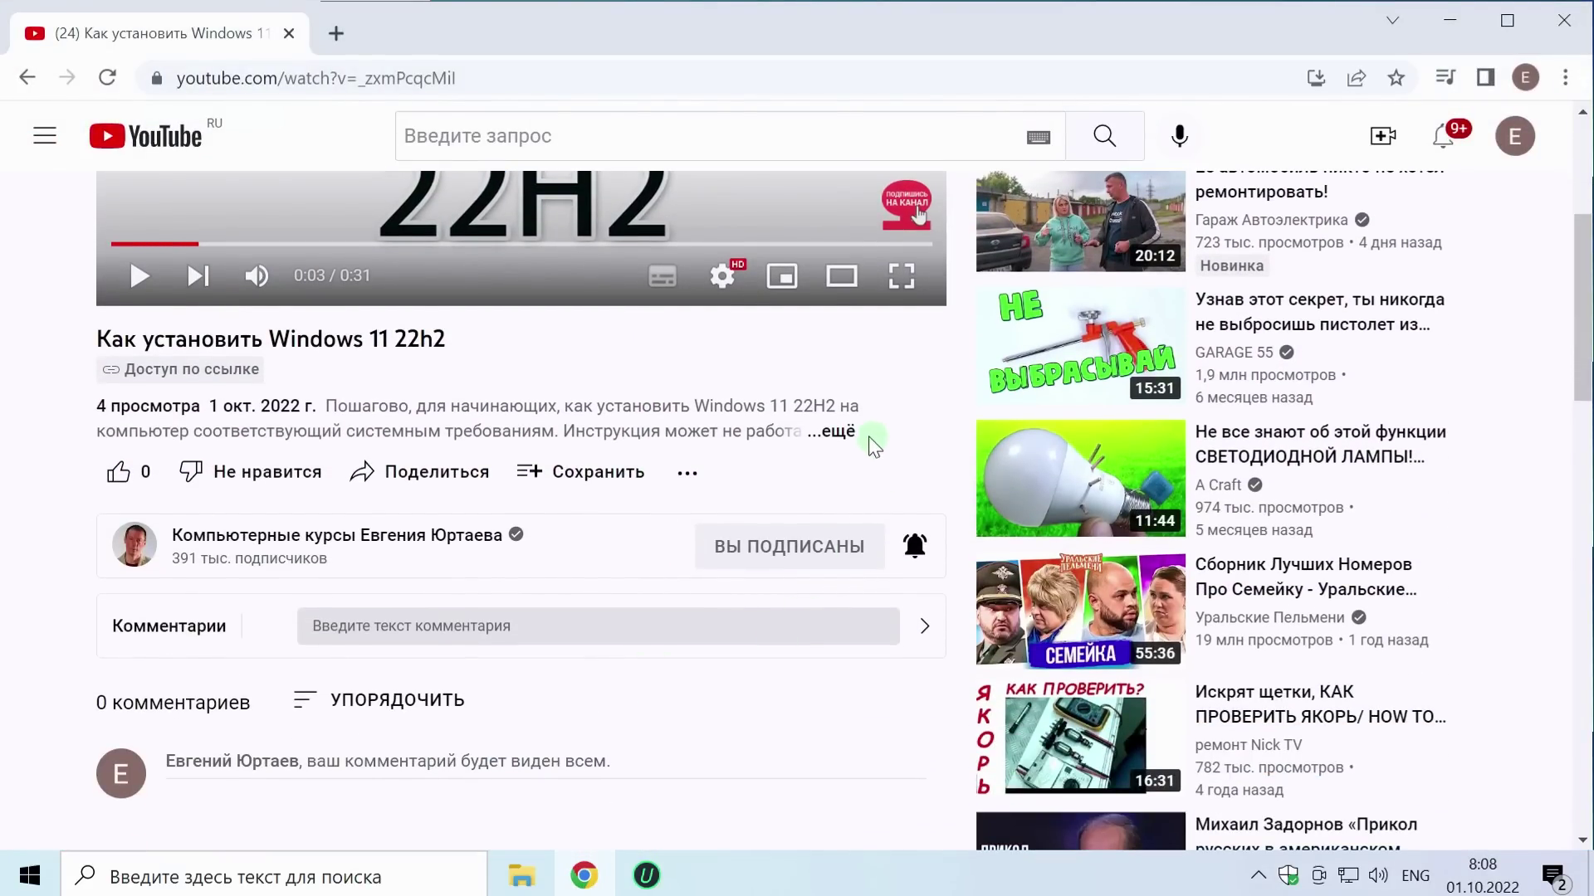
click(838, 433)
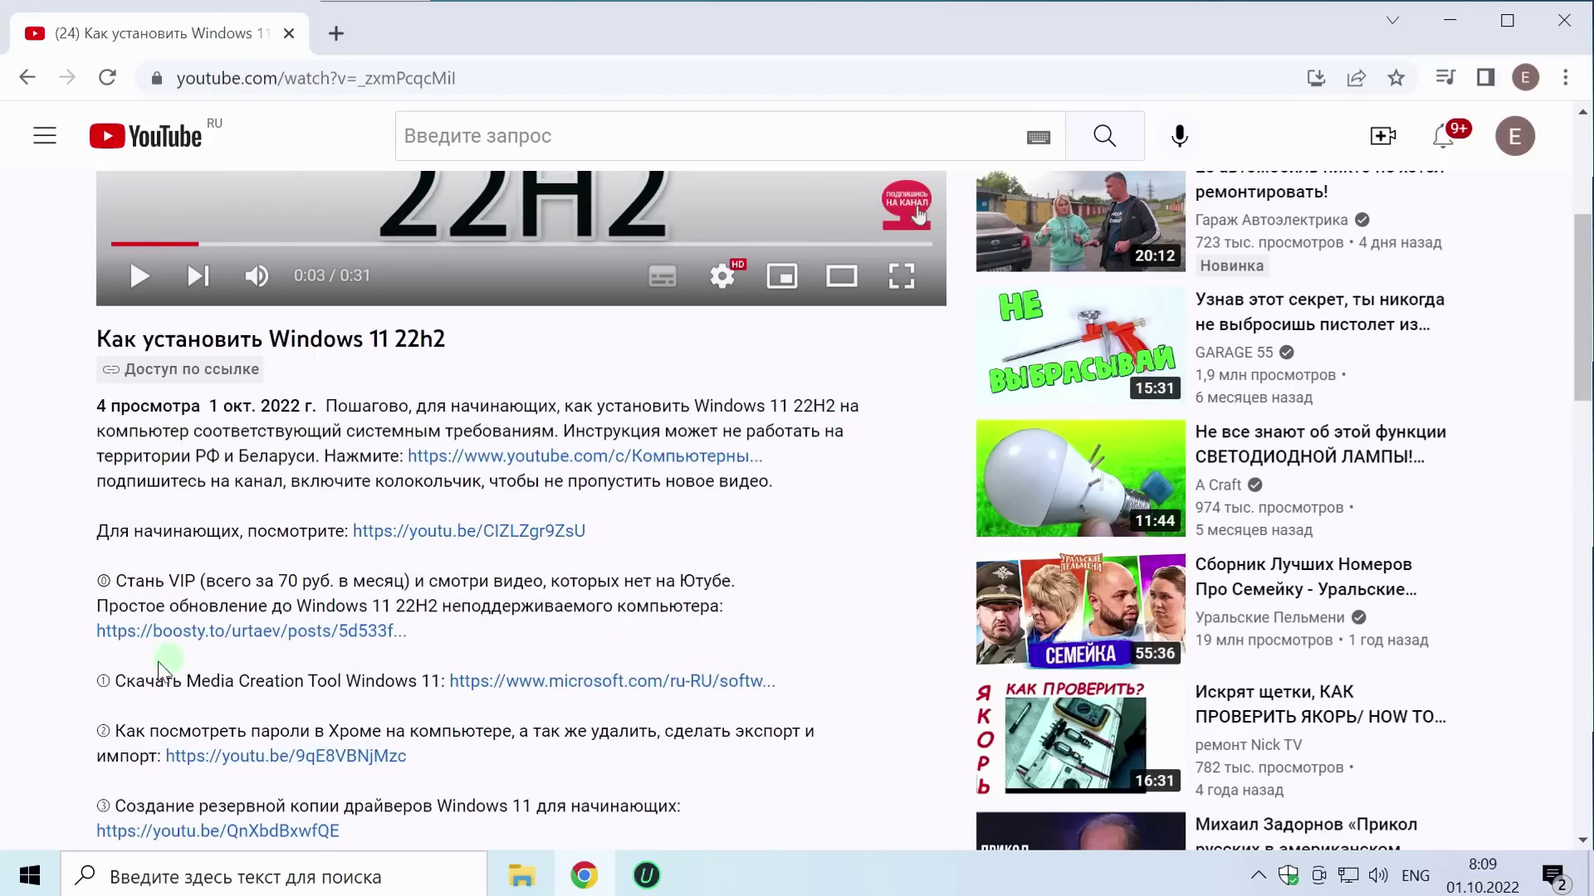
click(614, 682)
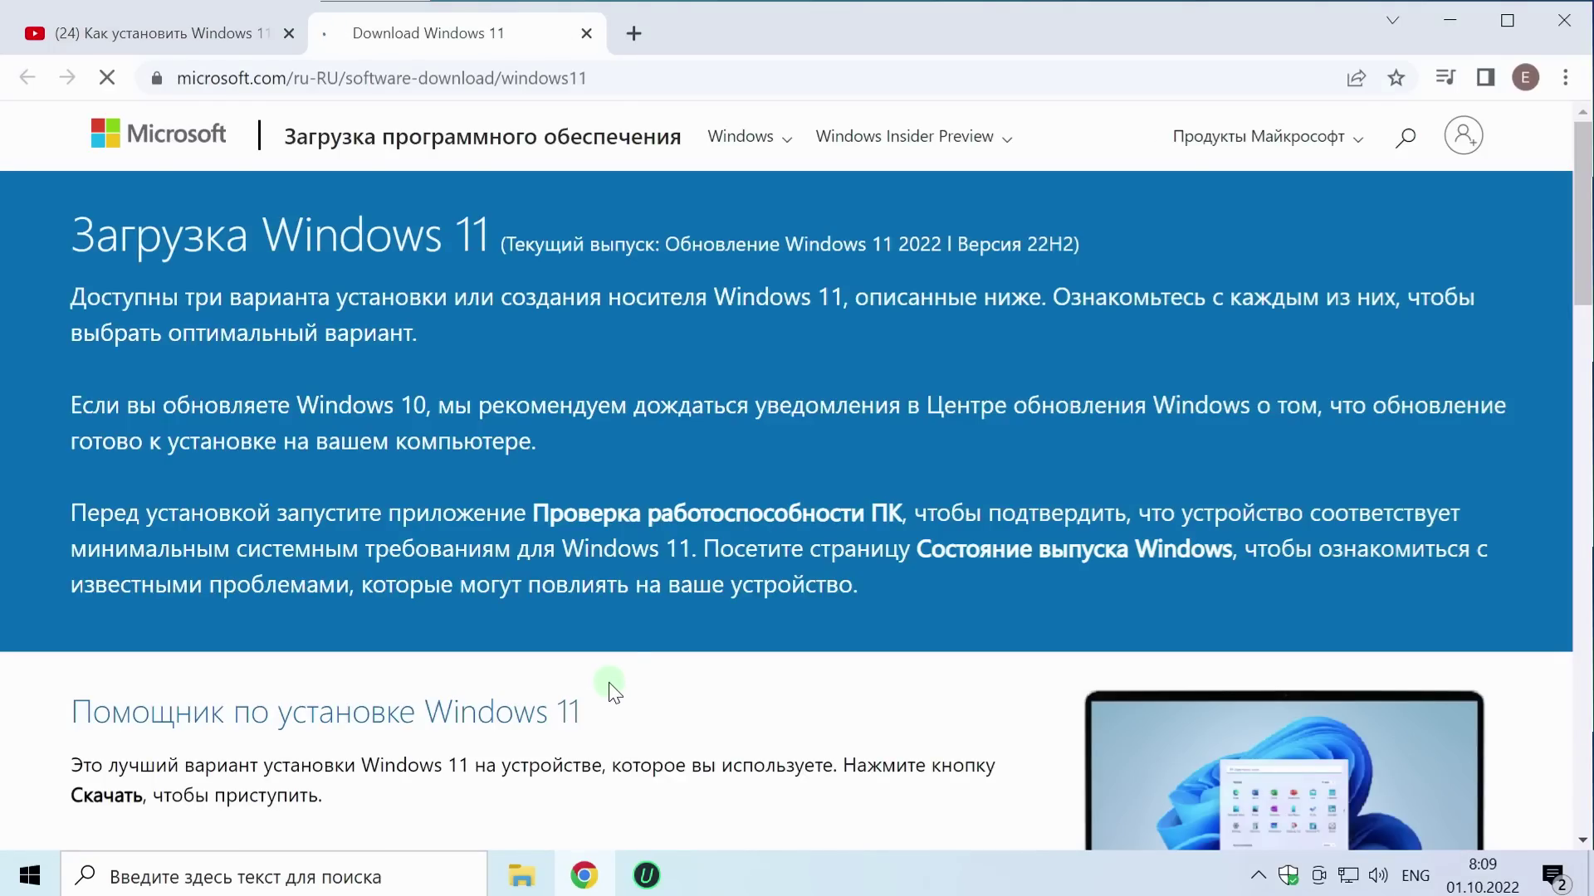
Step: Download the Windows 11 installation media creation tool from the Microsoft page and minimize the browser
scroll(652, 643, down, 3)
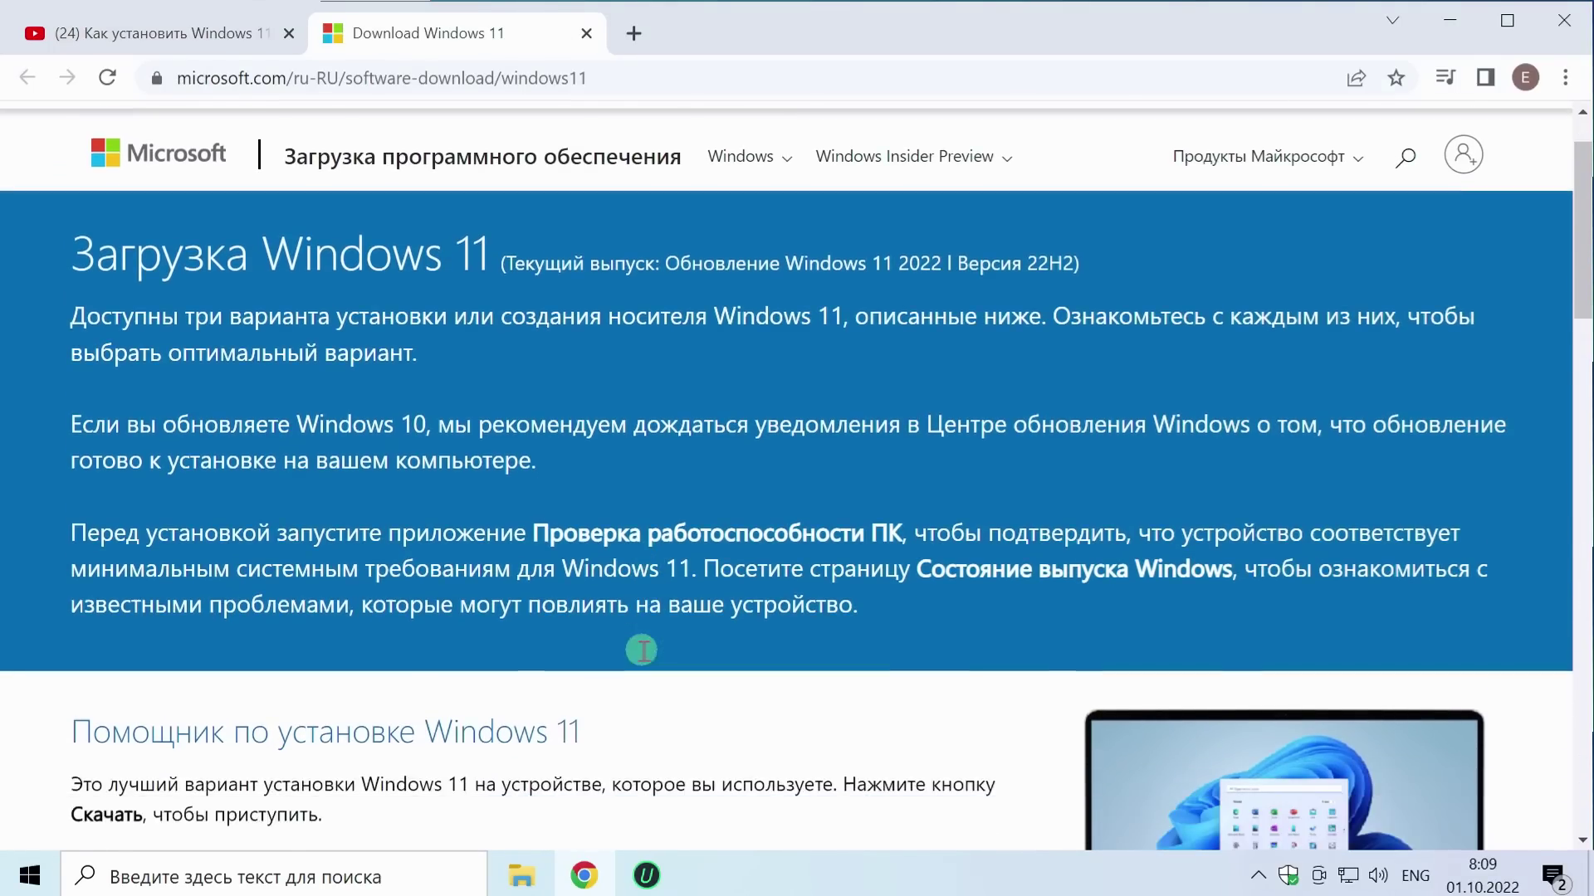
scroll(656, 660, down, 5)
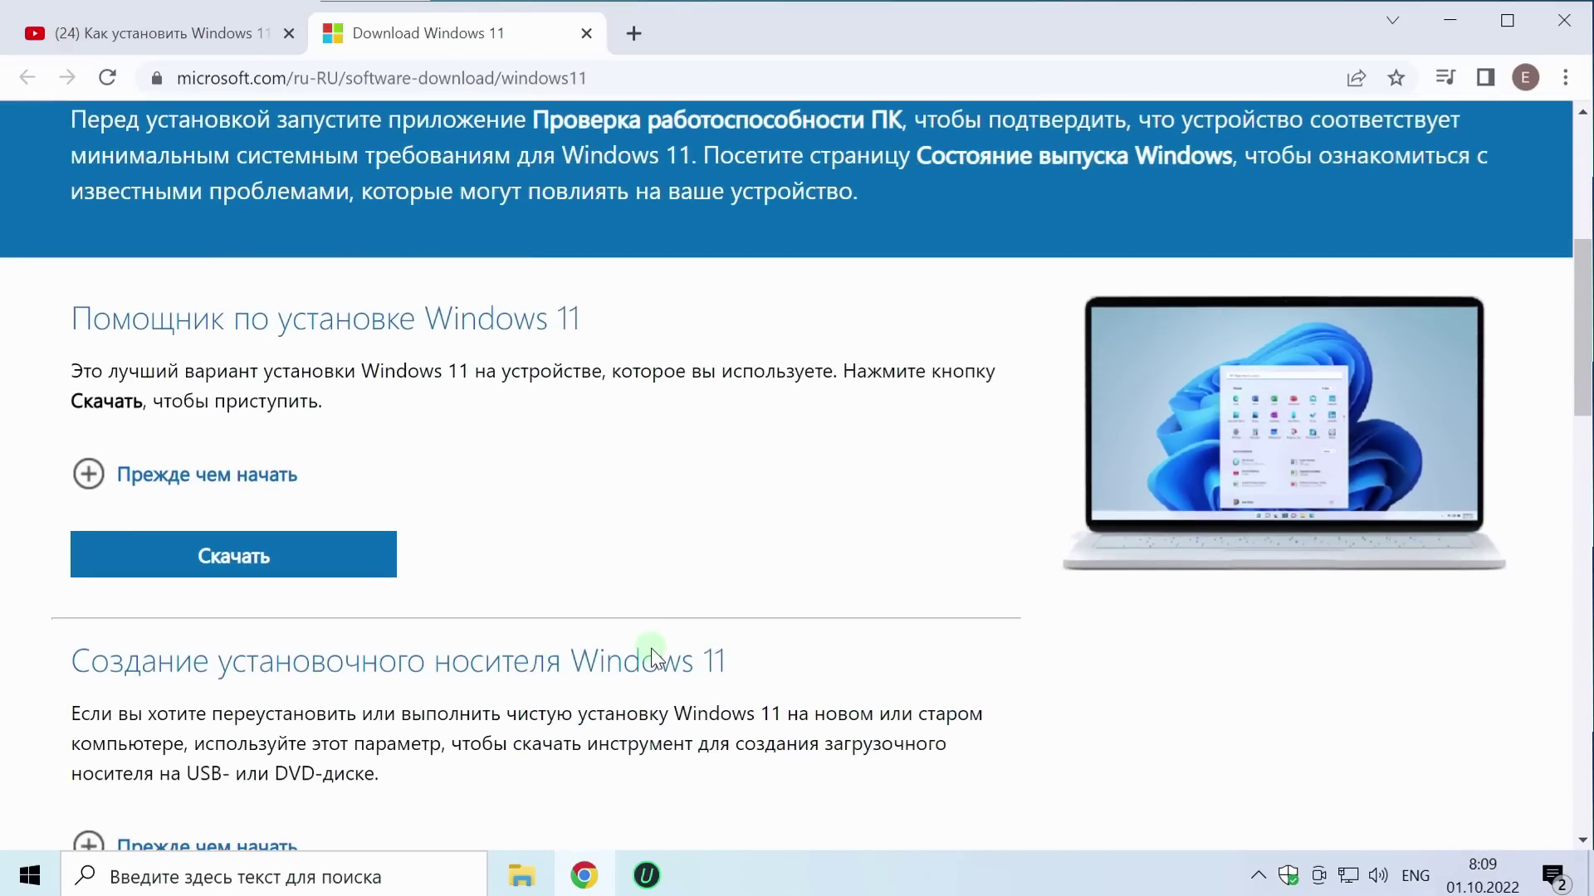
scroll(682, 655, down, 1)
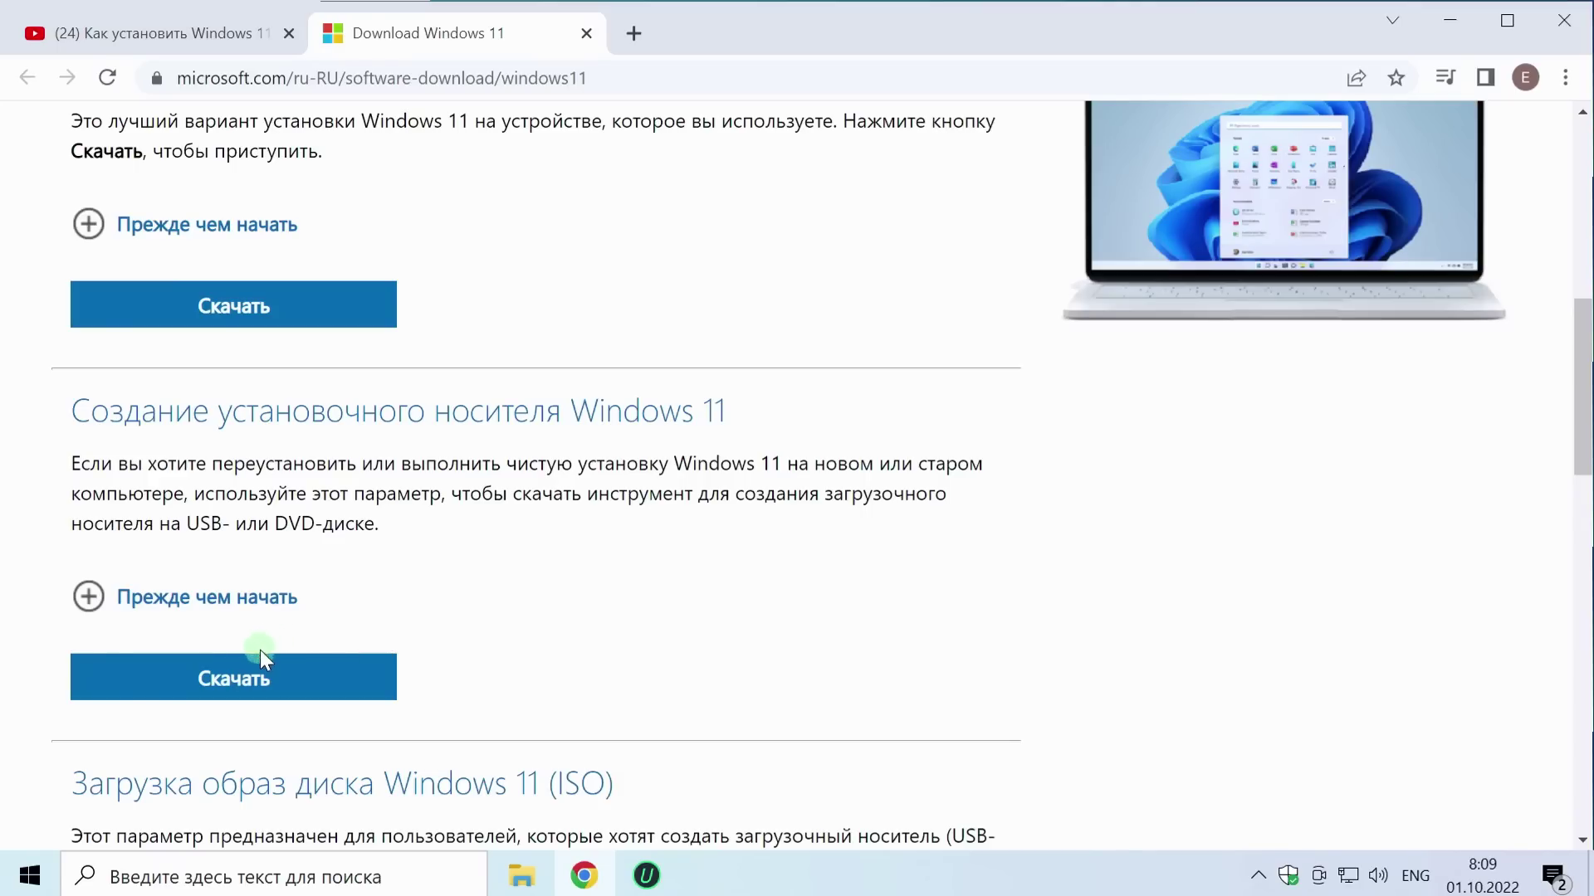
click(262, 674)
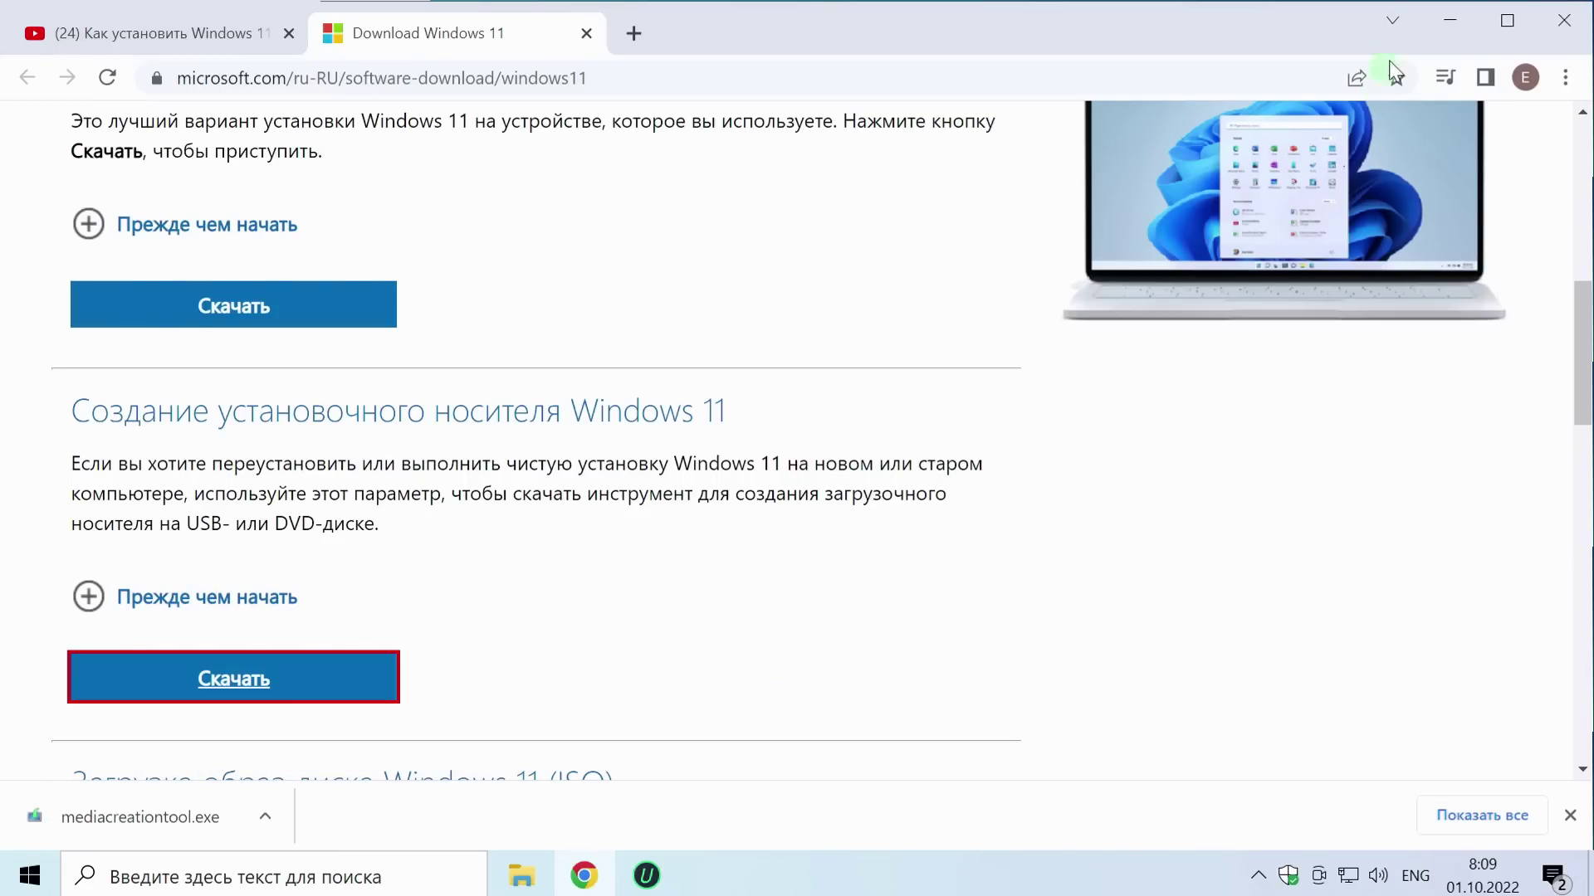
click(1449, 20)
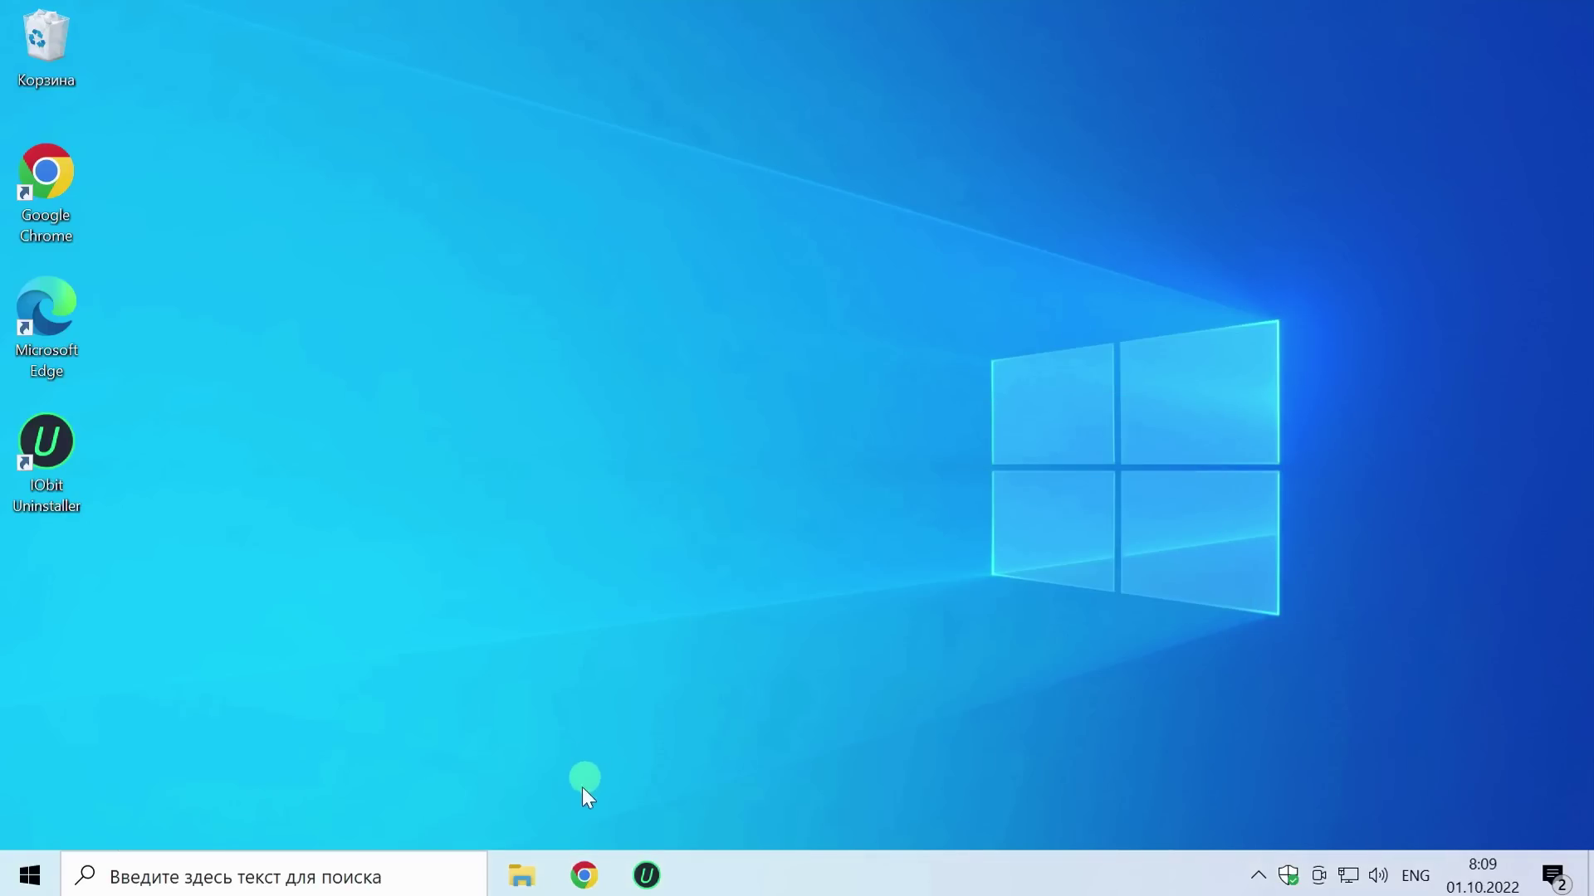
Step: Run mediacreationtool from the Загрузки folder, allow it to make changes, and accept the licence terms
click(523, 880)
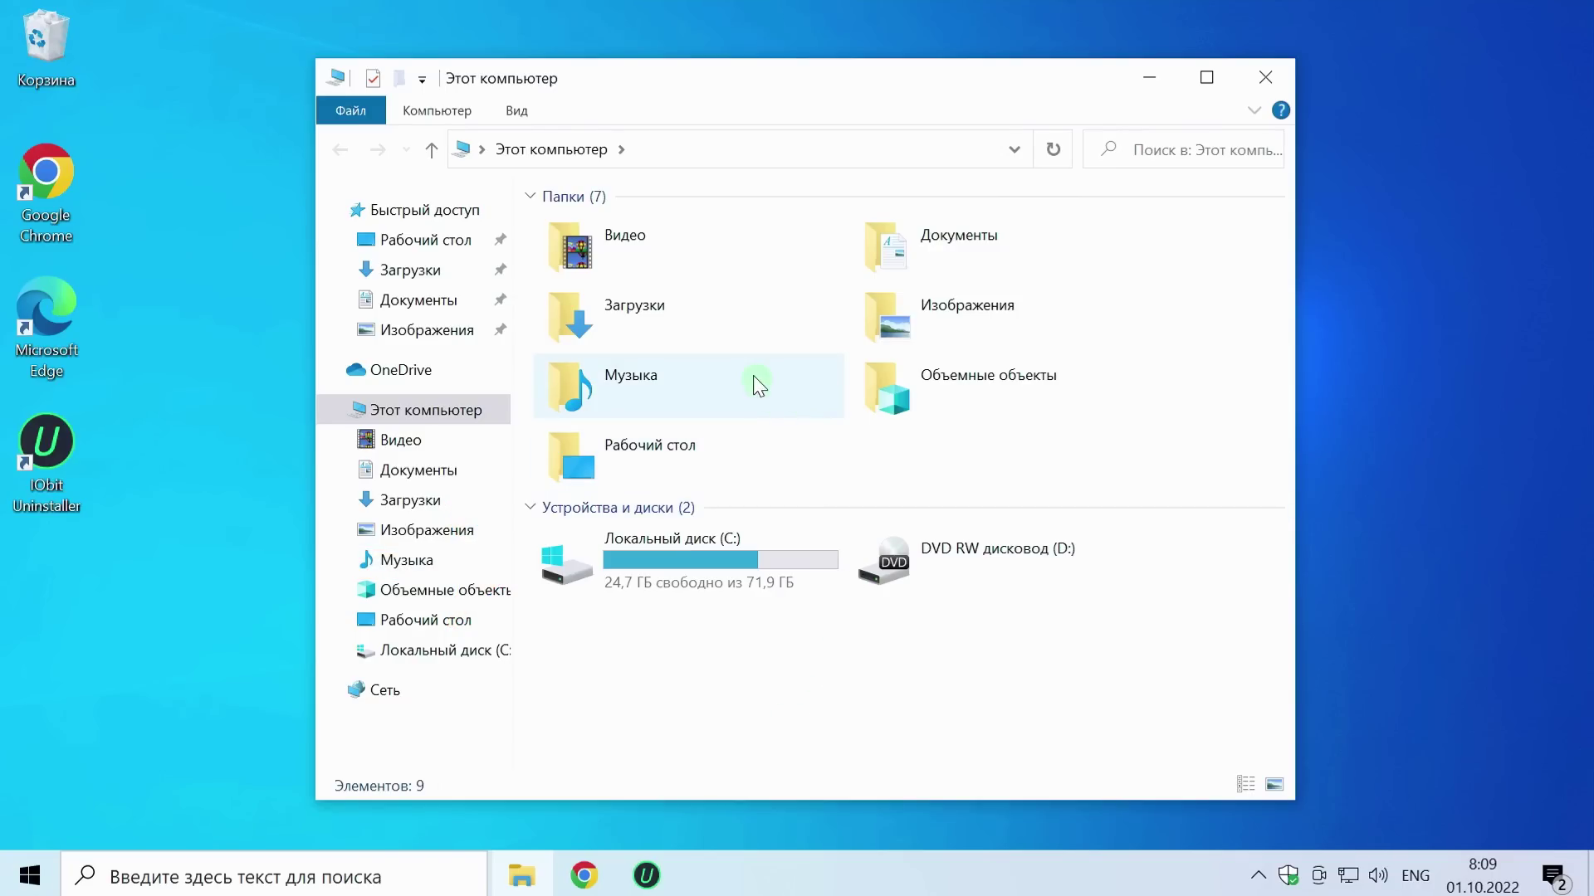
double_click(724, 333)
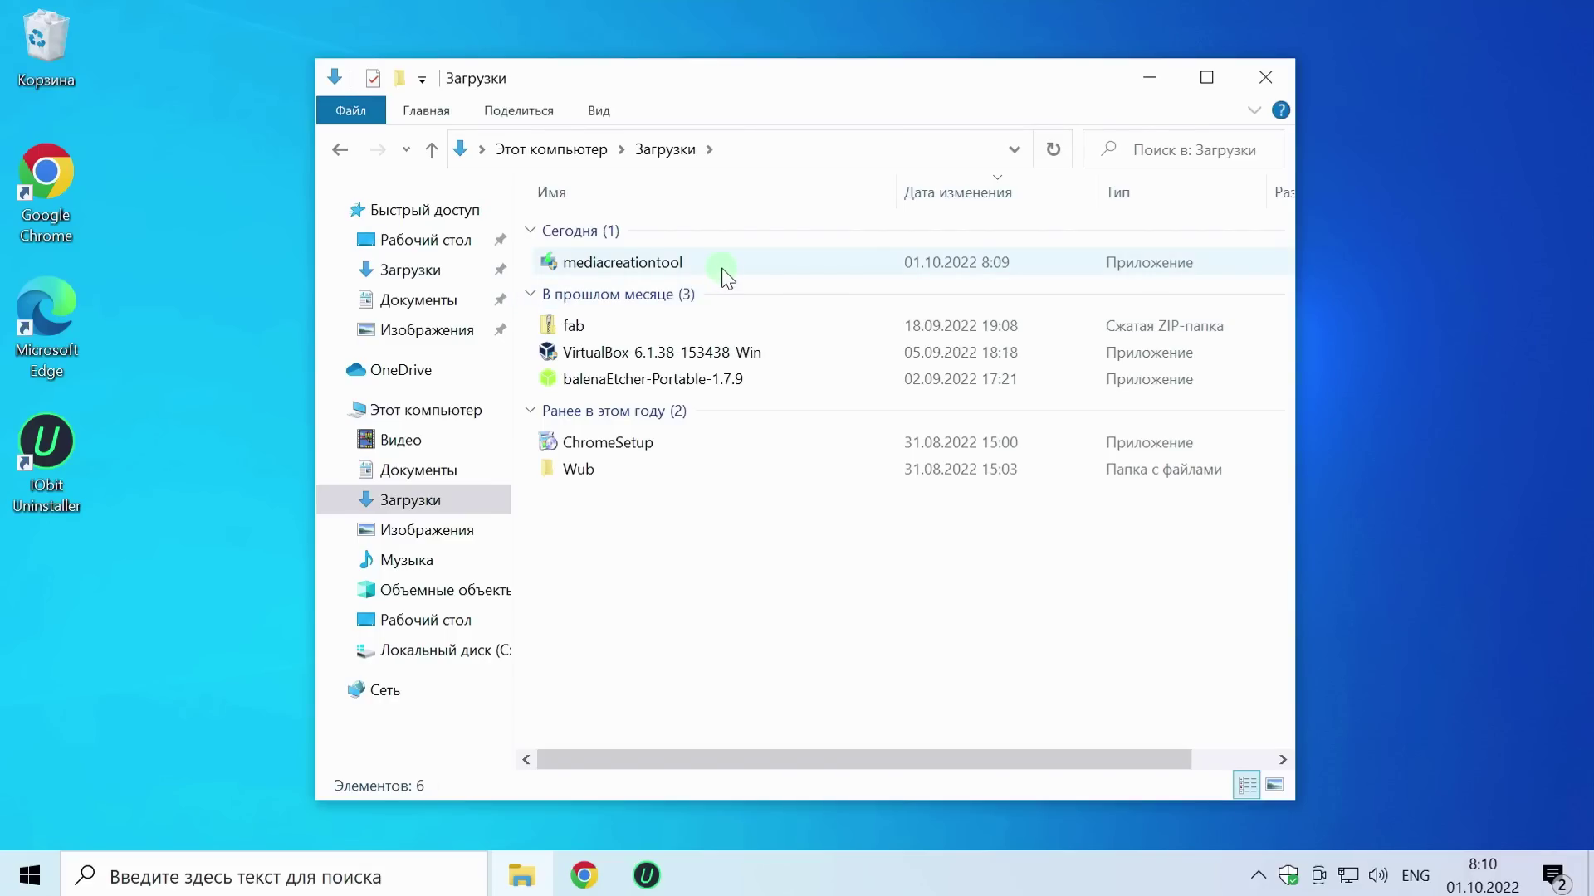
double_click(721, 267)
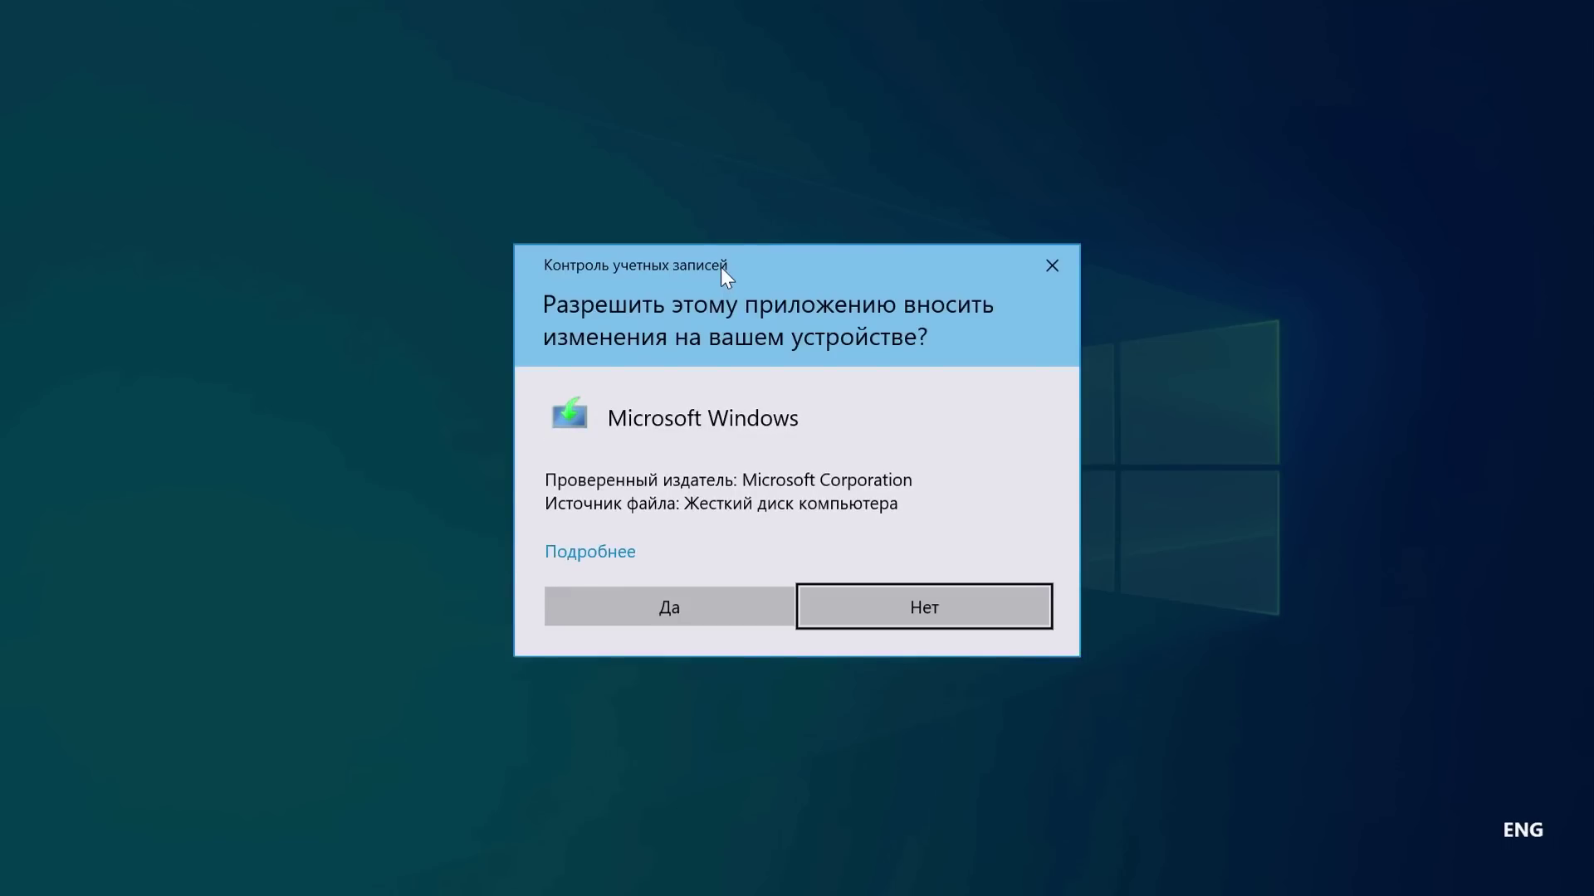
click(707, 605)
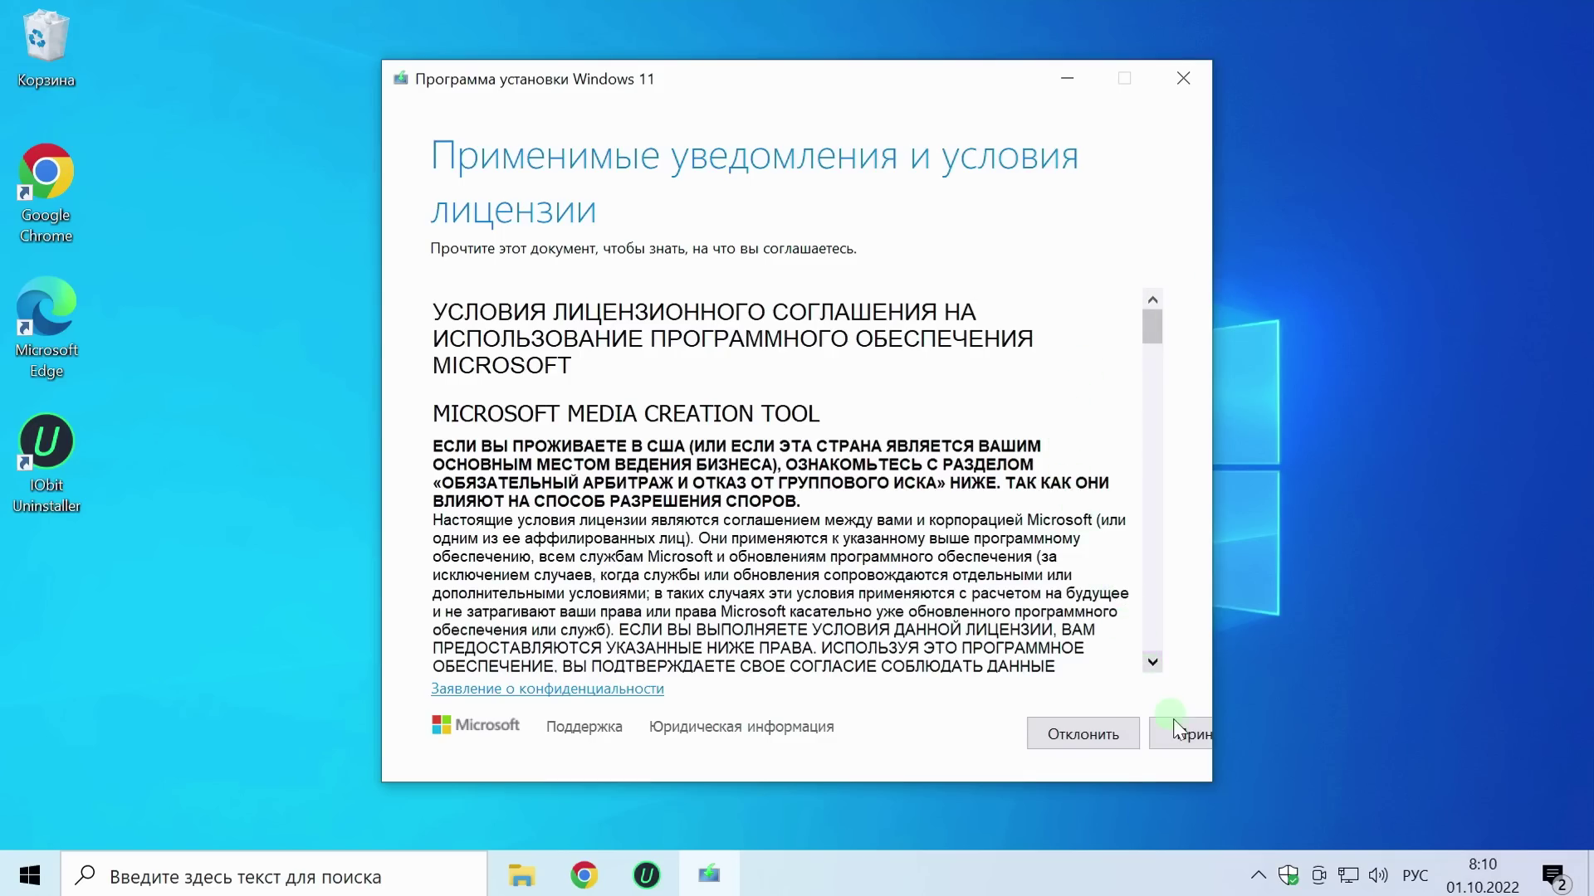
click(1175, 729)
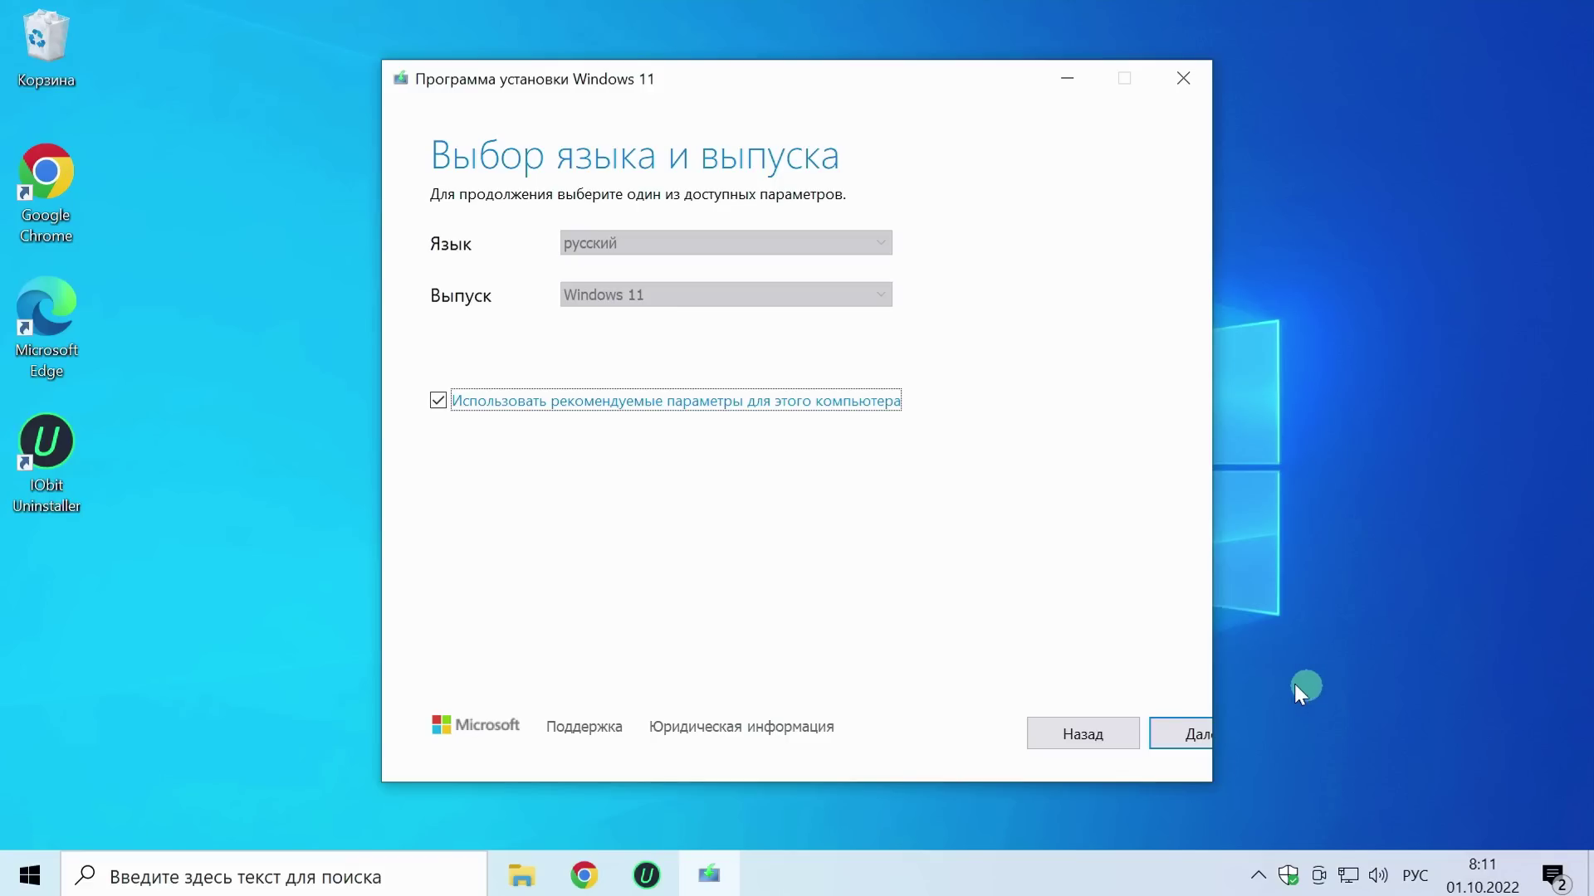
Step: Turn off the recommended parameters, choose русский from the language list, and turn the recommended parameters back on
click(437, 401)
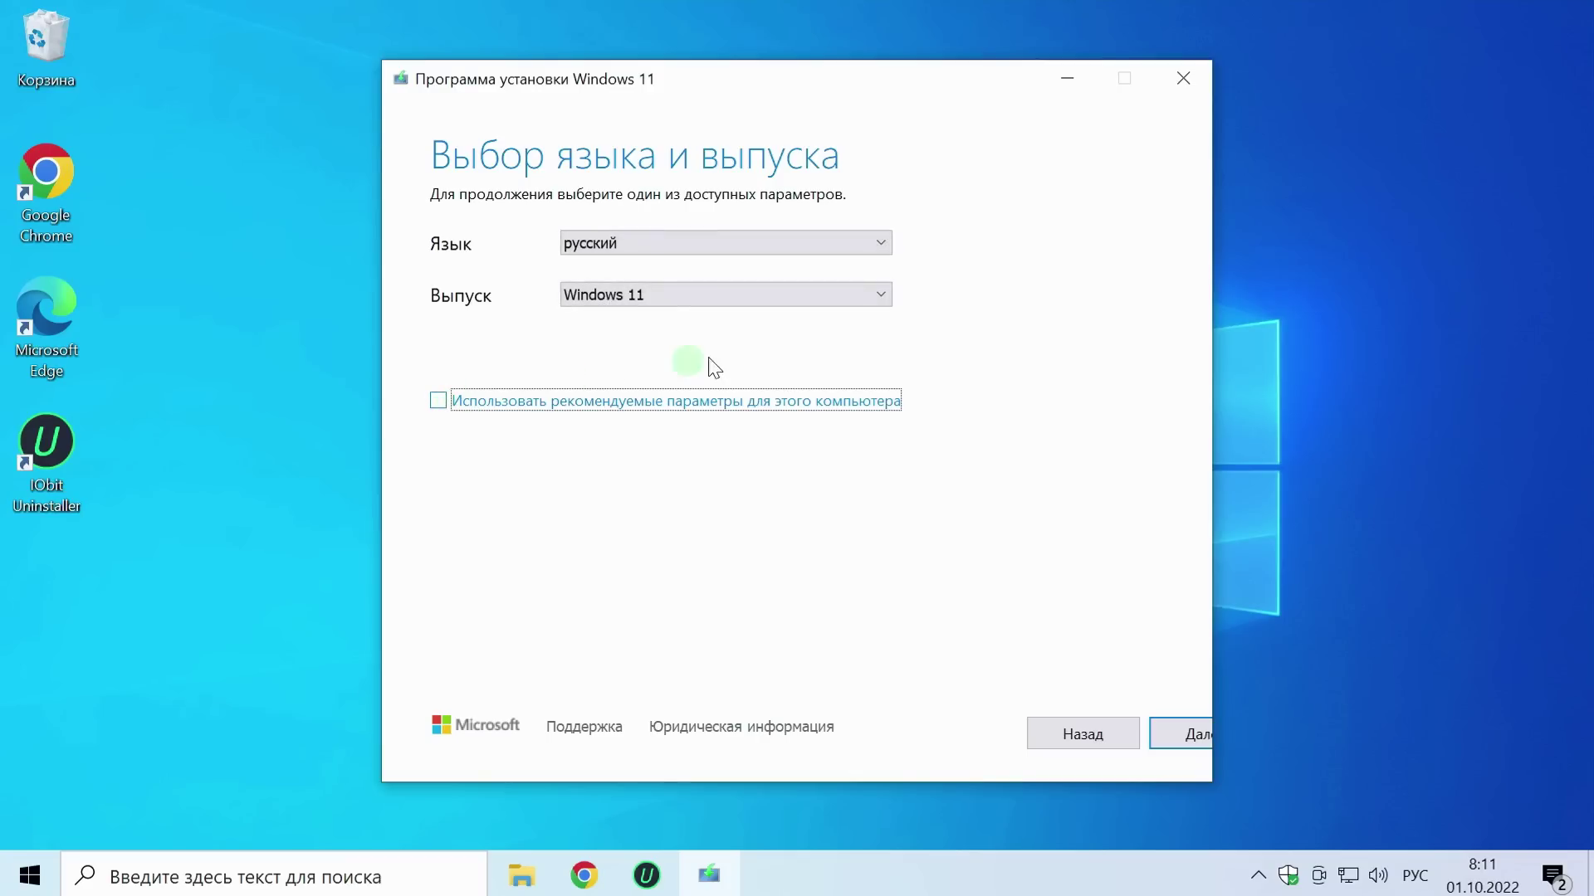
click(860, 243)
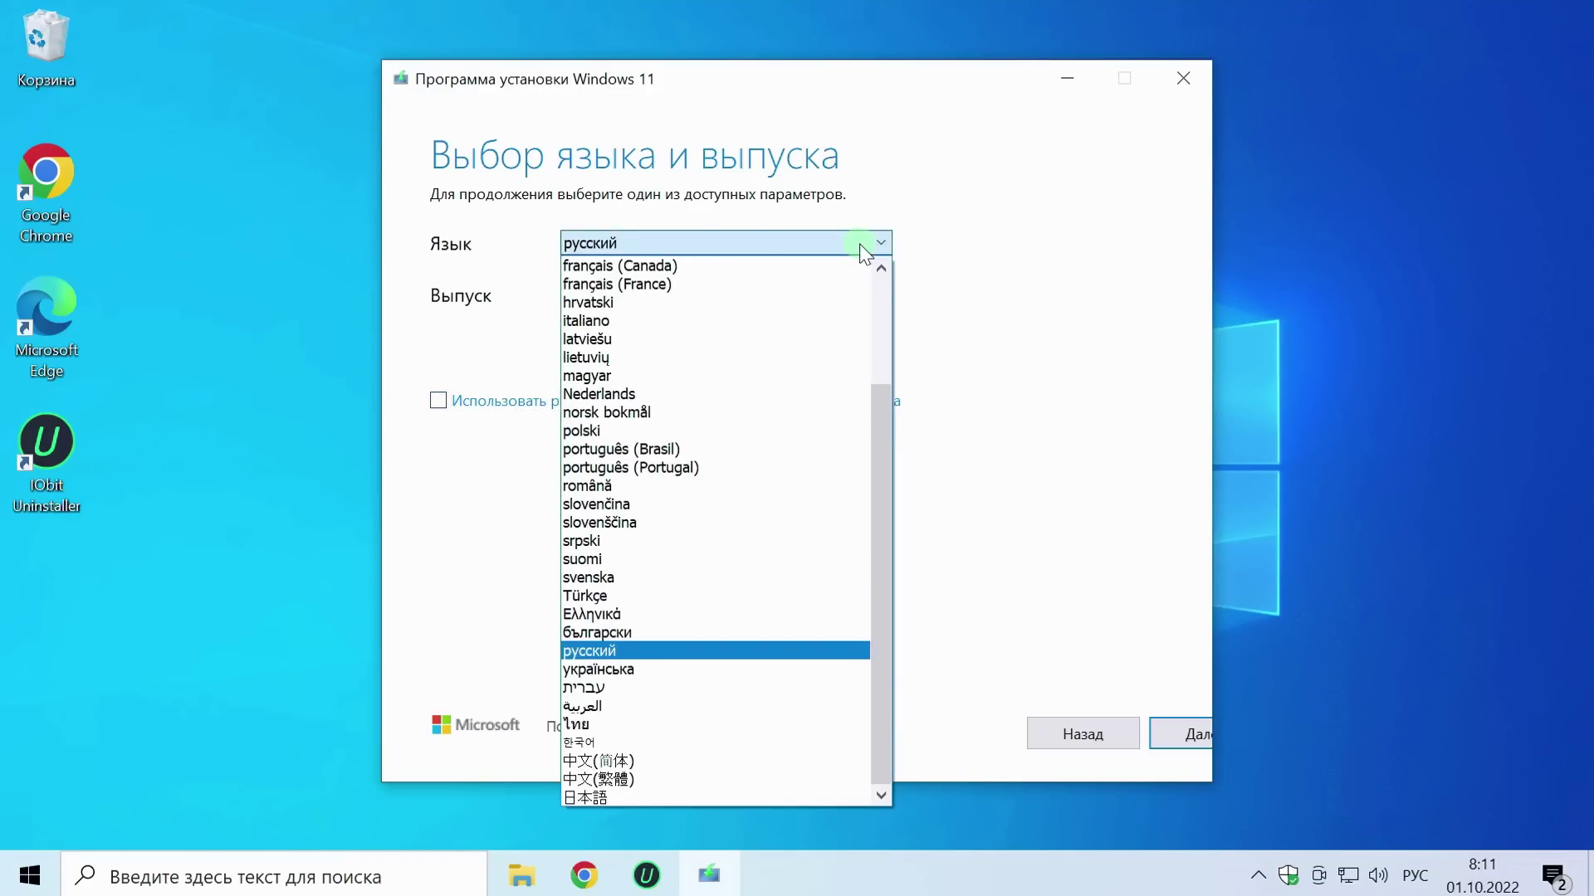
scroll(823, 365, up, 3)
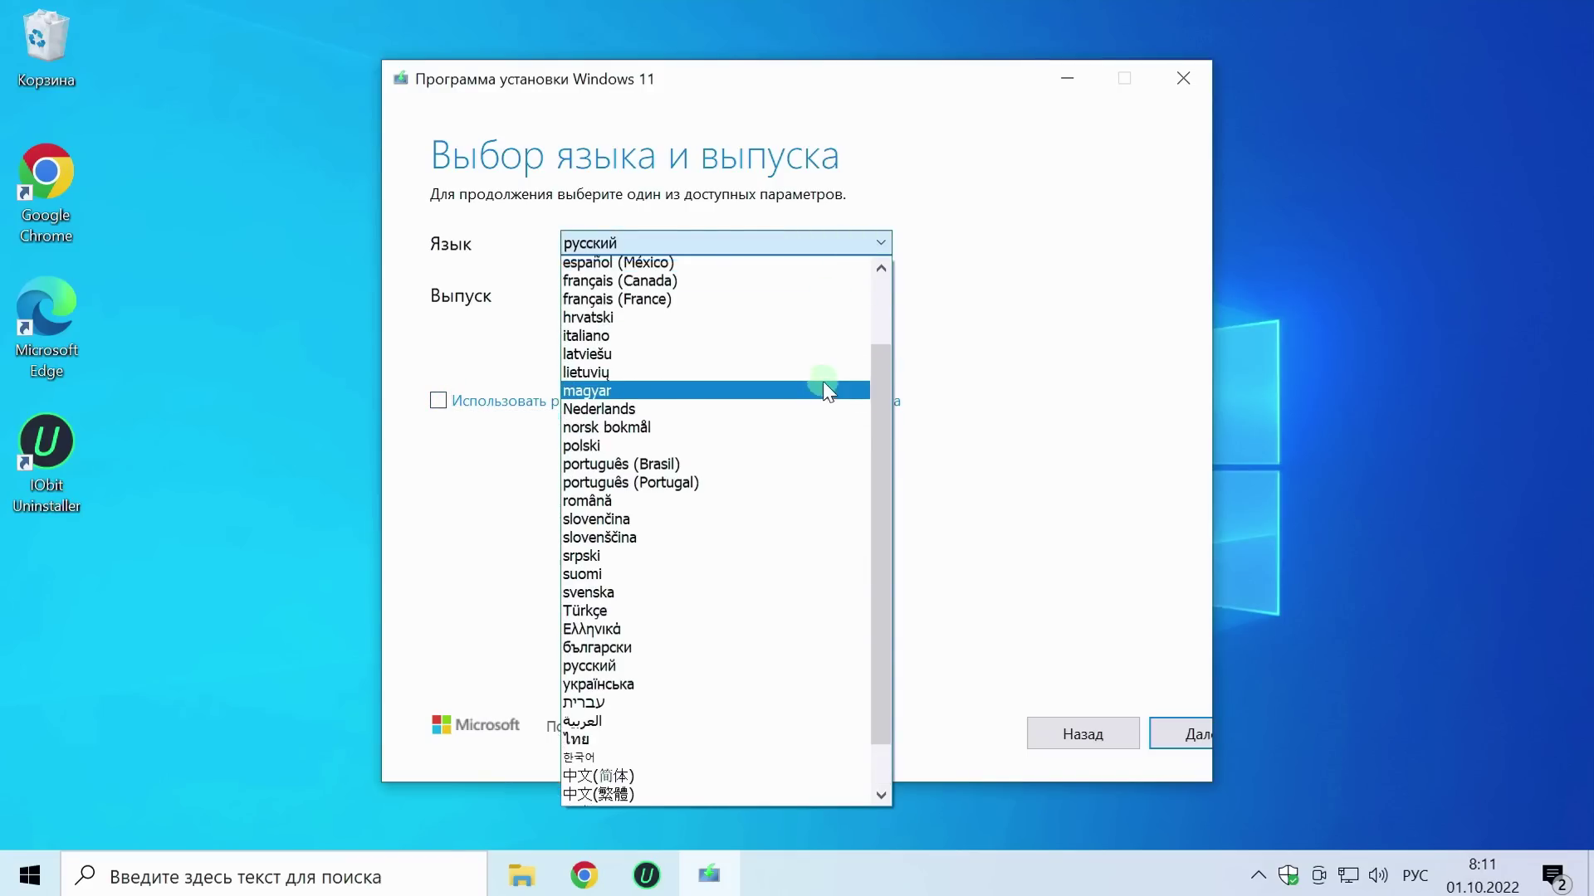
scroll(821, 385, down, 3)
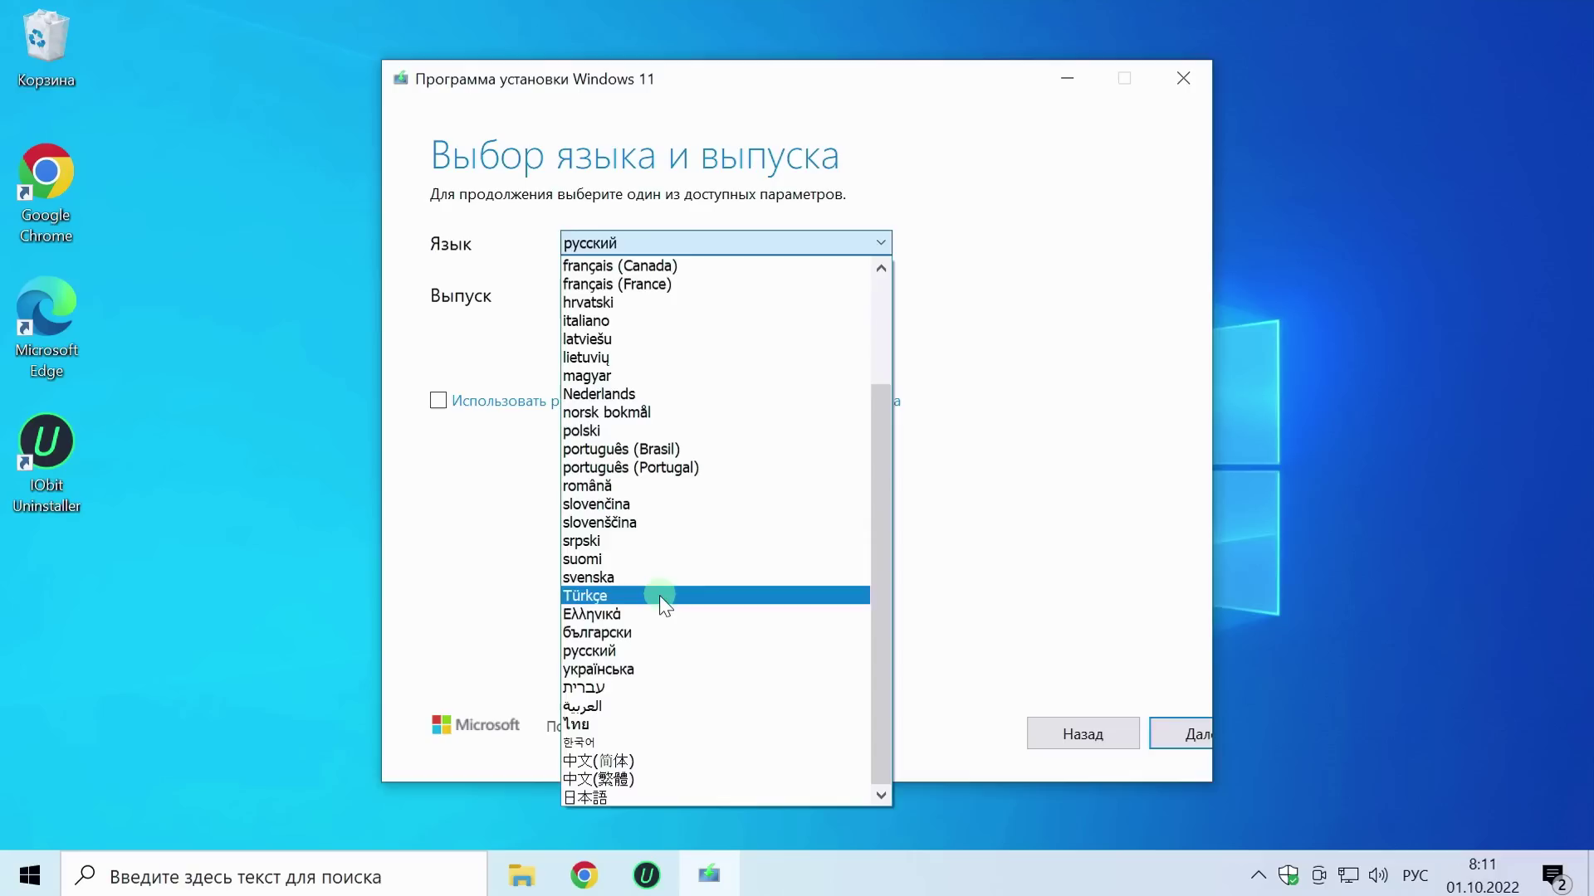
click(634, 651)
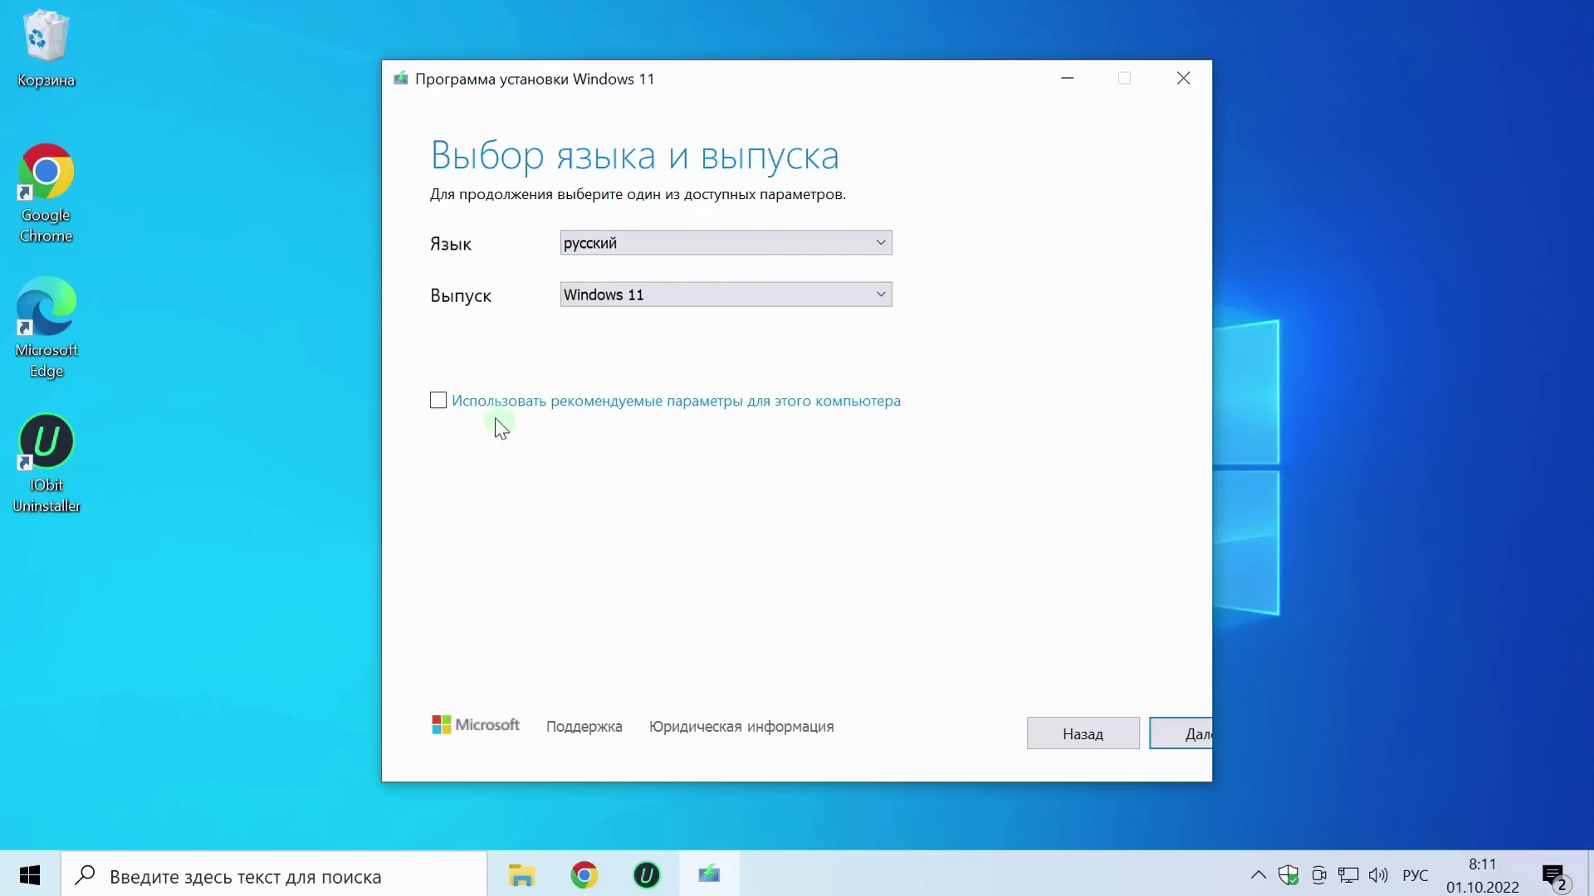
click(440, 401)
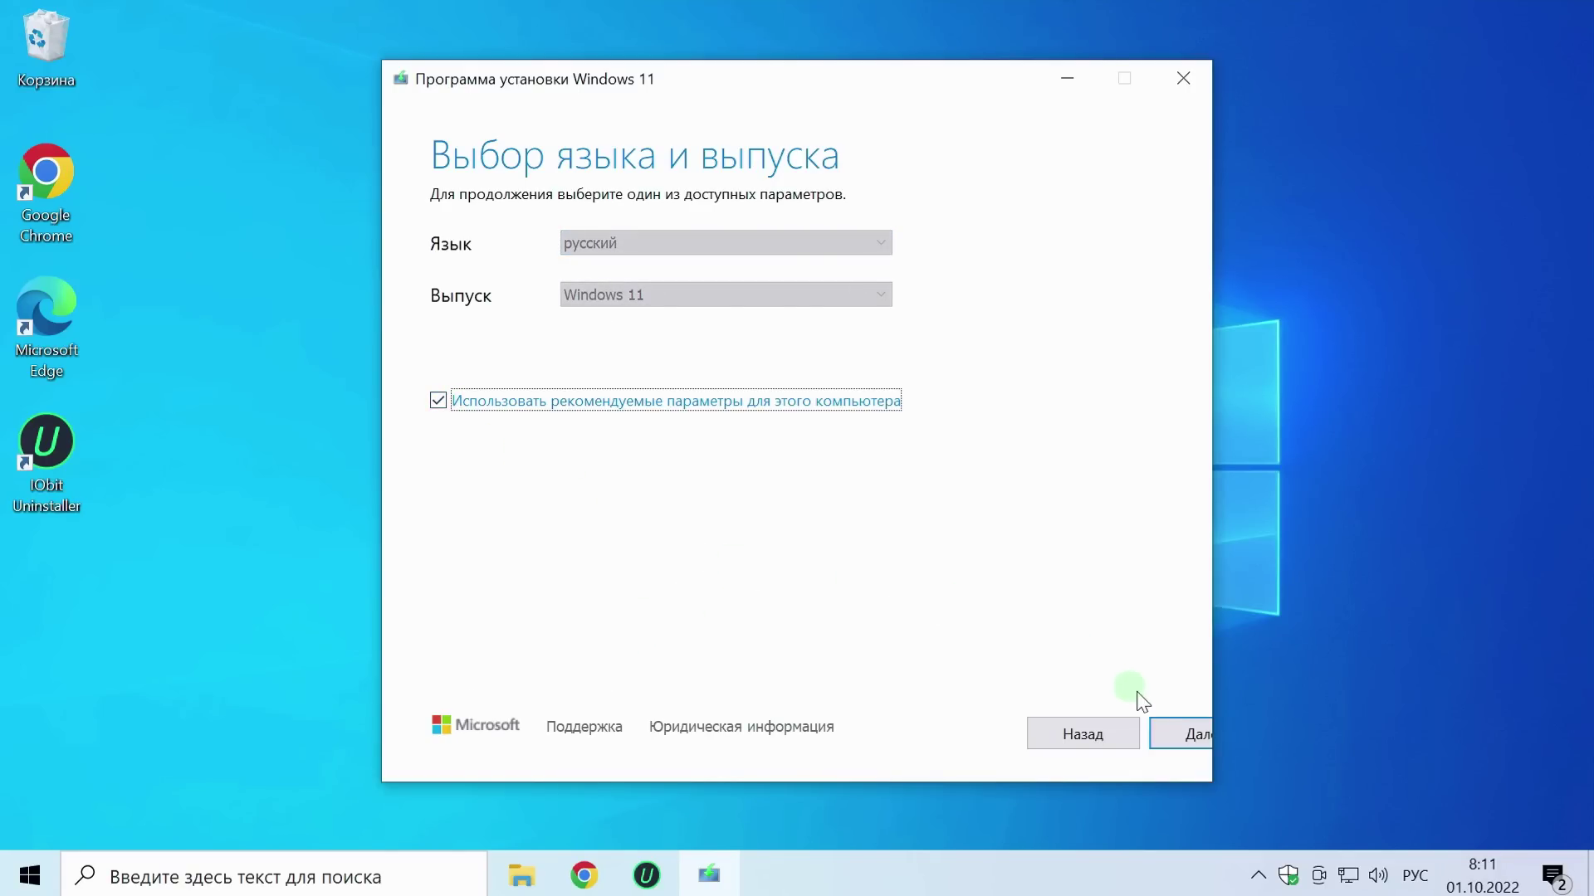
Step: Accept the language and edition, start the Windows 11 download for a USB flash drive, and minimize the setup window
click(1179, 735)
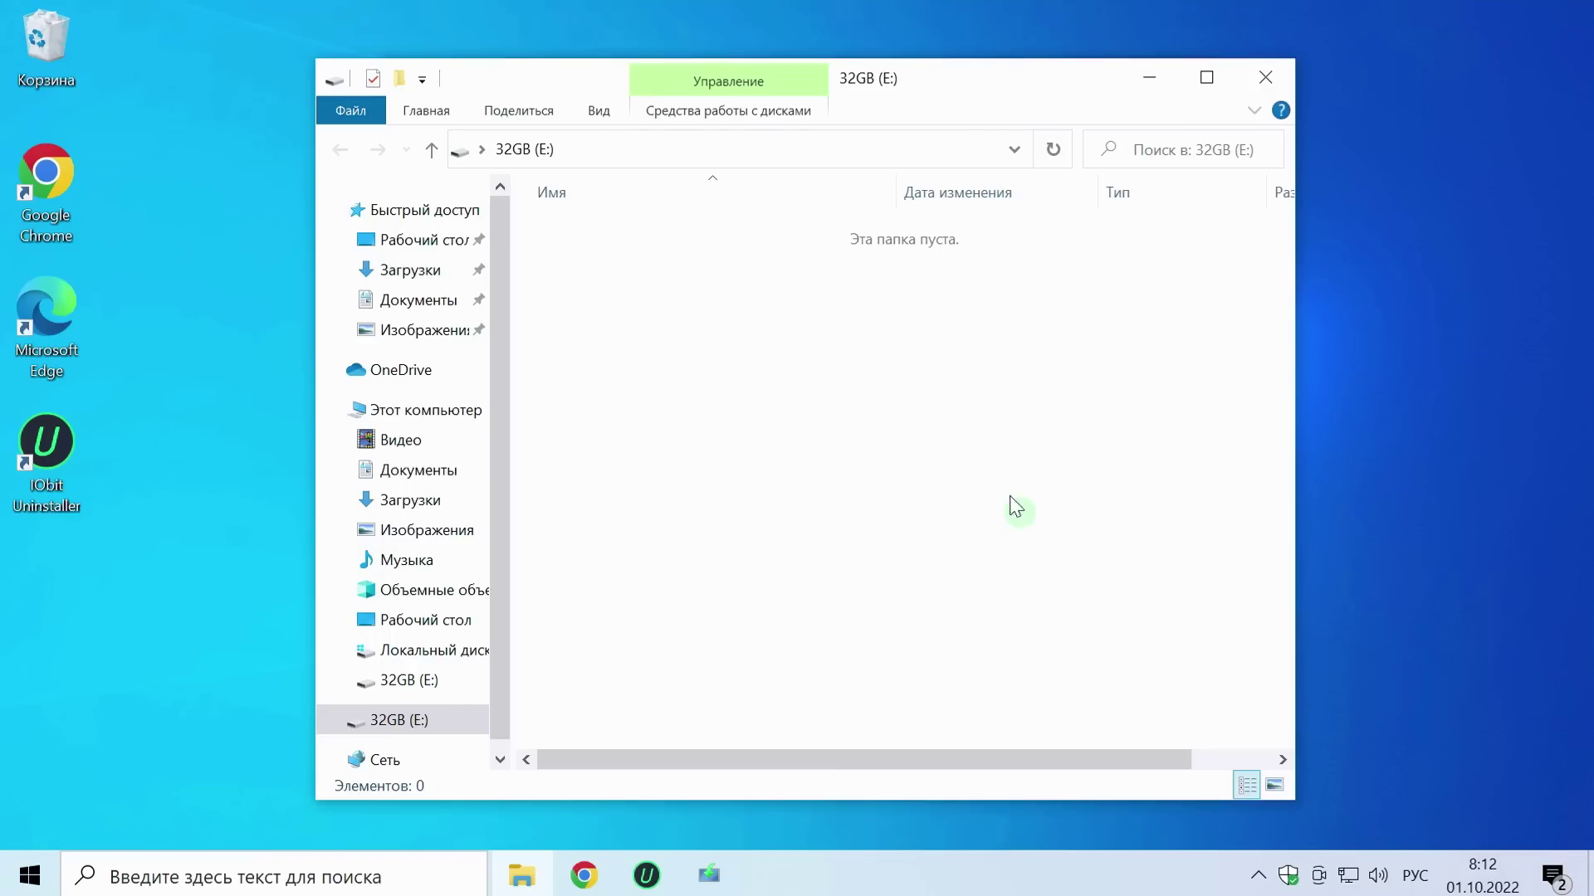
click(1265, 77)
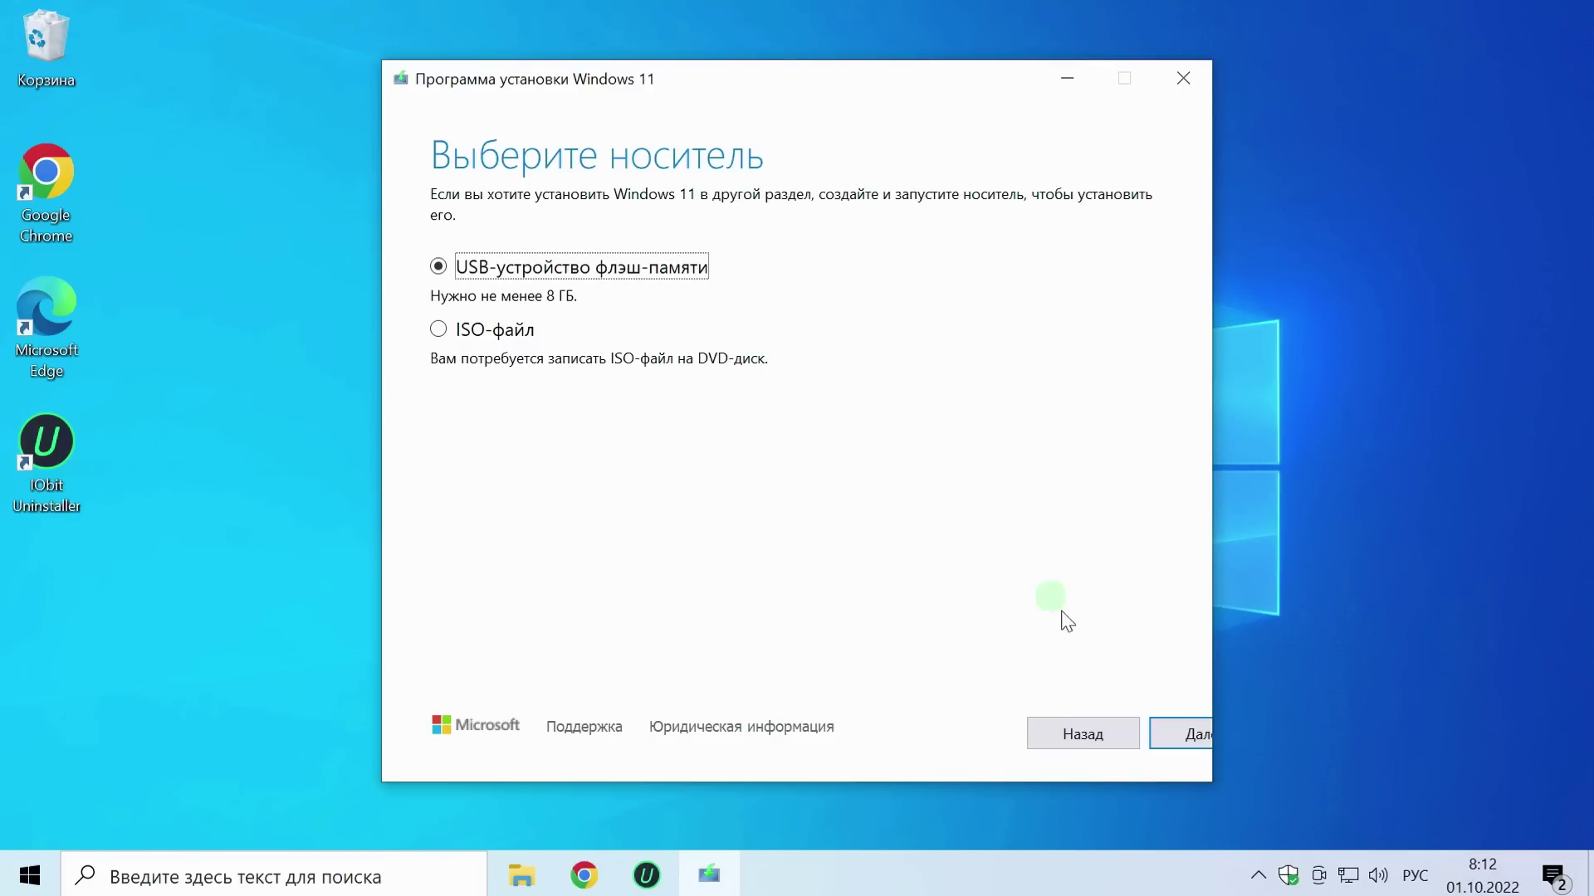
click(1193, 736)
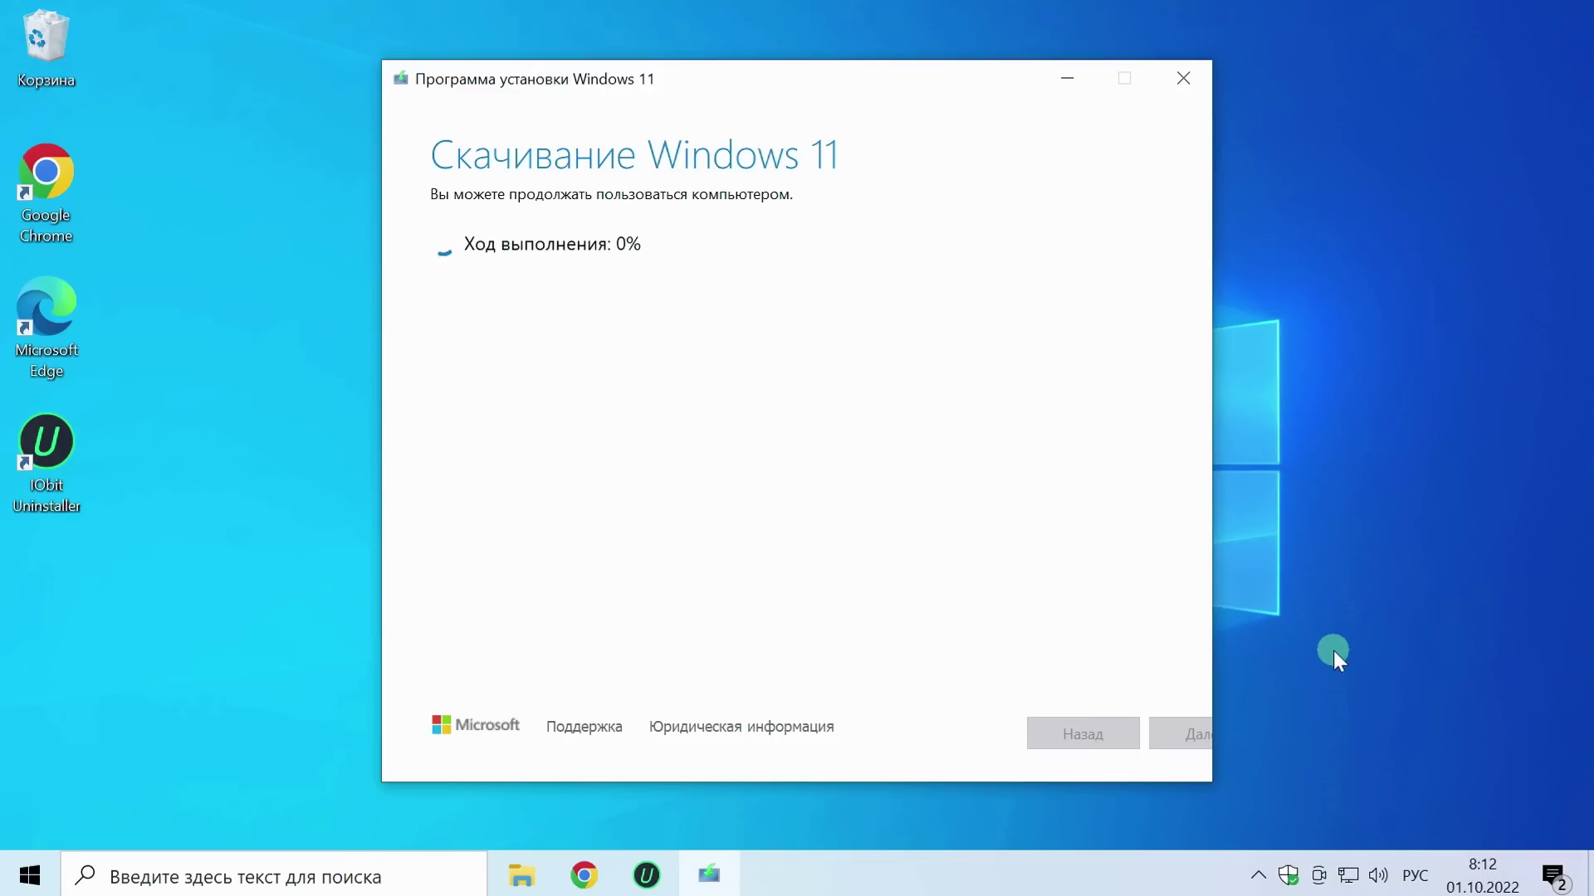
click(1348, 704)
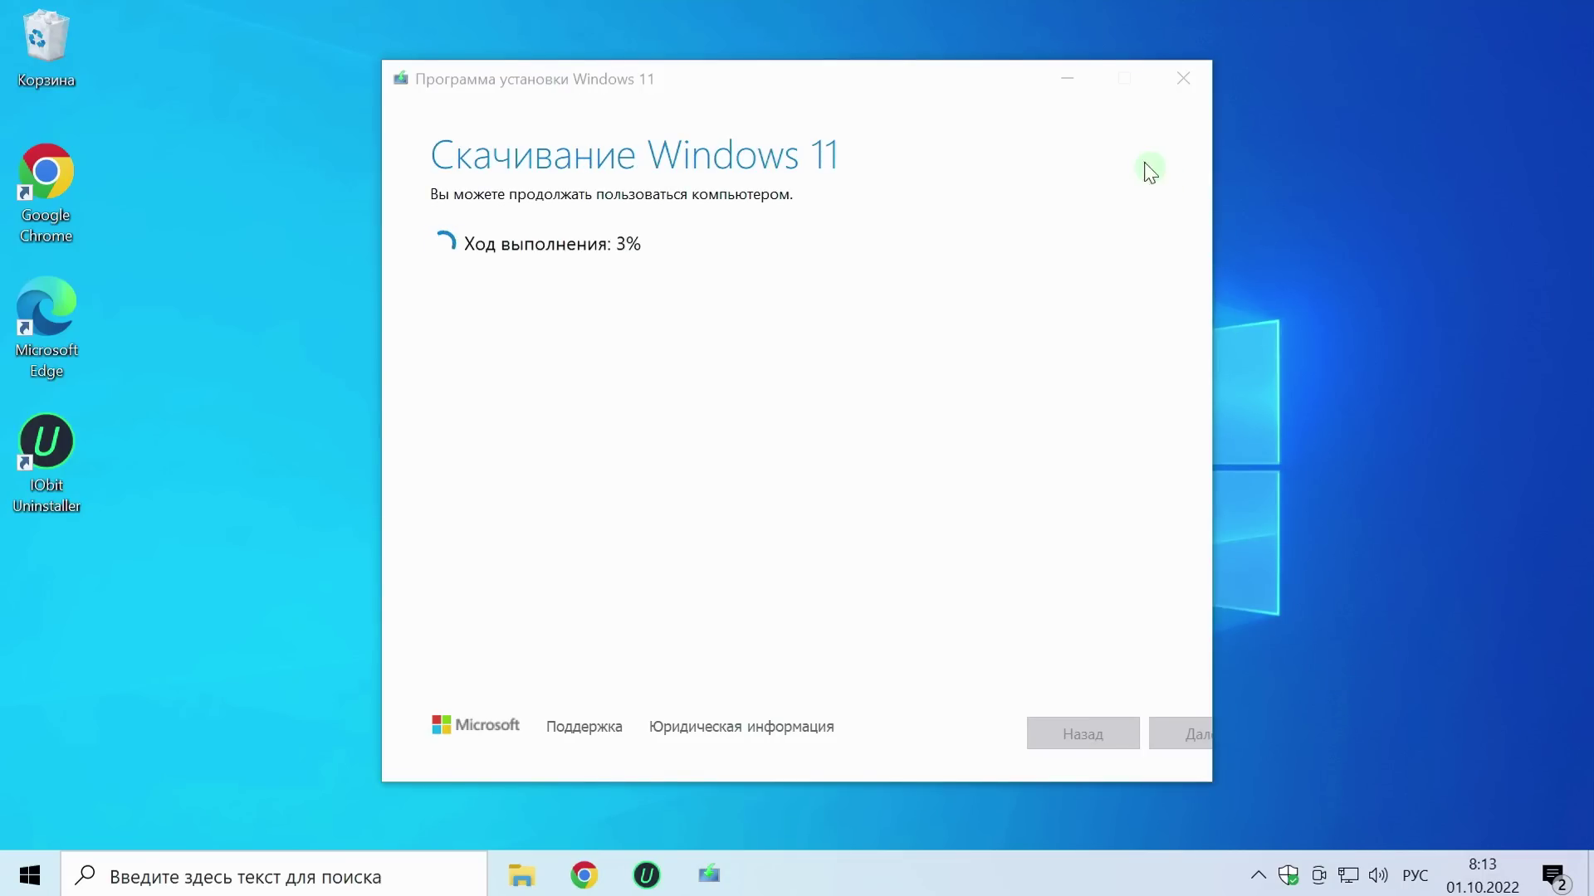
click(1065, 86)
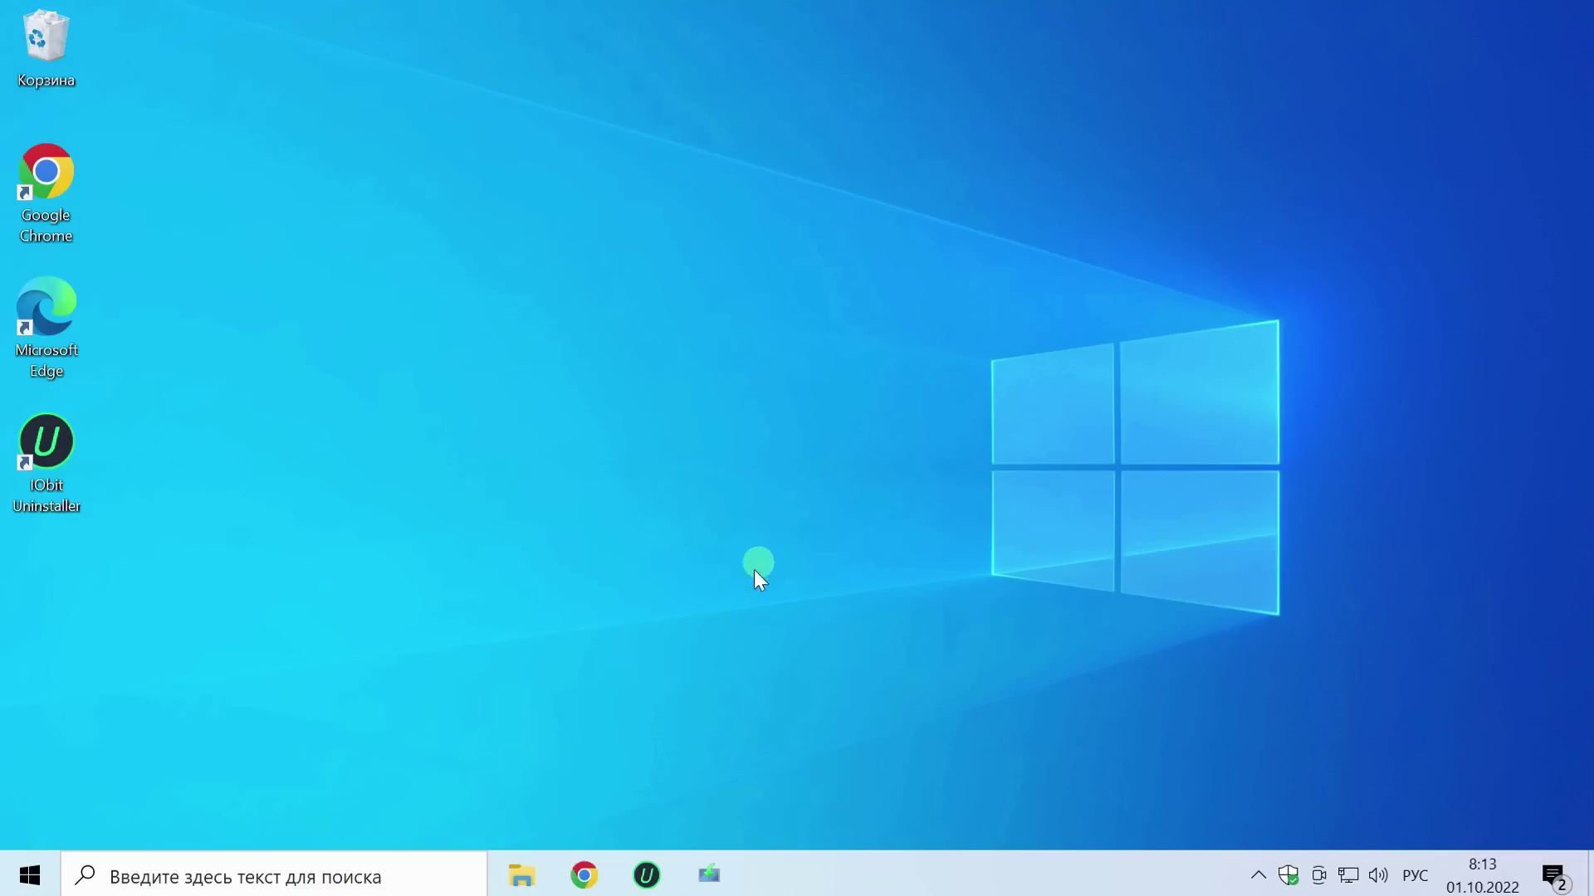
Step: Turn on file name extensions in Windows 10 File Explorer, check the setting, and close the window
click(523, 874)
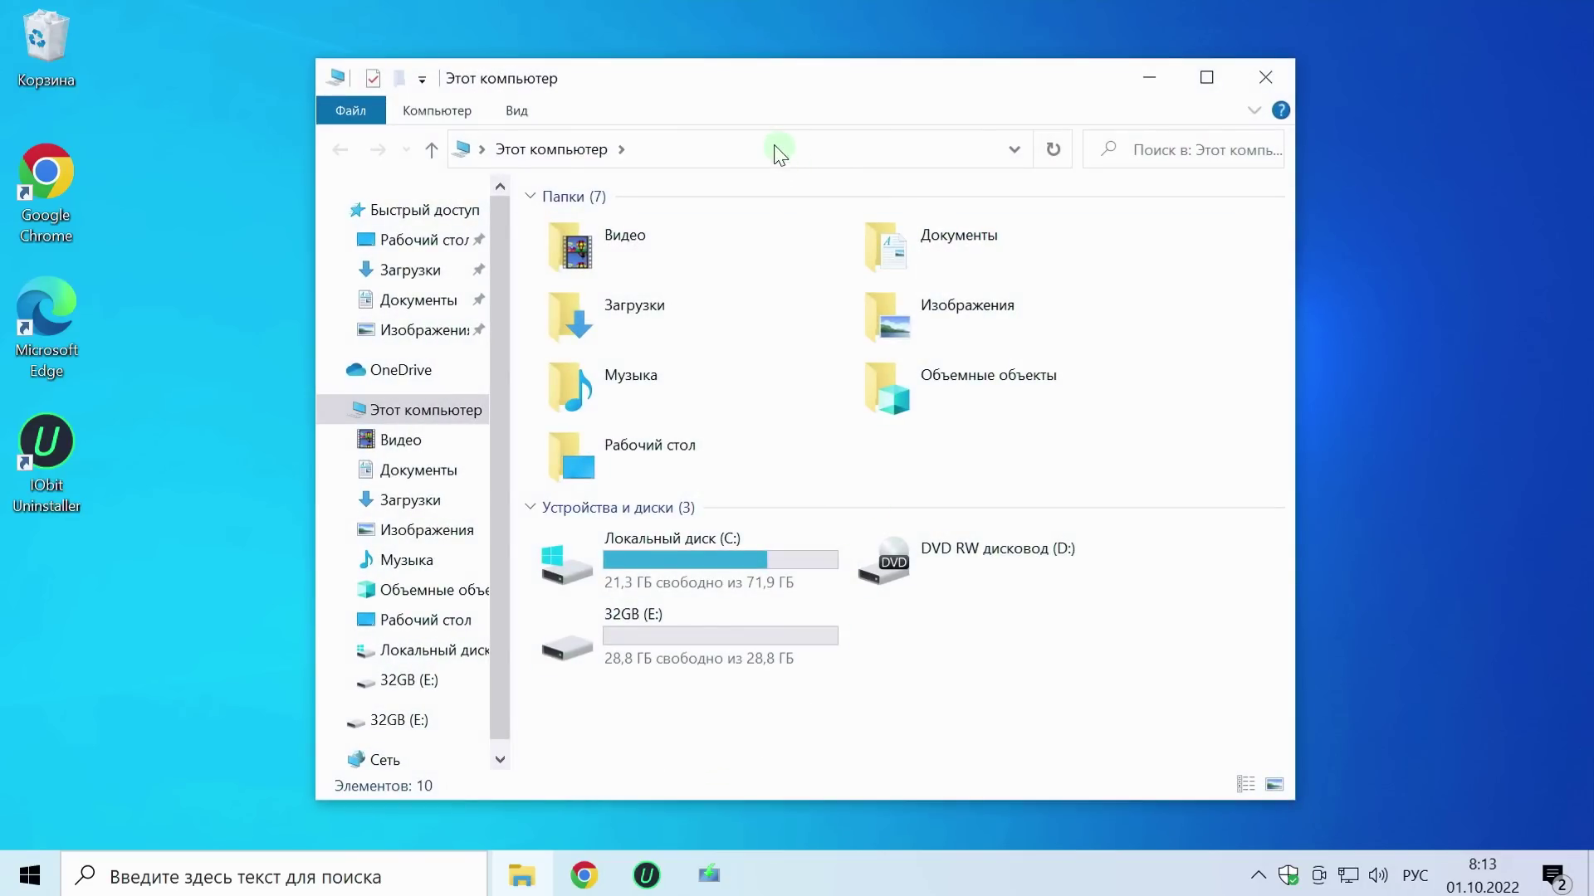
click(518, 113)
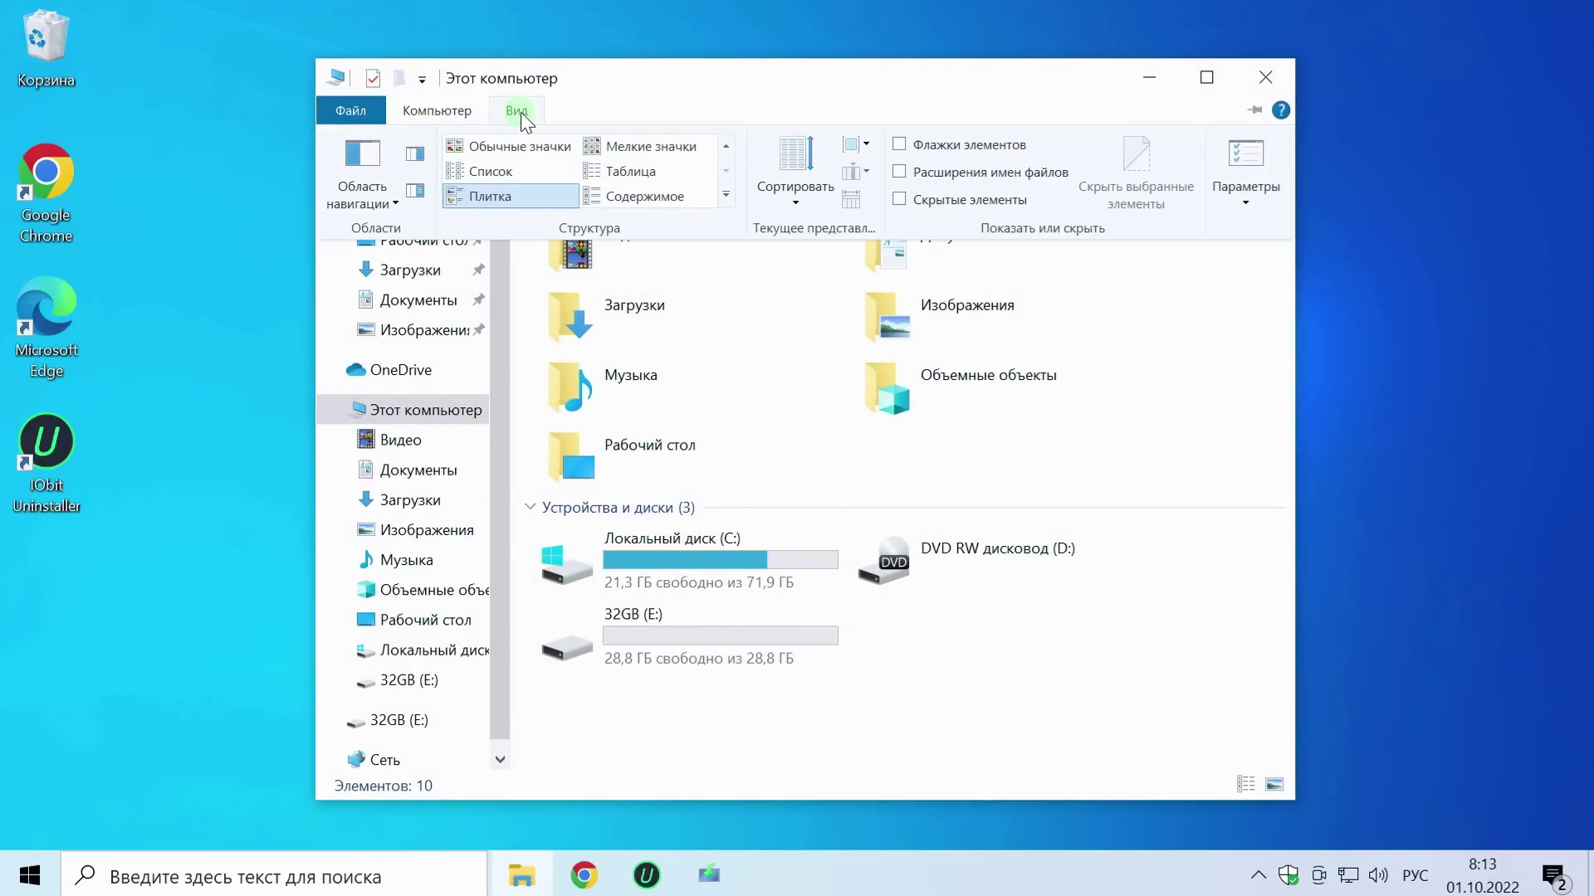
click(907, 176)
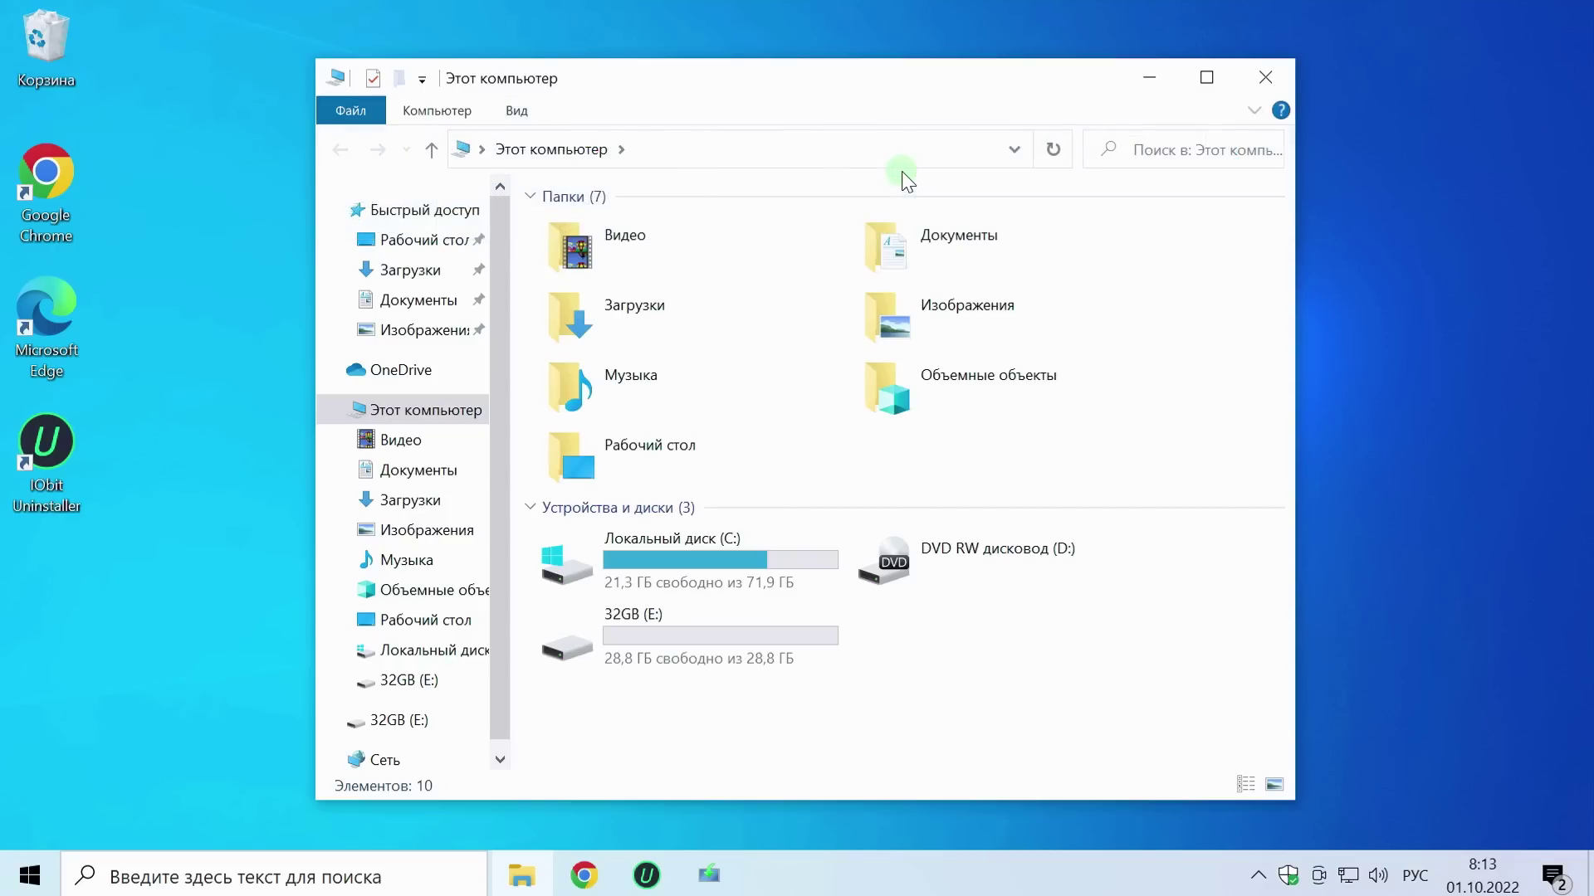
click(516, 115)
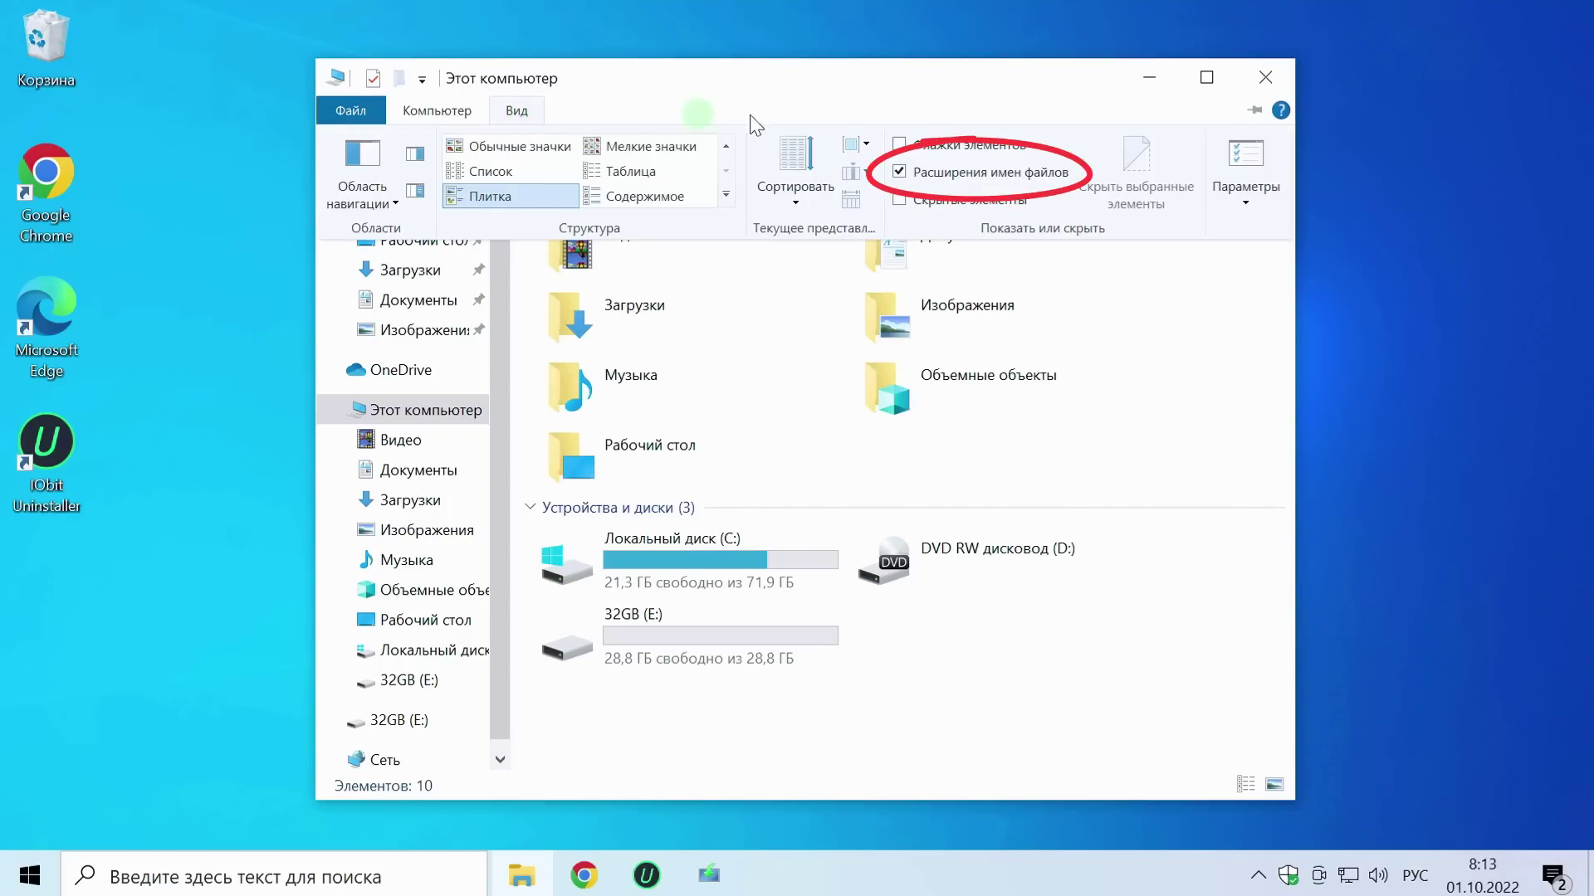
click(1265, 80)
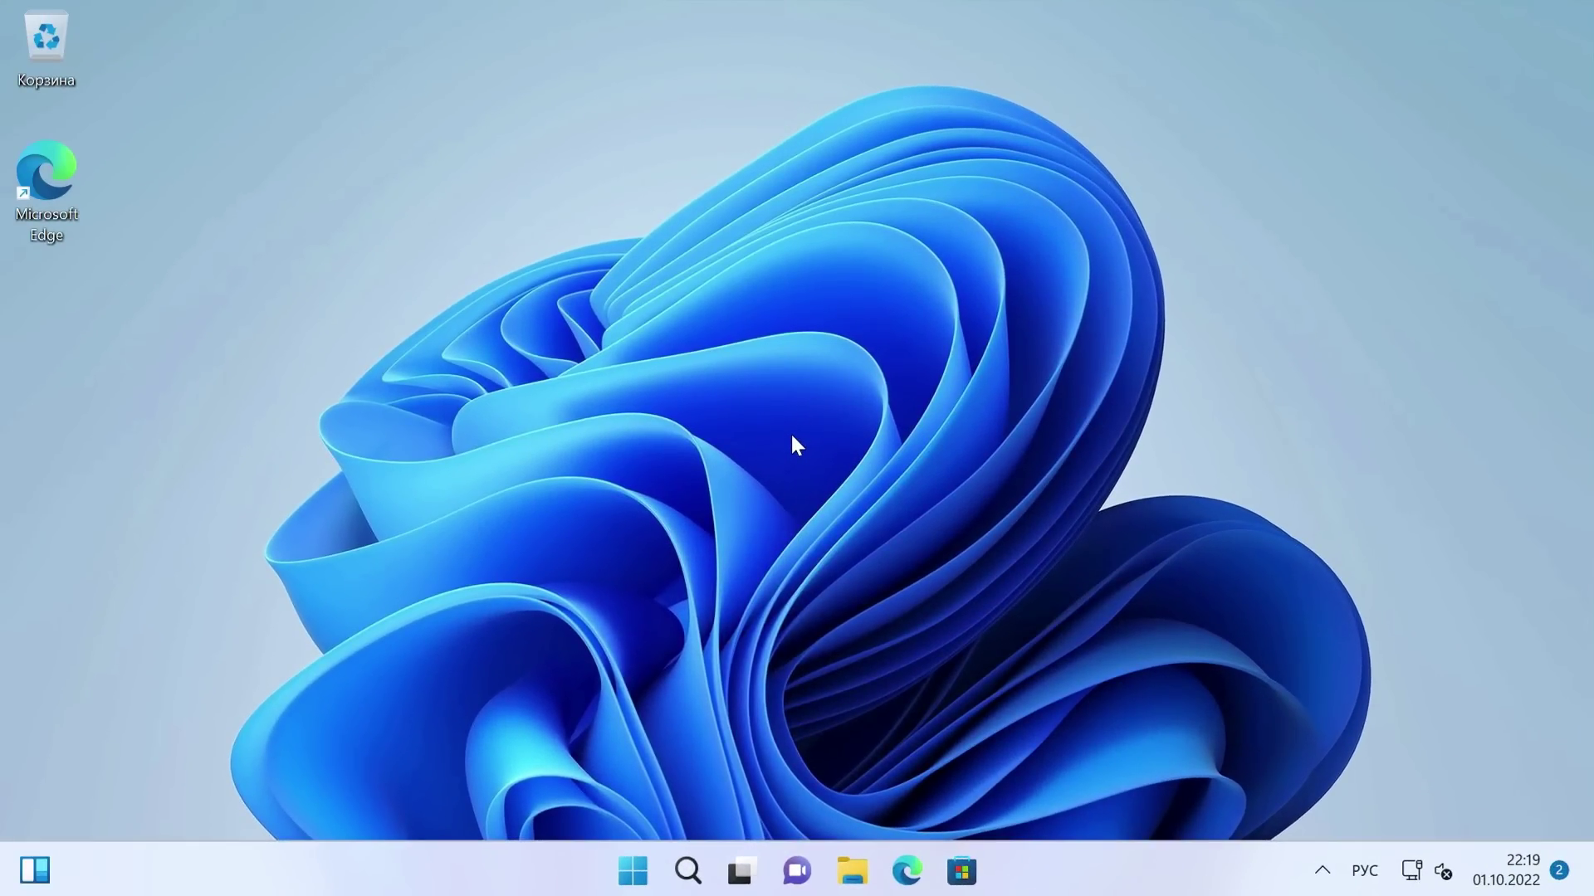
Step: Turn on the display of file name extensions in Windows 11 File Explorer
click(852, 870)
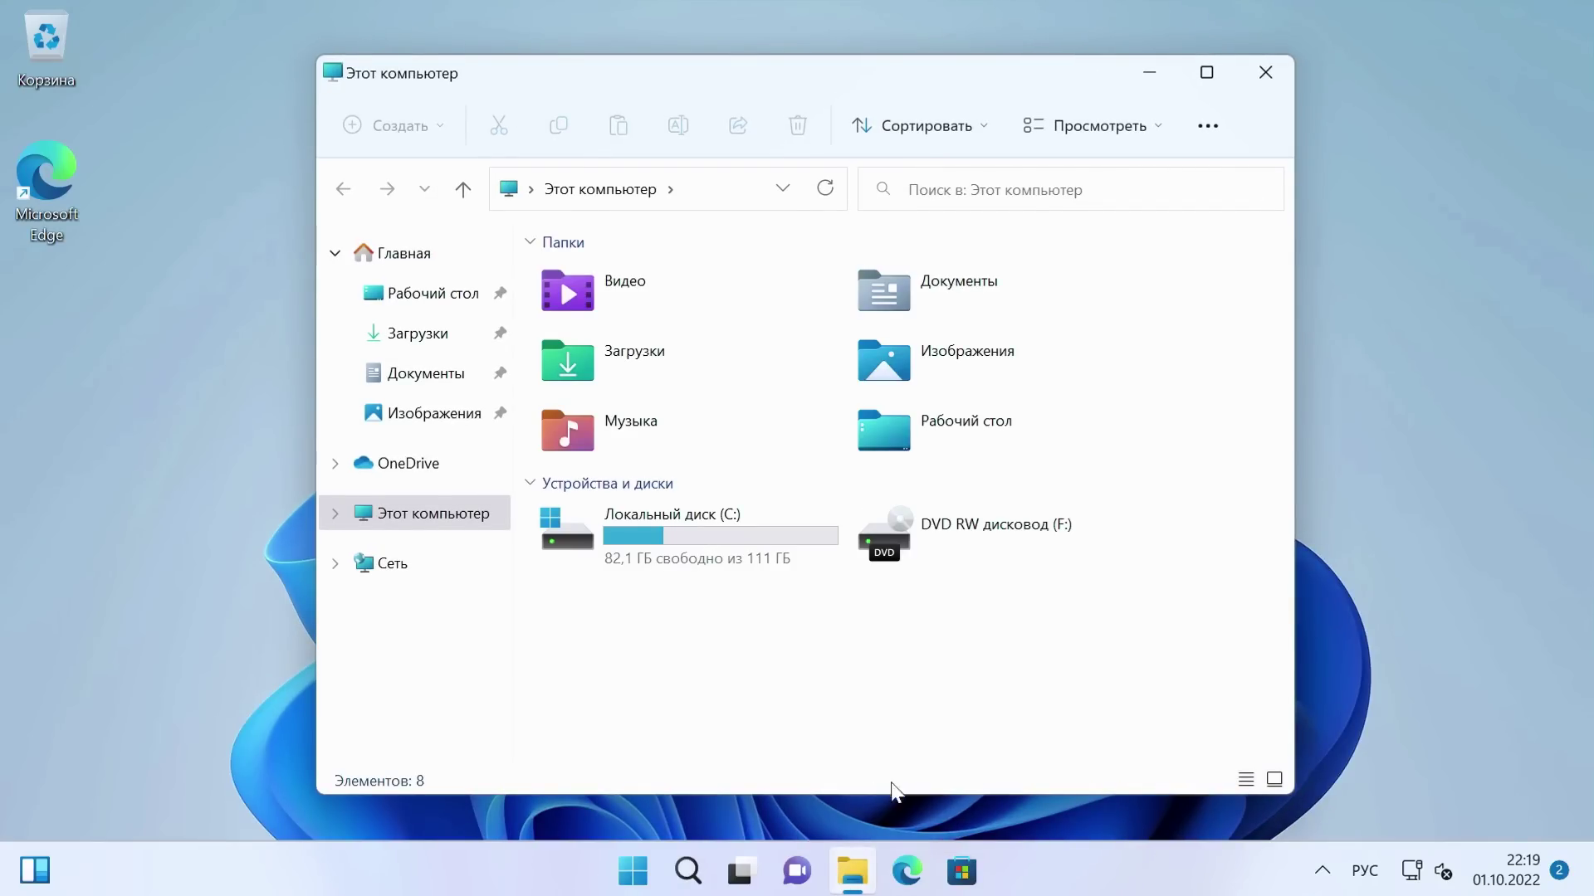
click(1092, 127)
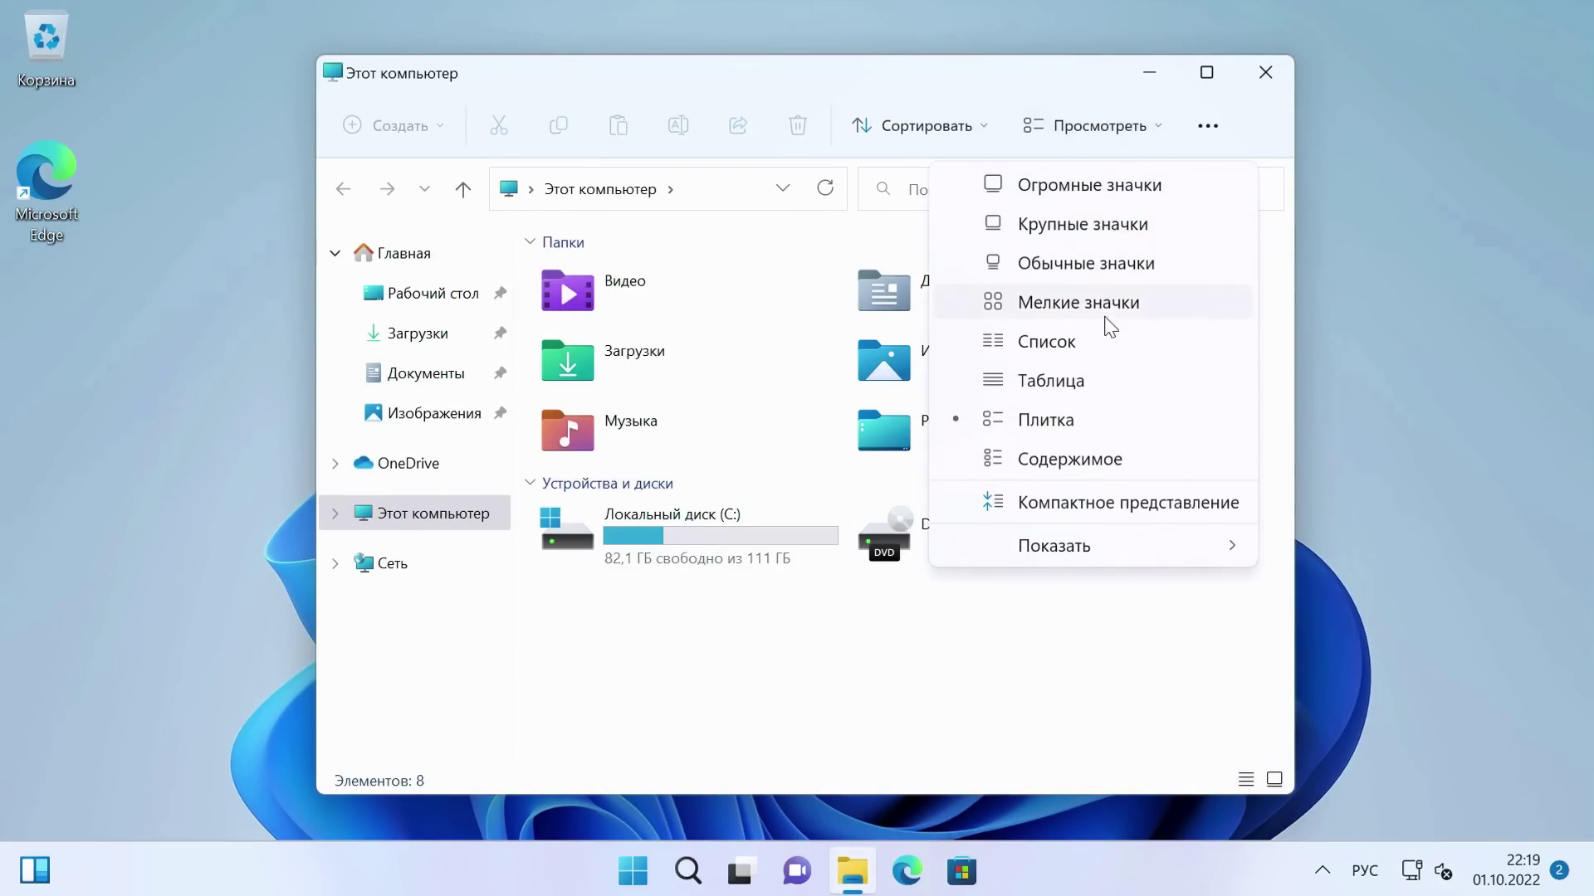
mouse_move(1113, 555)
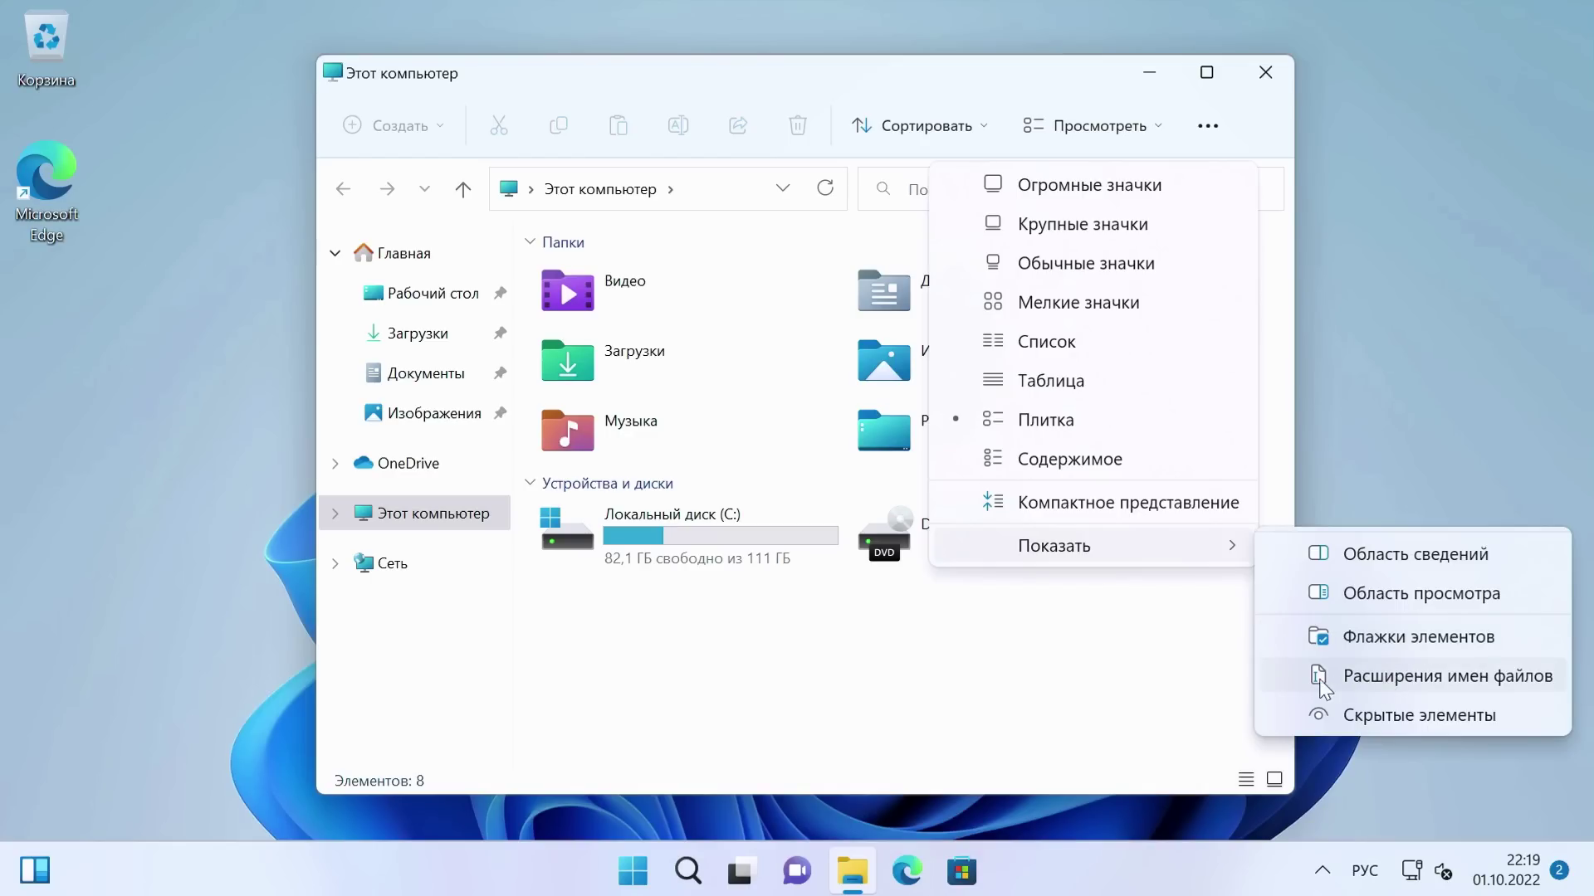
click(1286, 682)
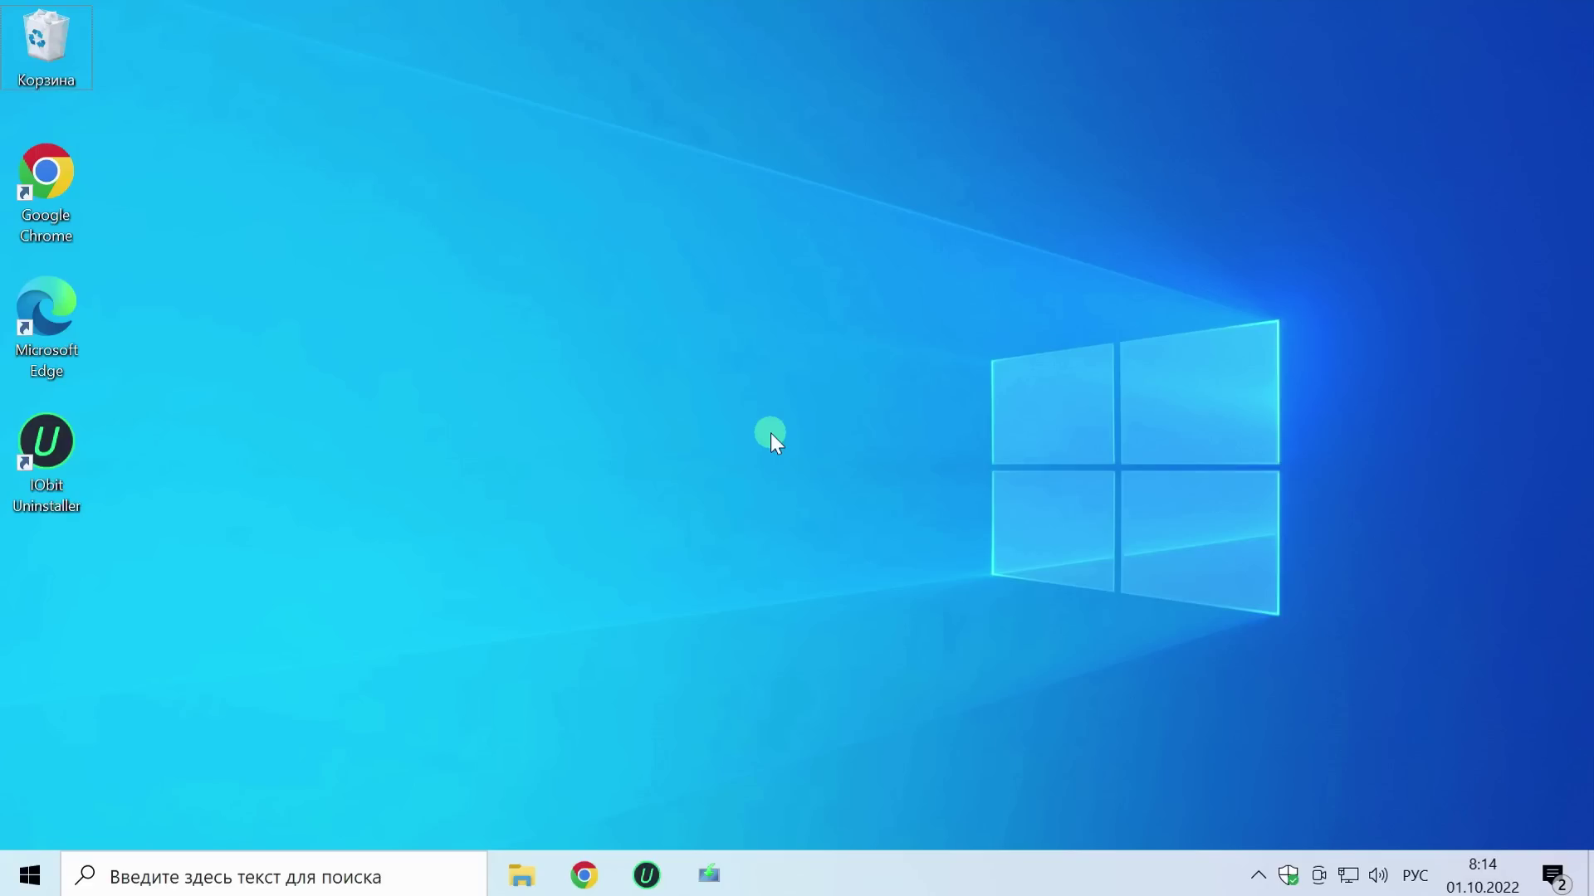
Step: Open a blank document in Блокнот and move its window towards the middle of the desktop
key(super)
text(б)
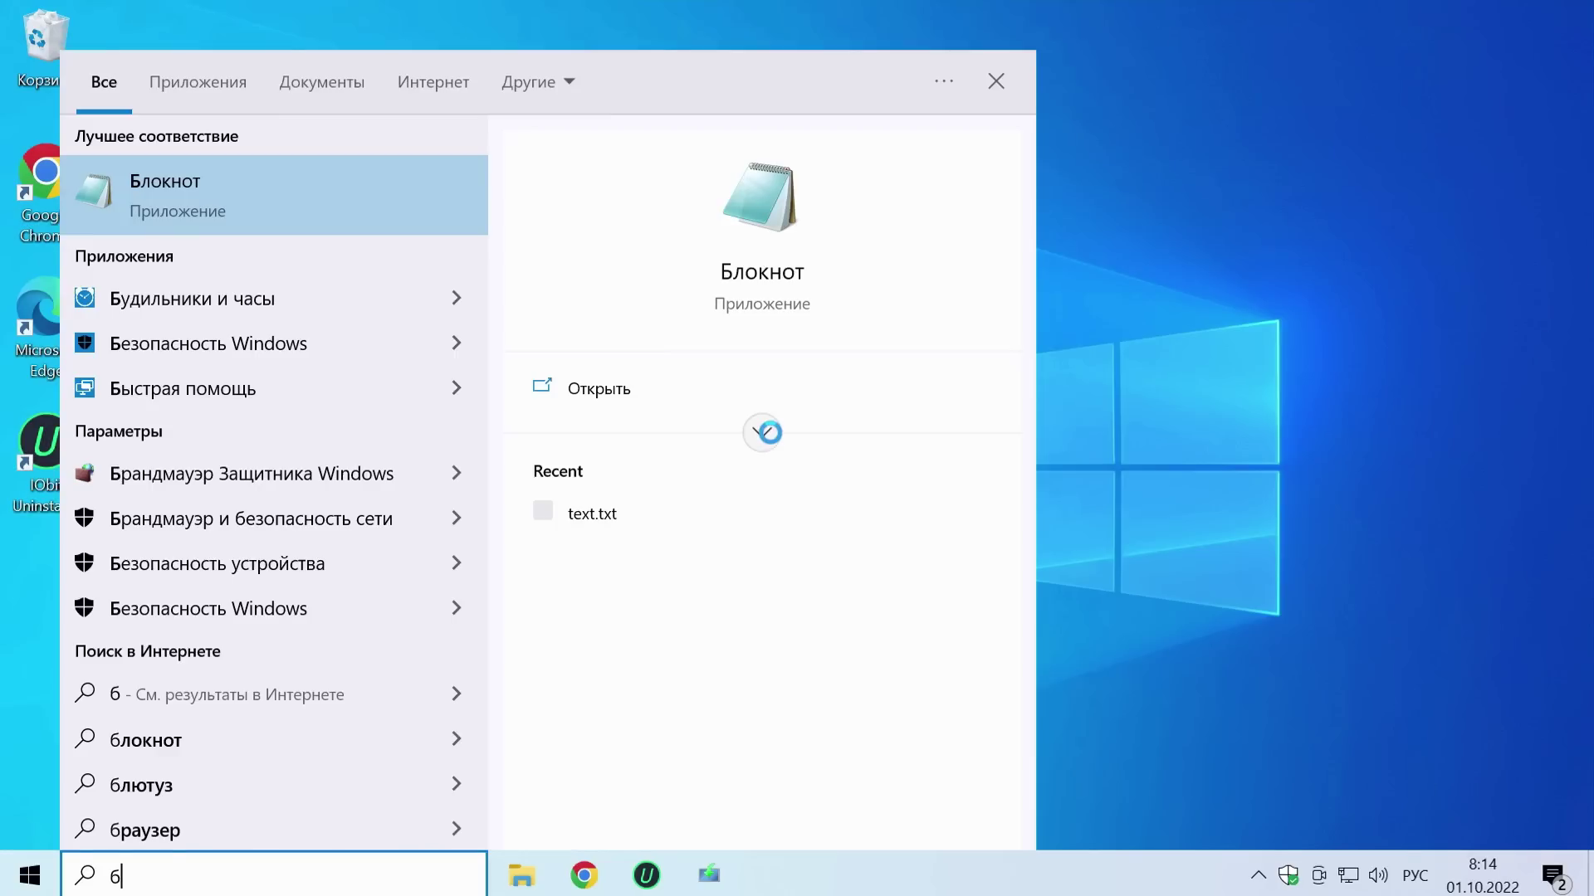
text(лок)
key(Return)
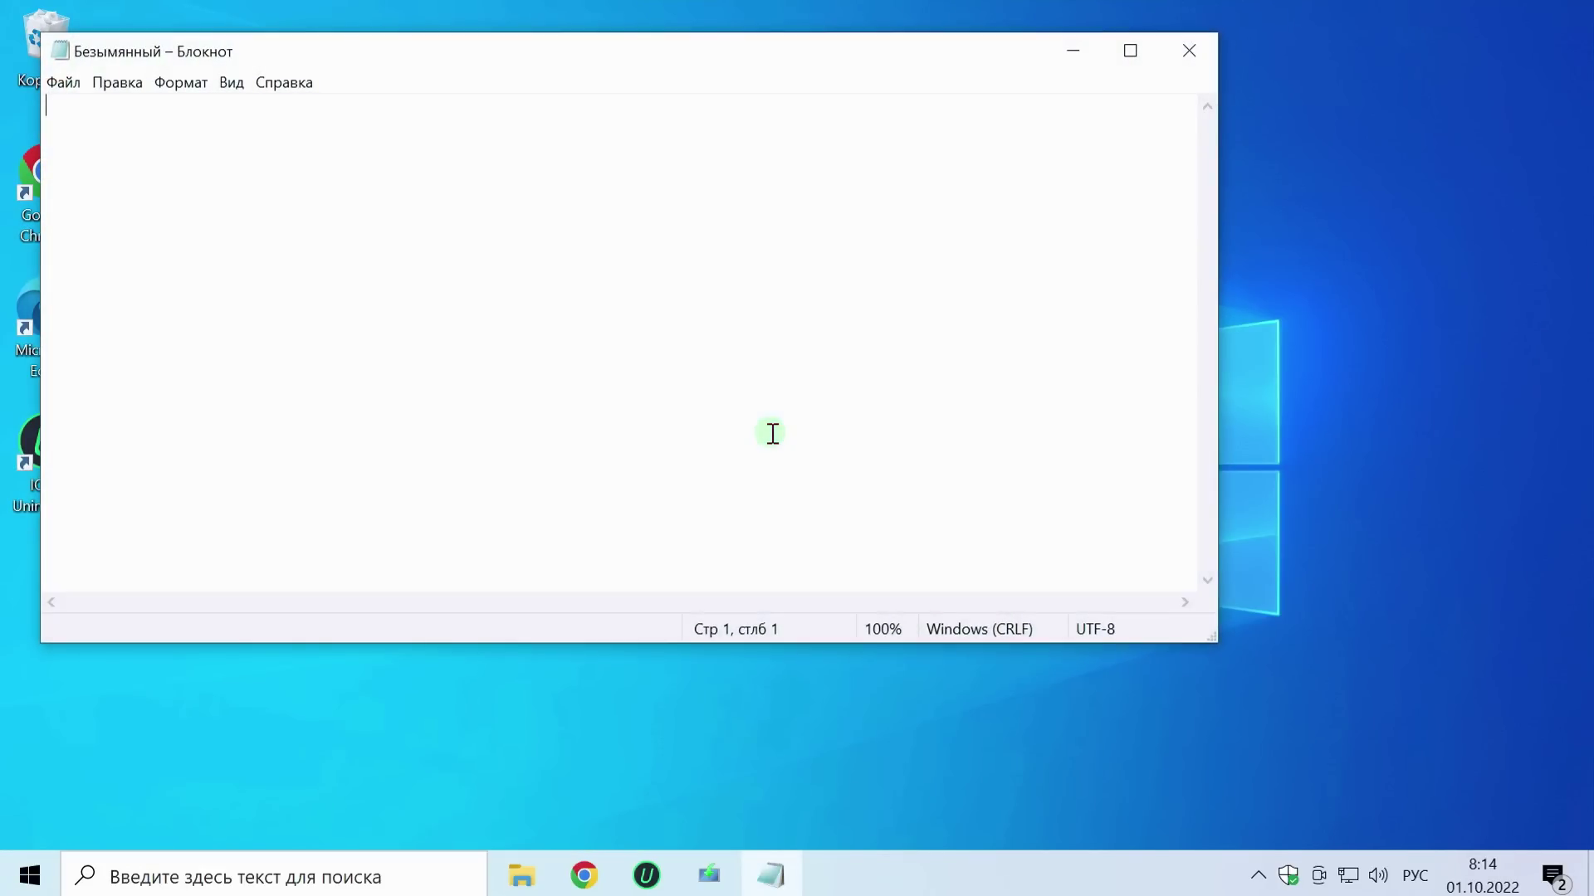
drag(562, 61, 780, 206)
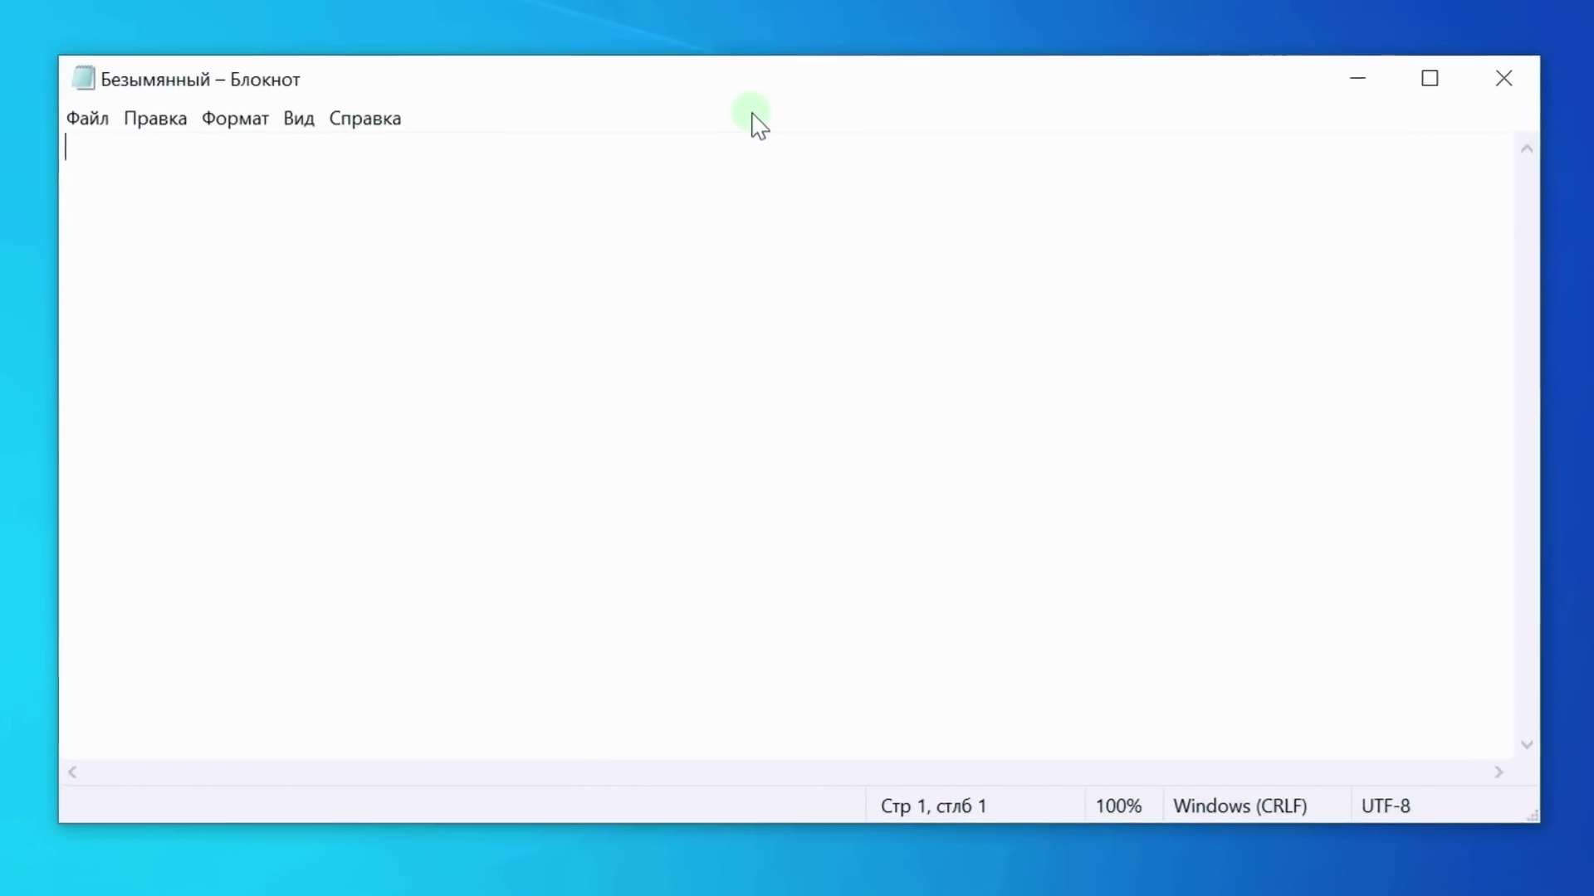
Step: Write the three lines [EditionID], [Channel] and Retail in the blank text document
key(alt)
text([)
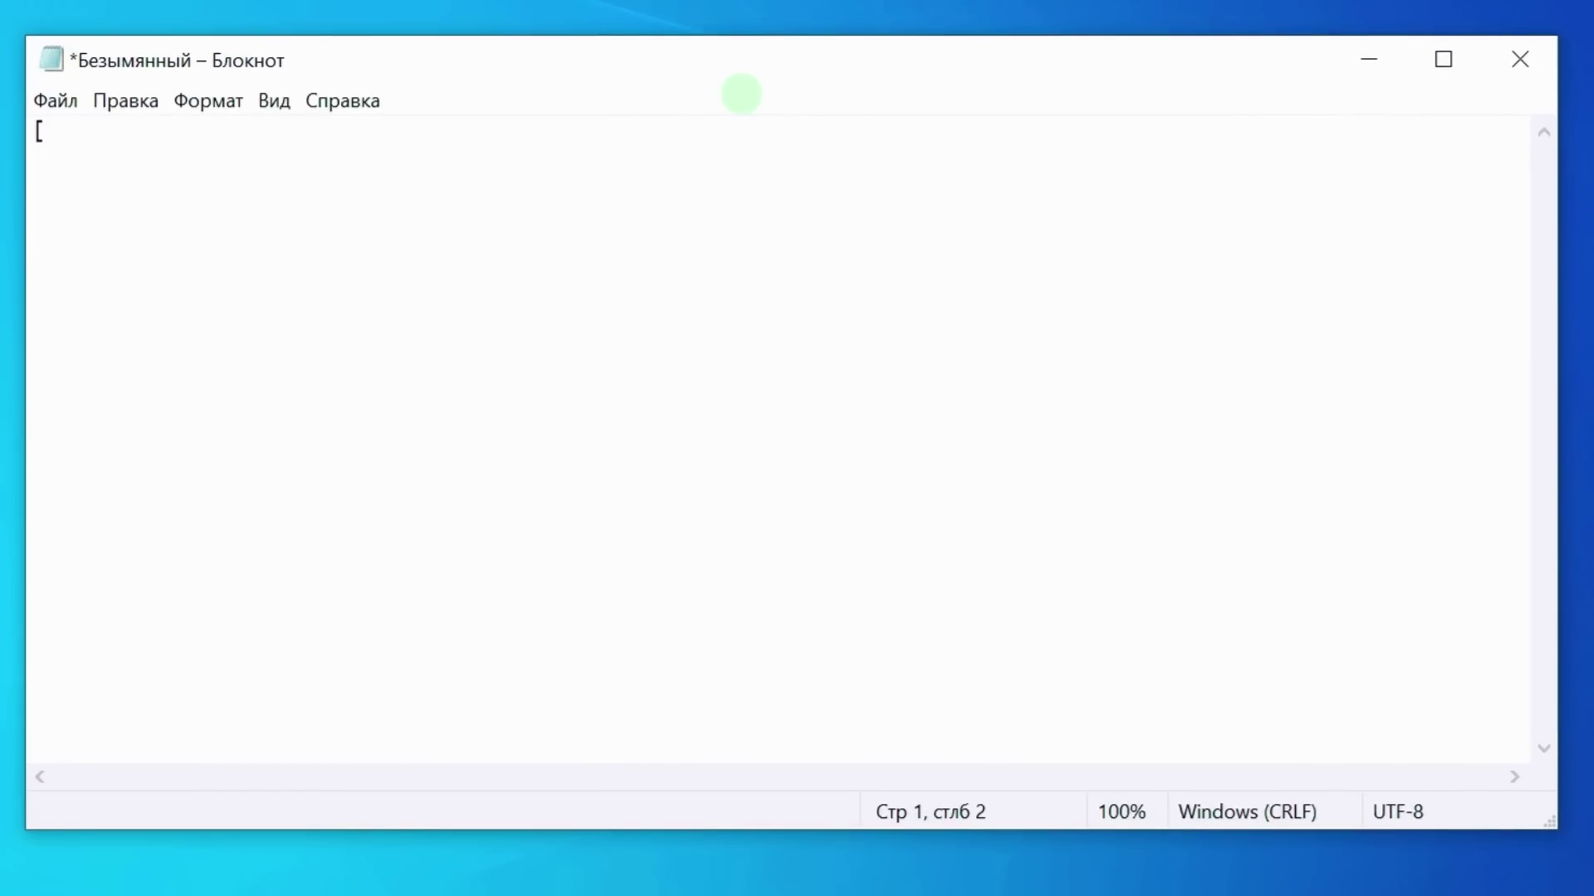
text(EditionID])
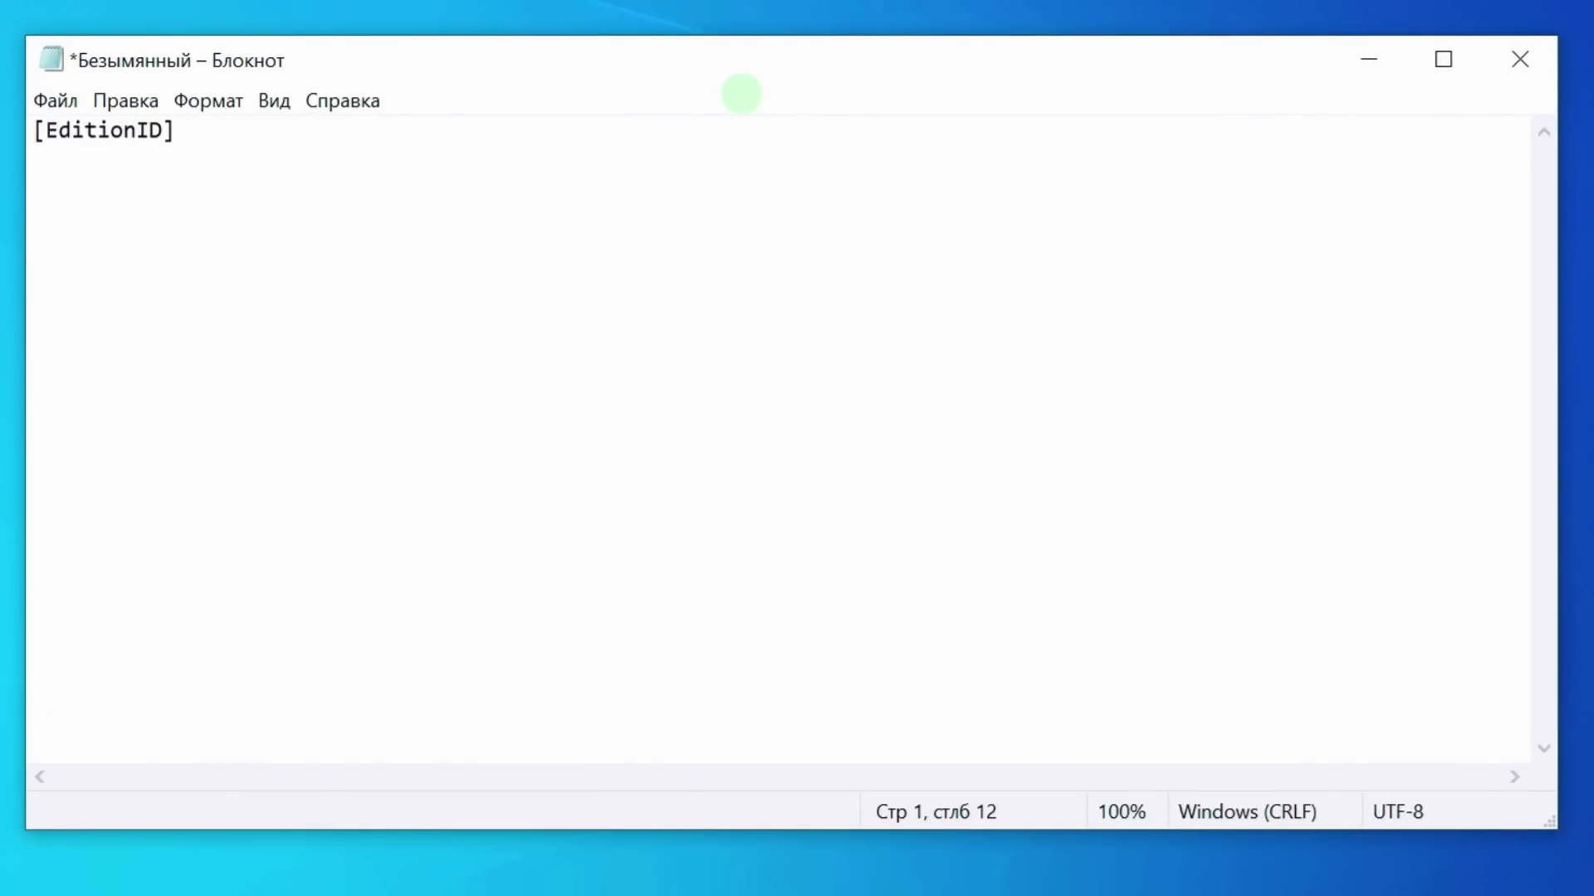
key(Return)
text([Channe)
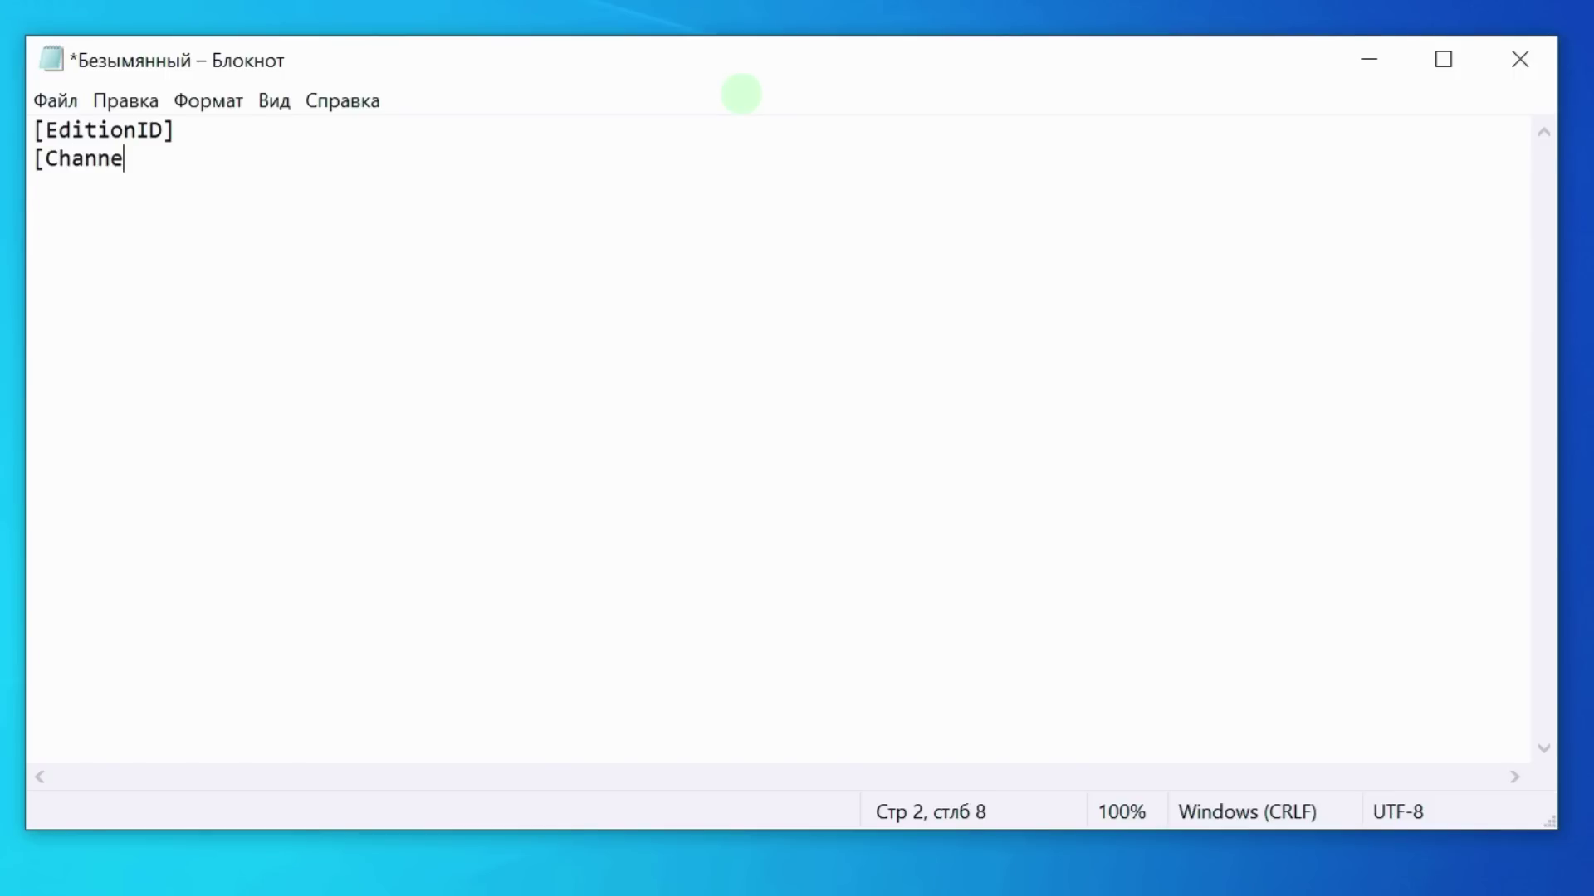
text(l])
key(Return)
text(Retail)
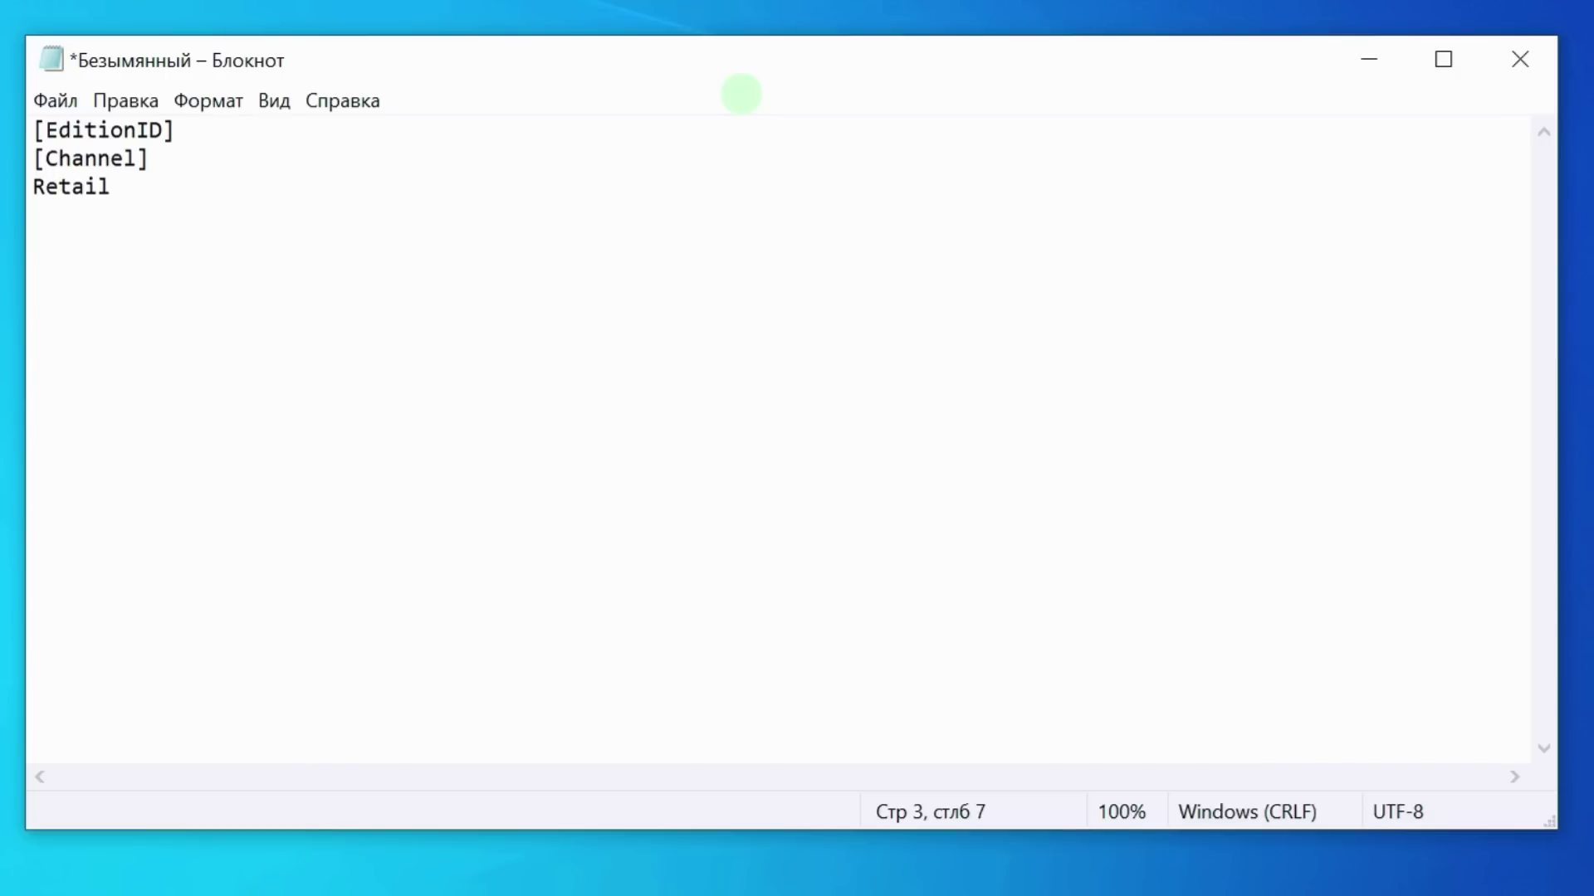
Step: Prepare to save the text document under a new name on the desktop, with UTF-8 encoding and the file type Все файлы (*.*)
click(60, 100)
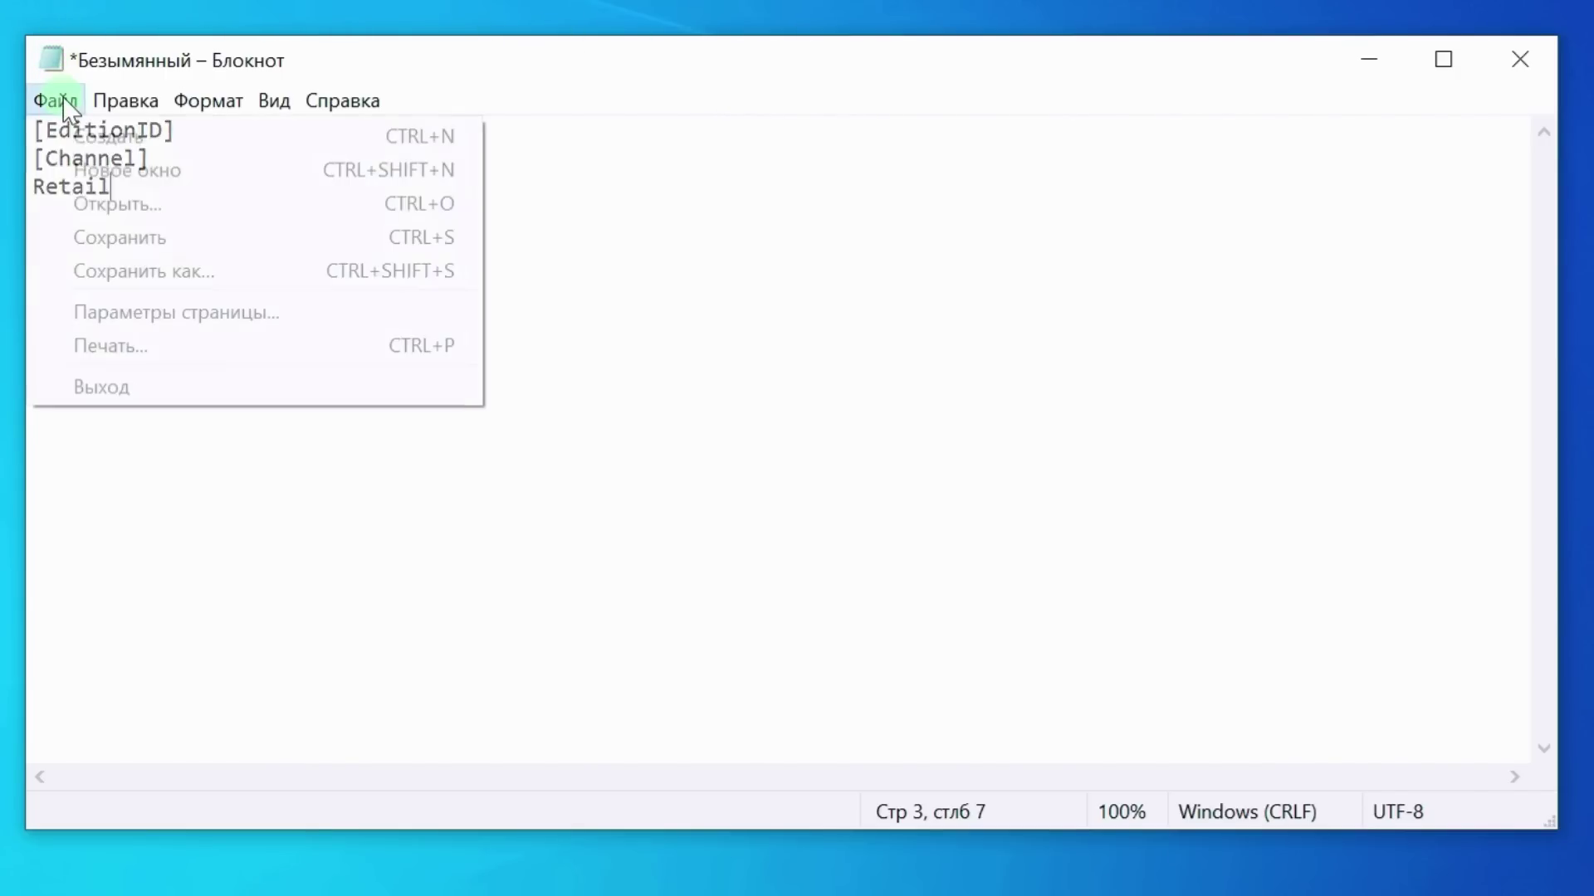
click(117, 273)
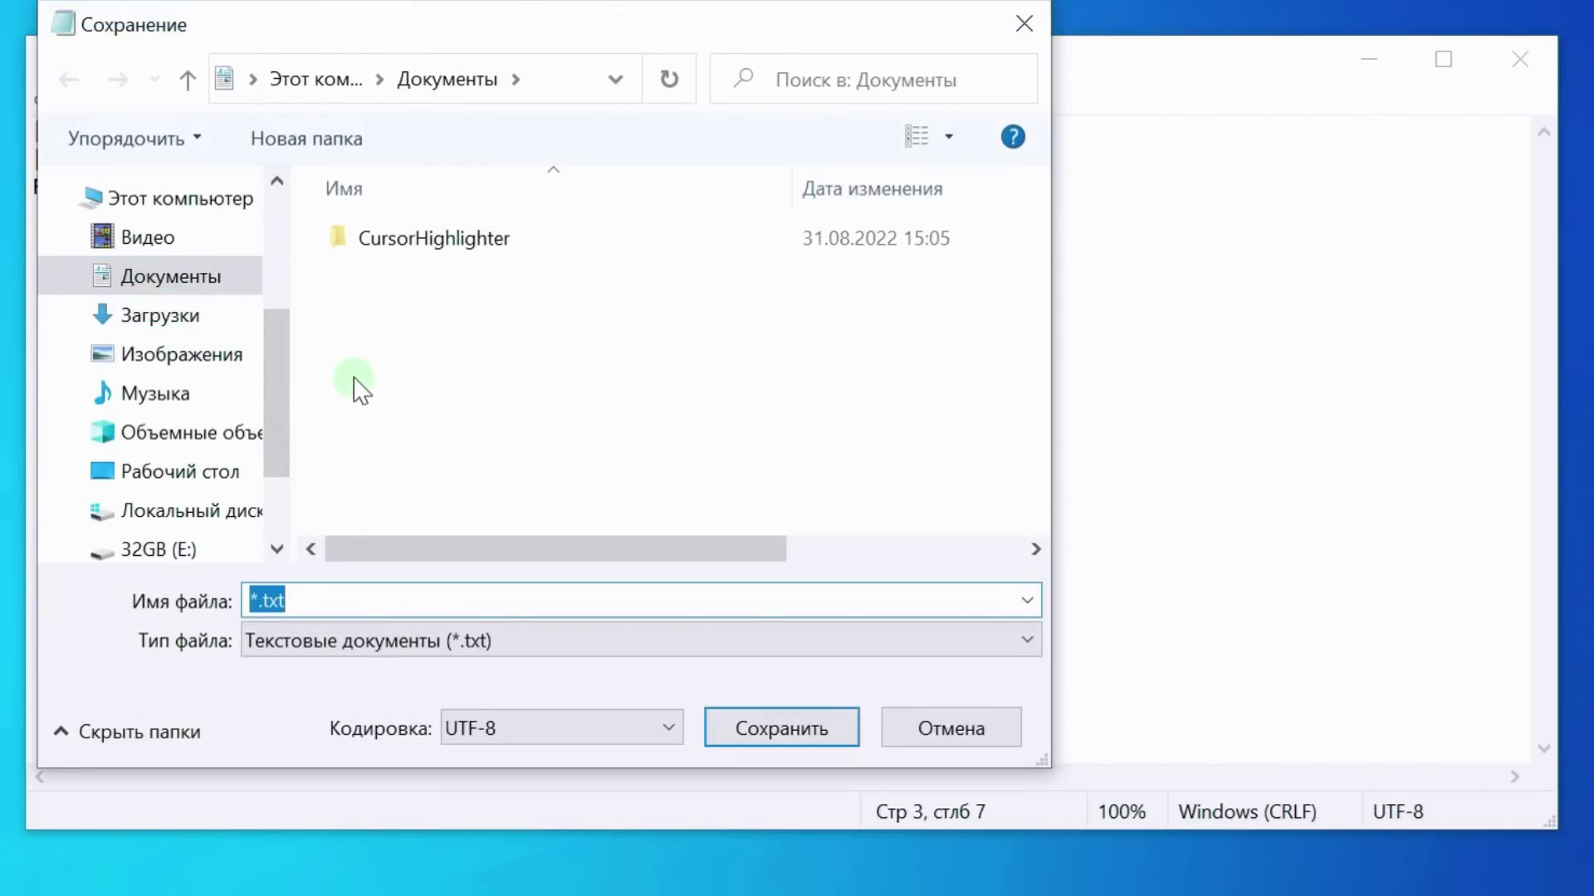
click(191, 473)
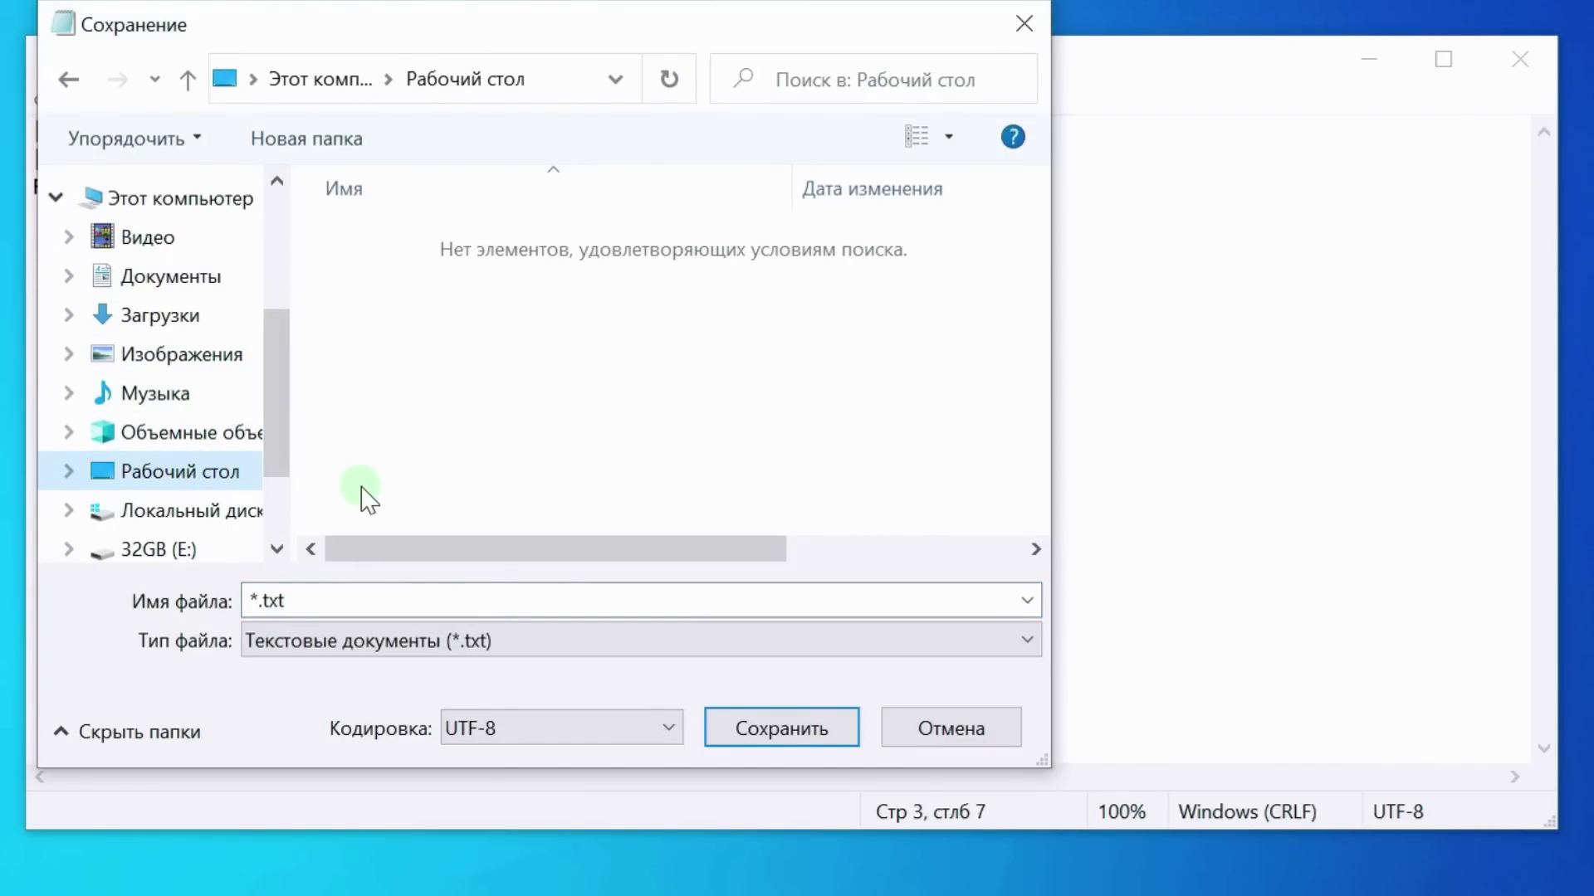
click(669, 730)
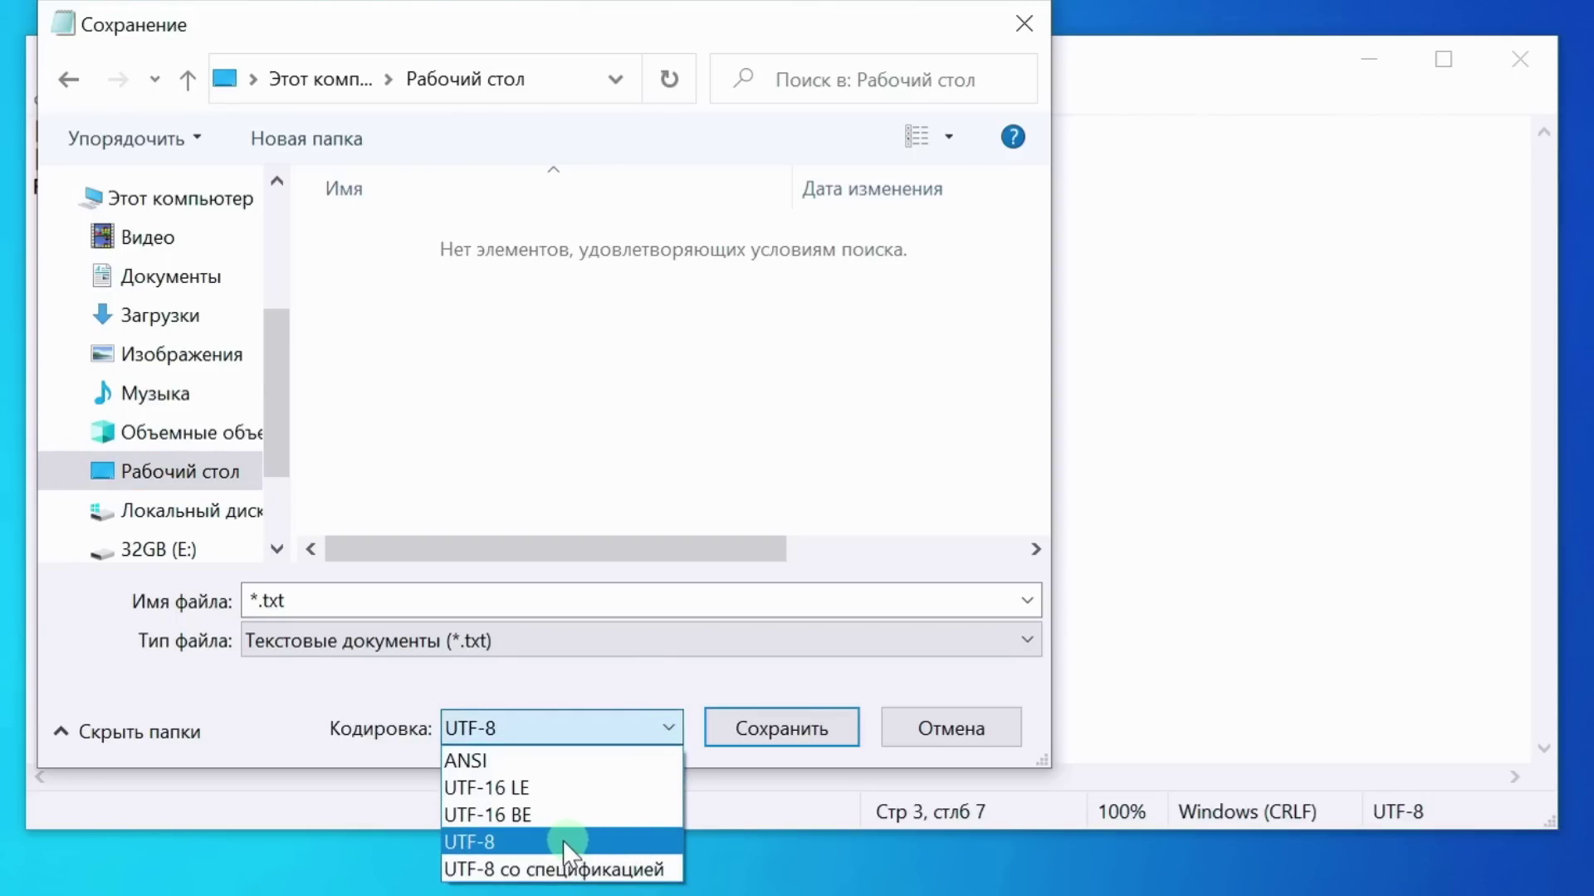
click(531, 840)
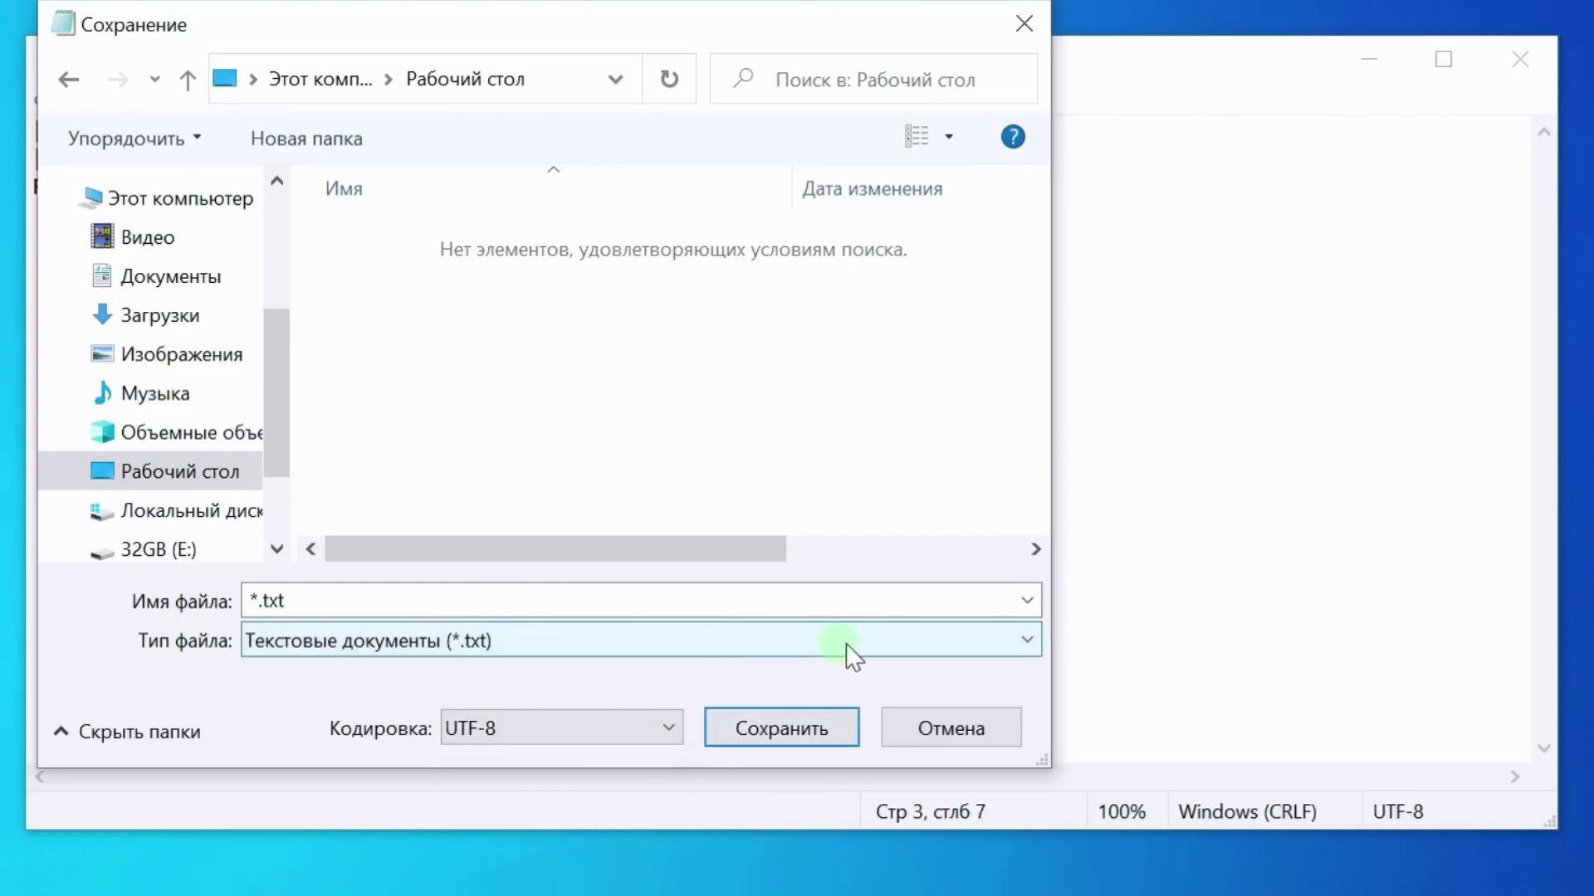
click(999, 643)
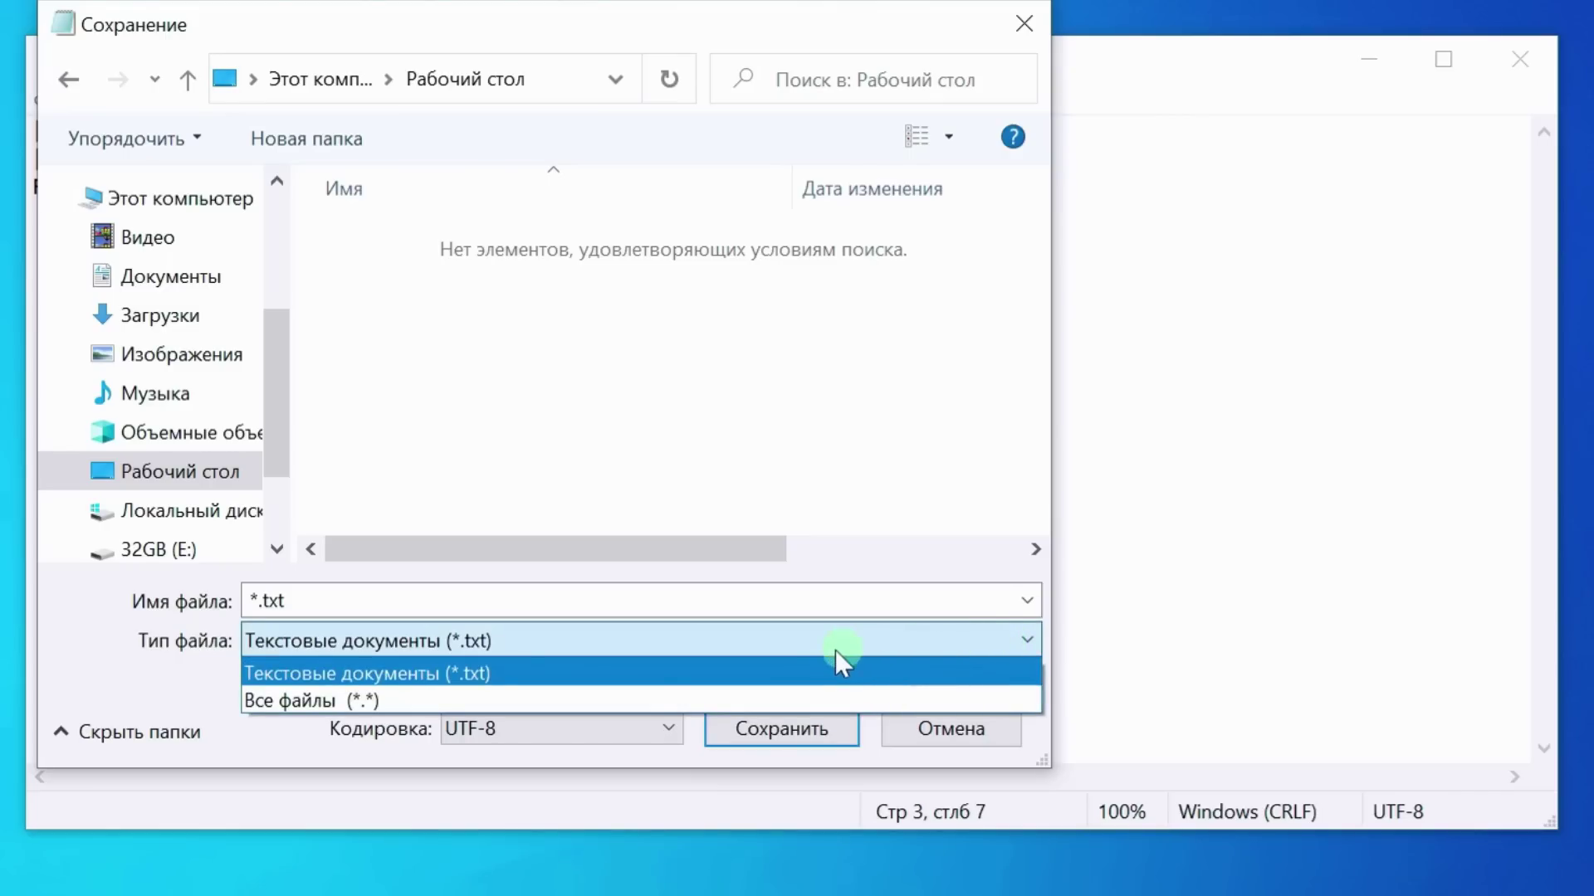
click(437, 700)
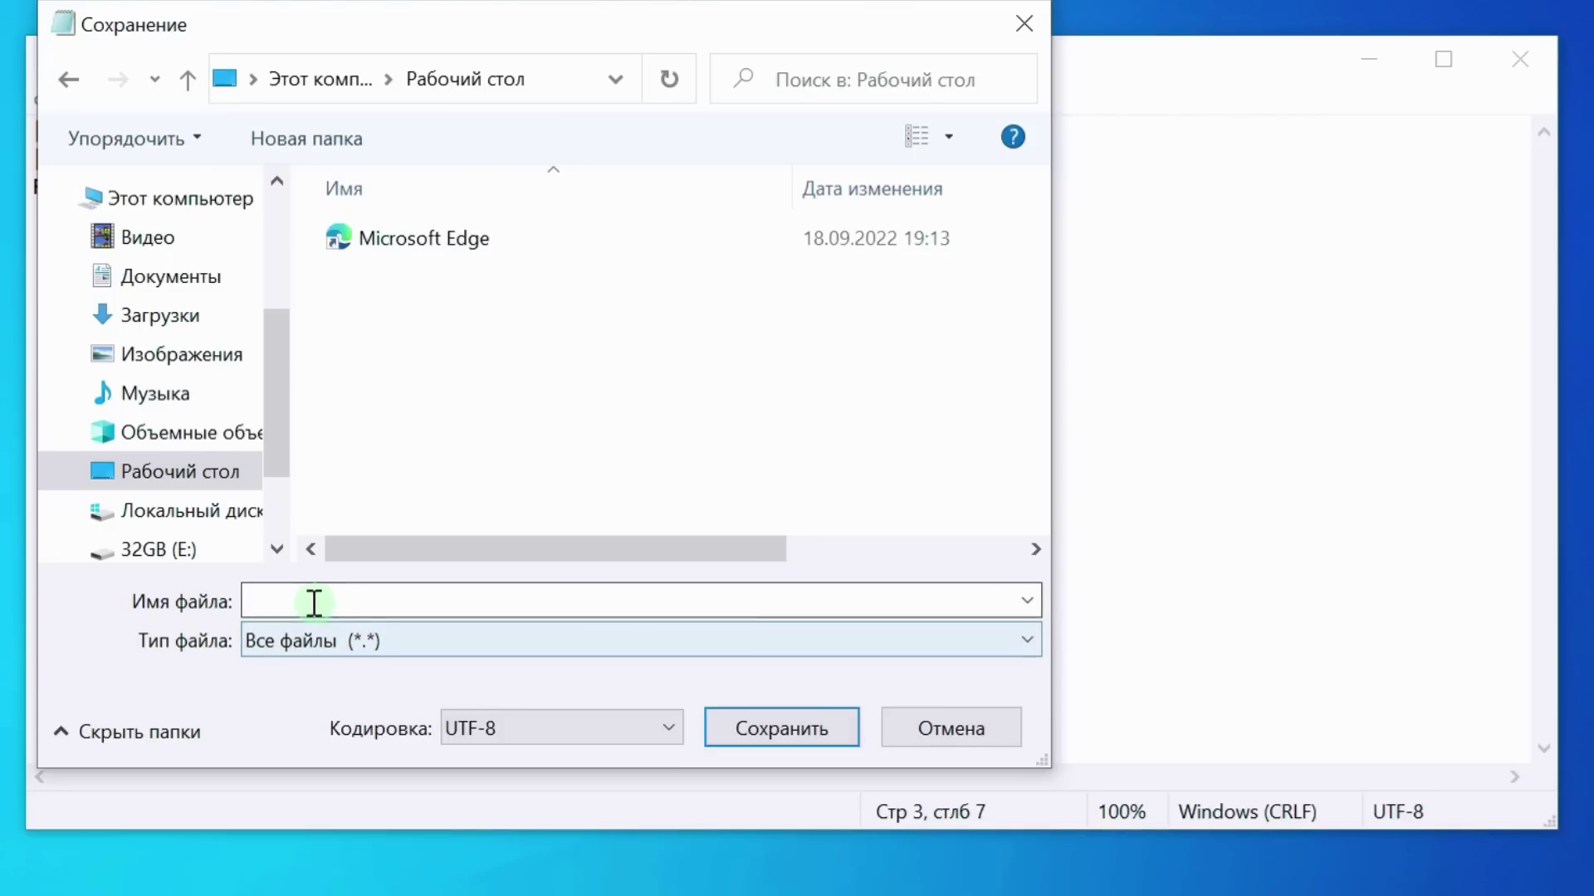
Step: Name the file ei.cfg, save it, and close the text editor
click(277, 599)
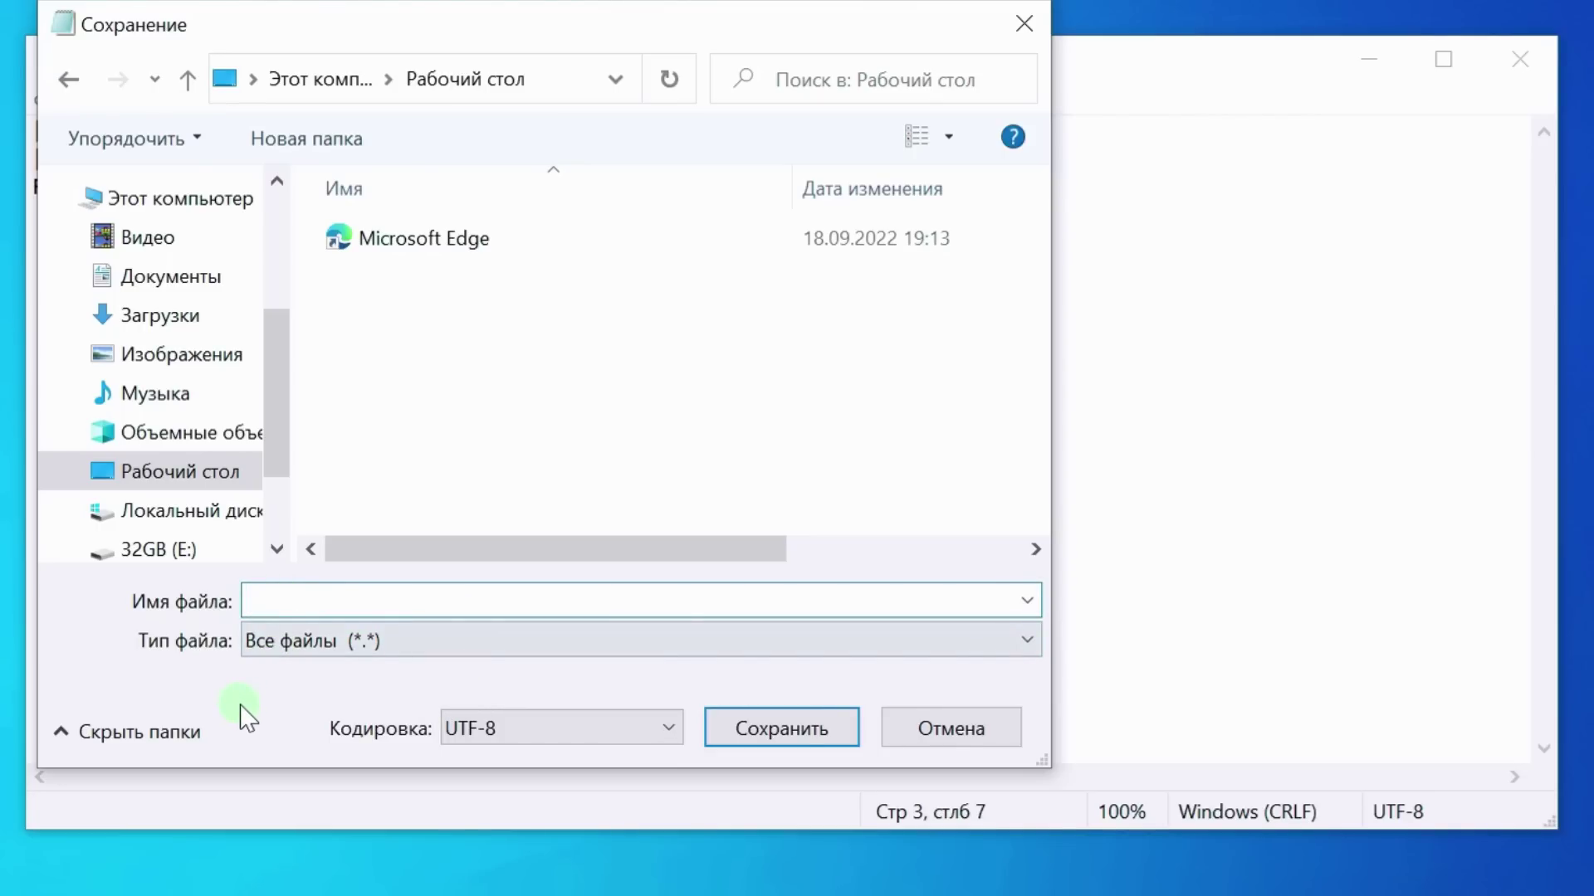
text(ei.cfg)
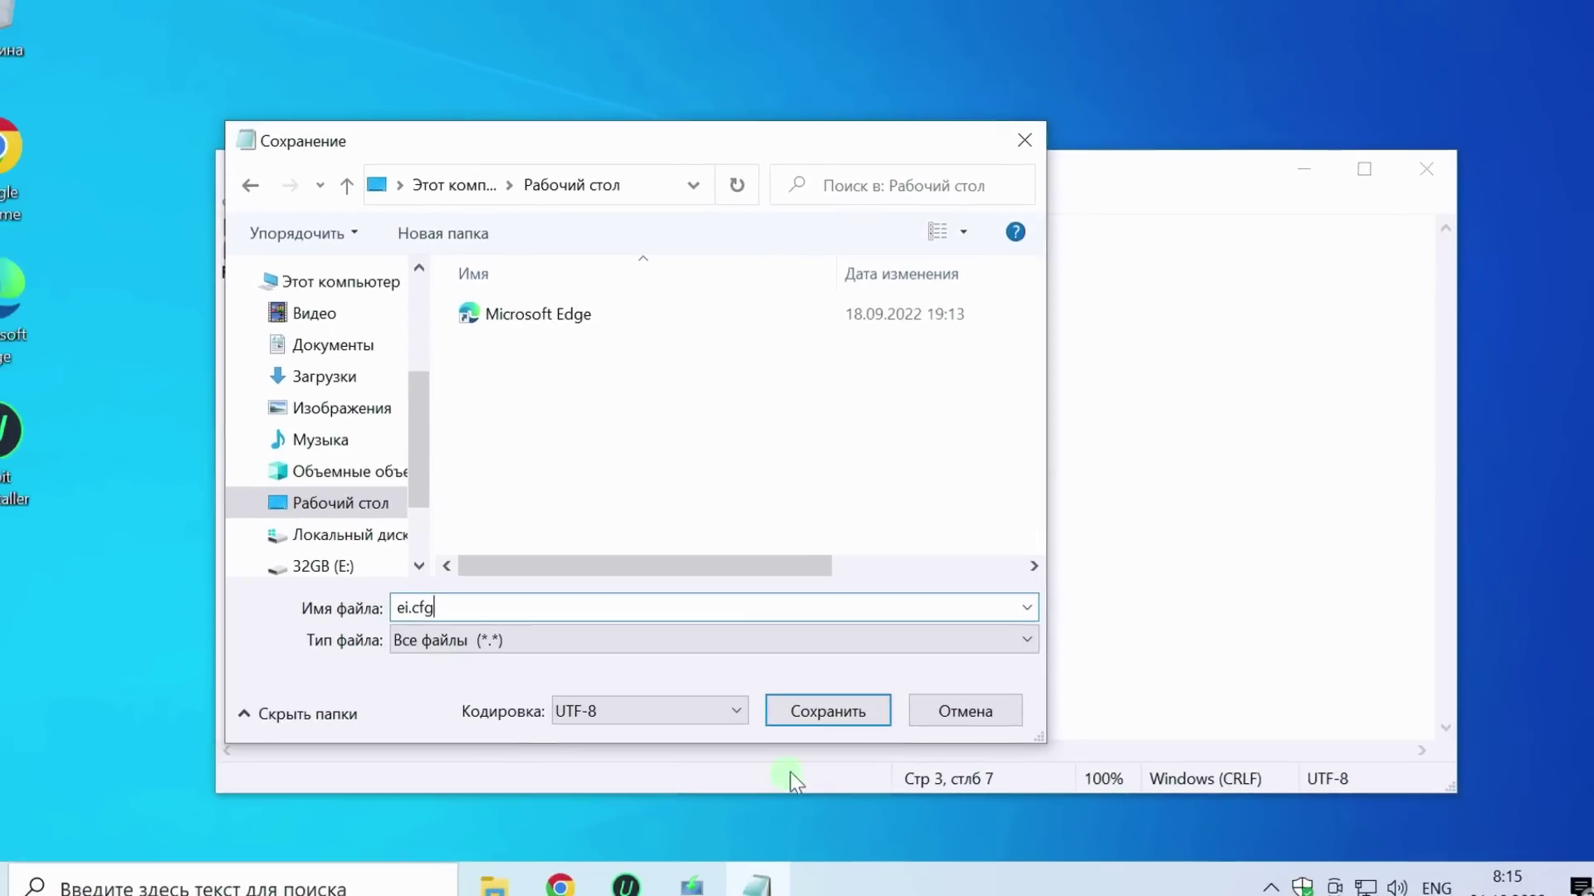
click(833, 711)
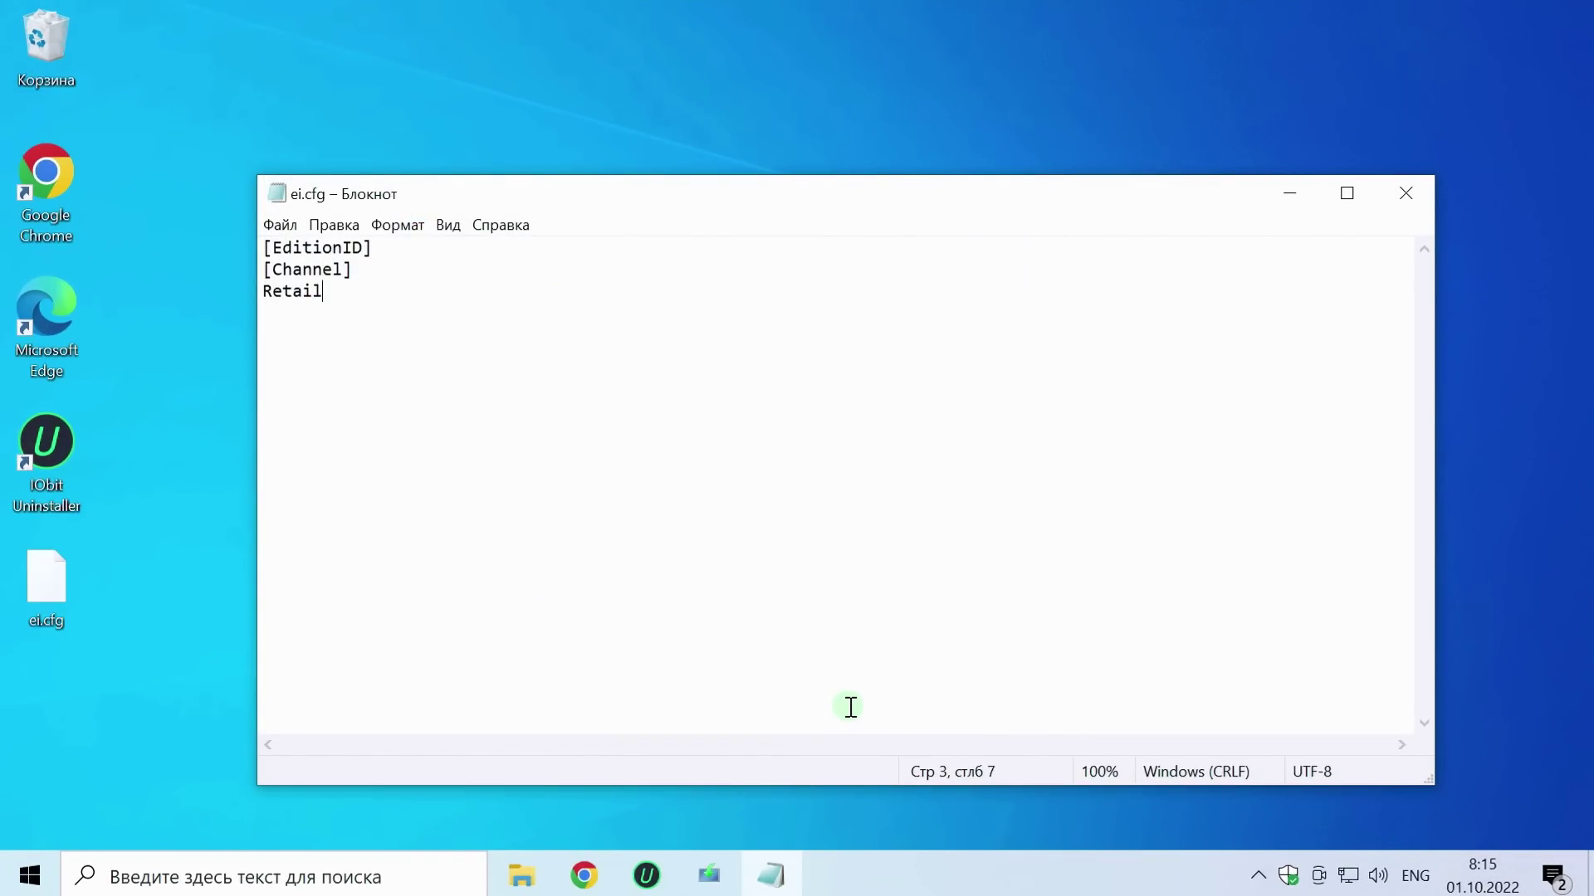
click(1406, 196)
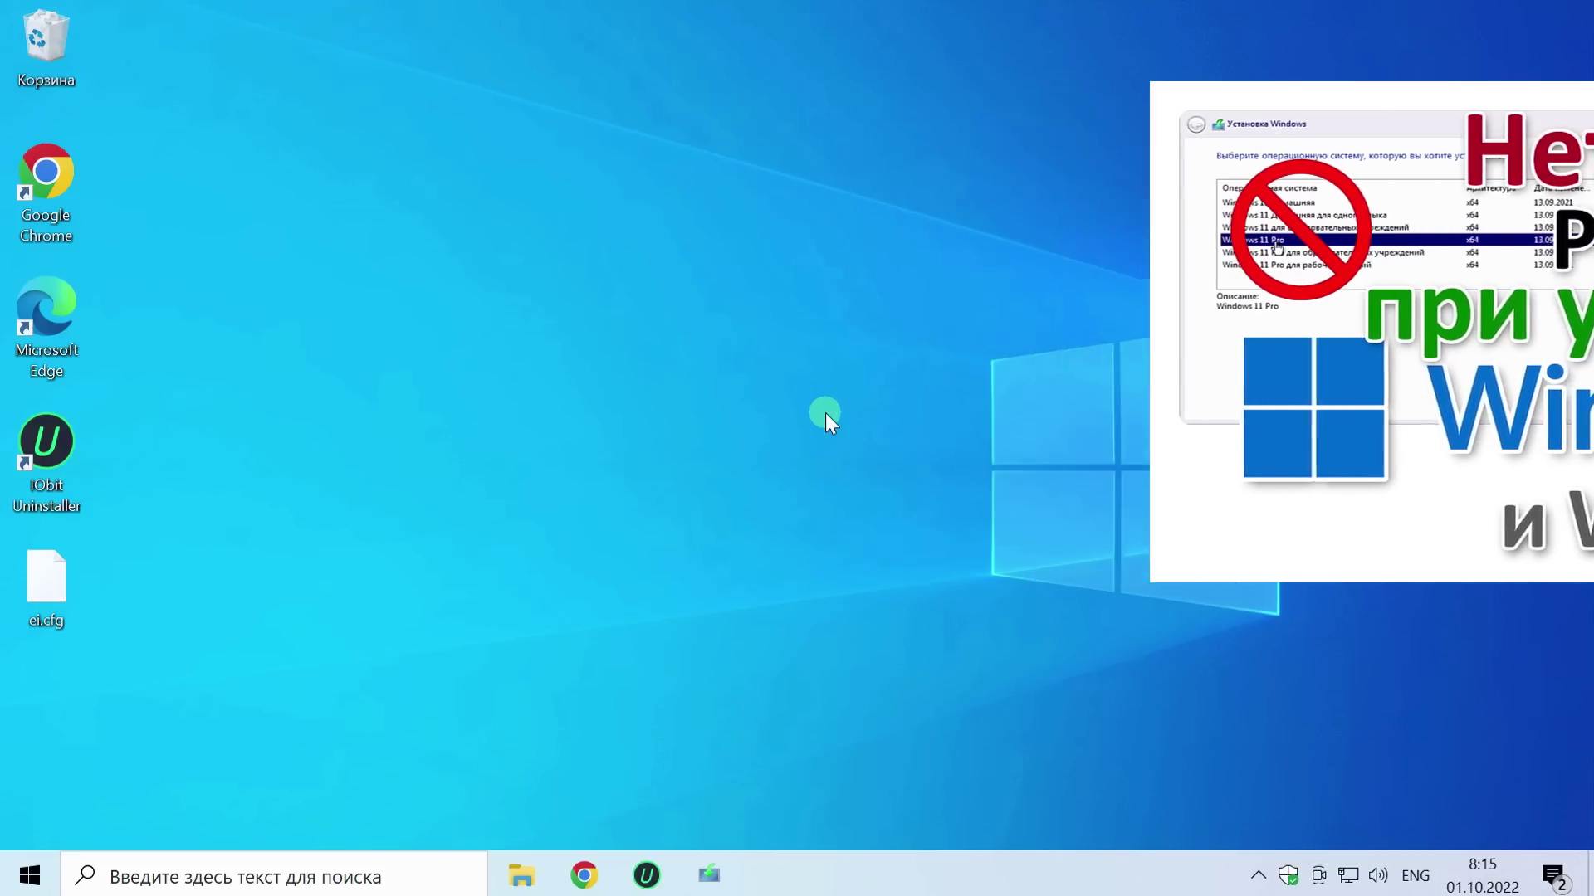
Step: Restore the Windows 11 setup window and open the sources folder on the finished flash drive E:
click(709, 875)
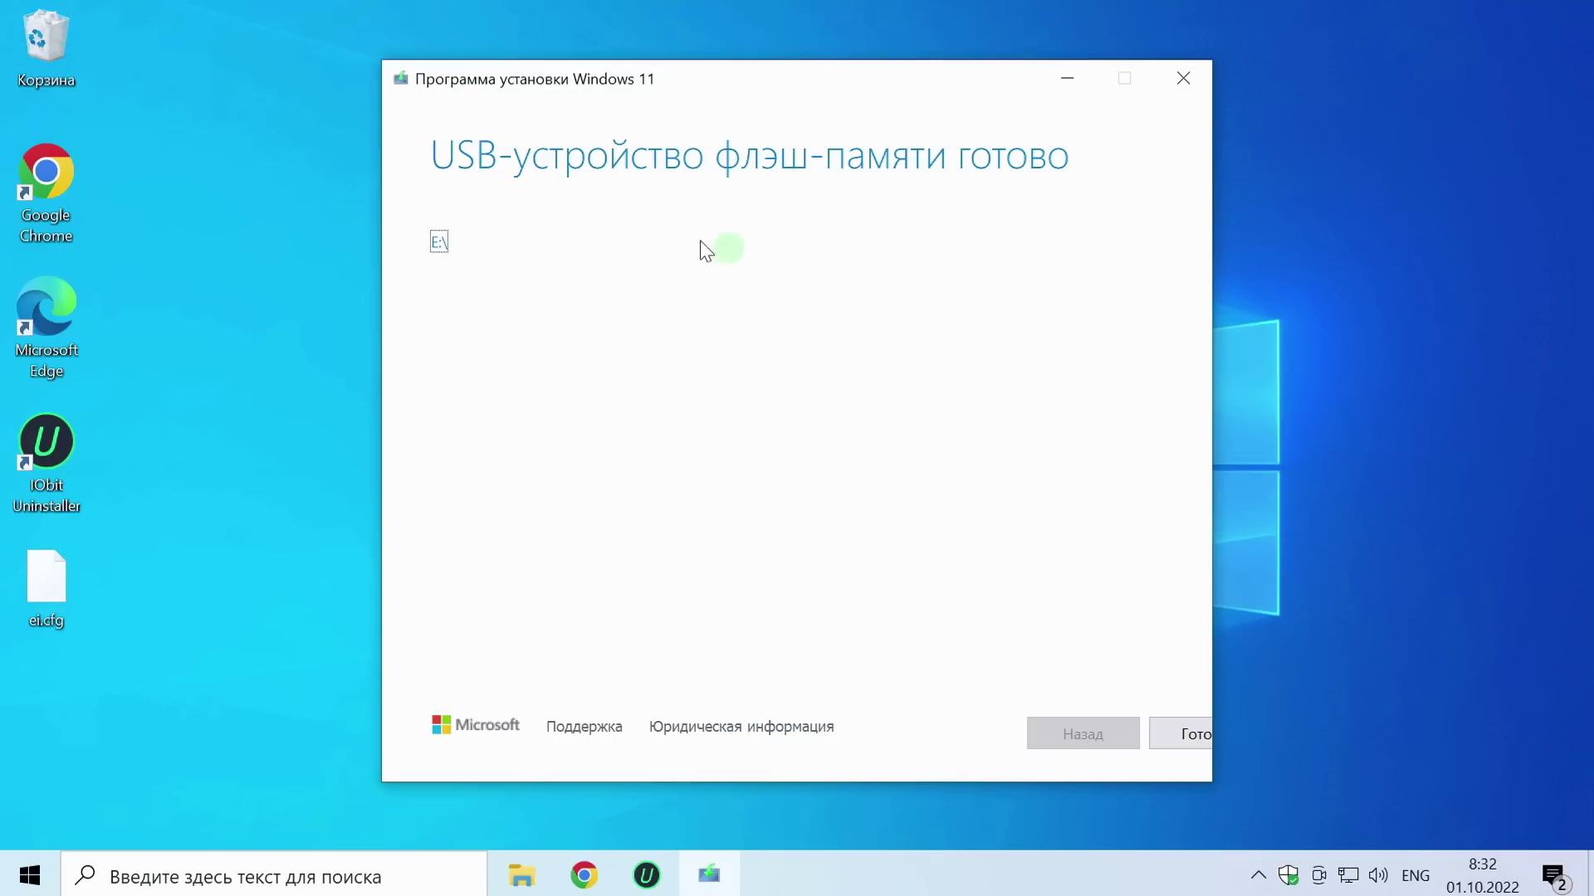
click(438, 243)
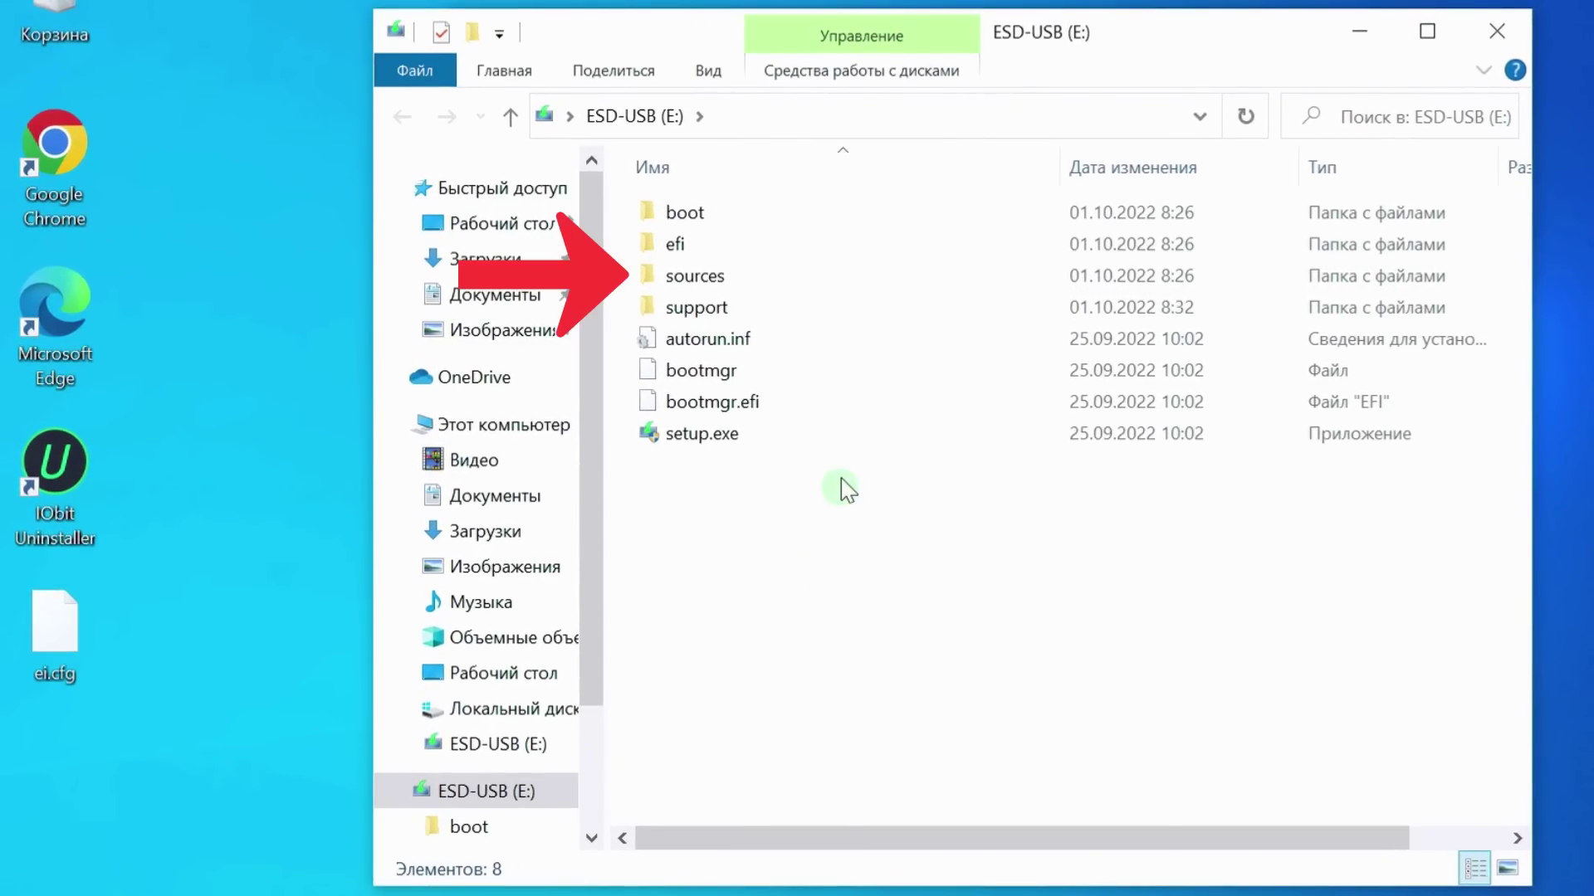
double_click(738, 281)
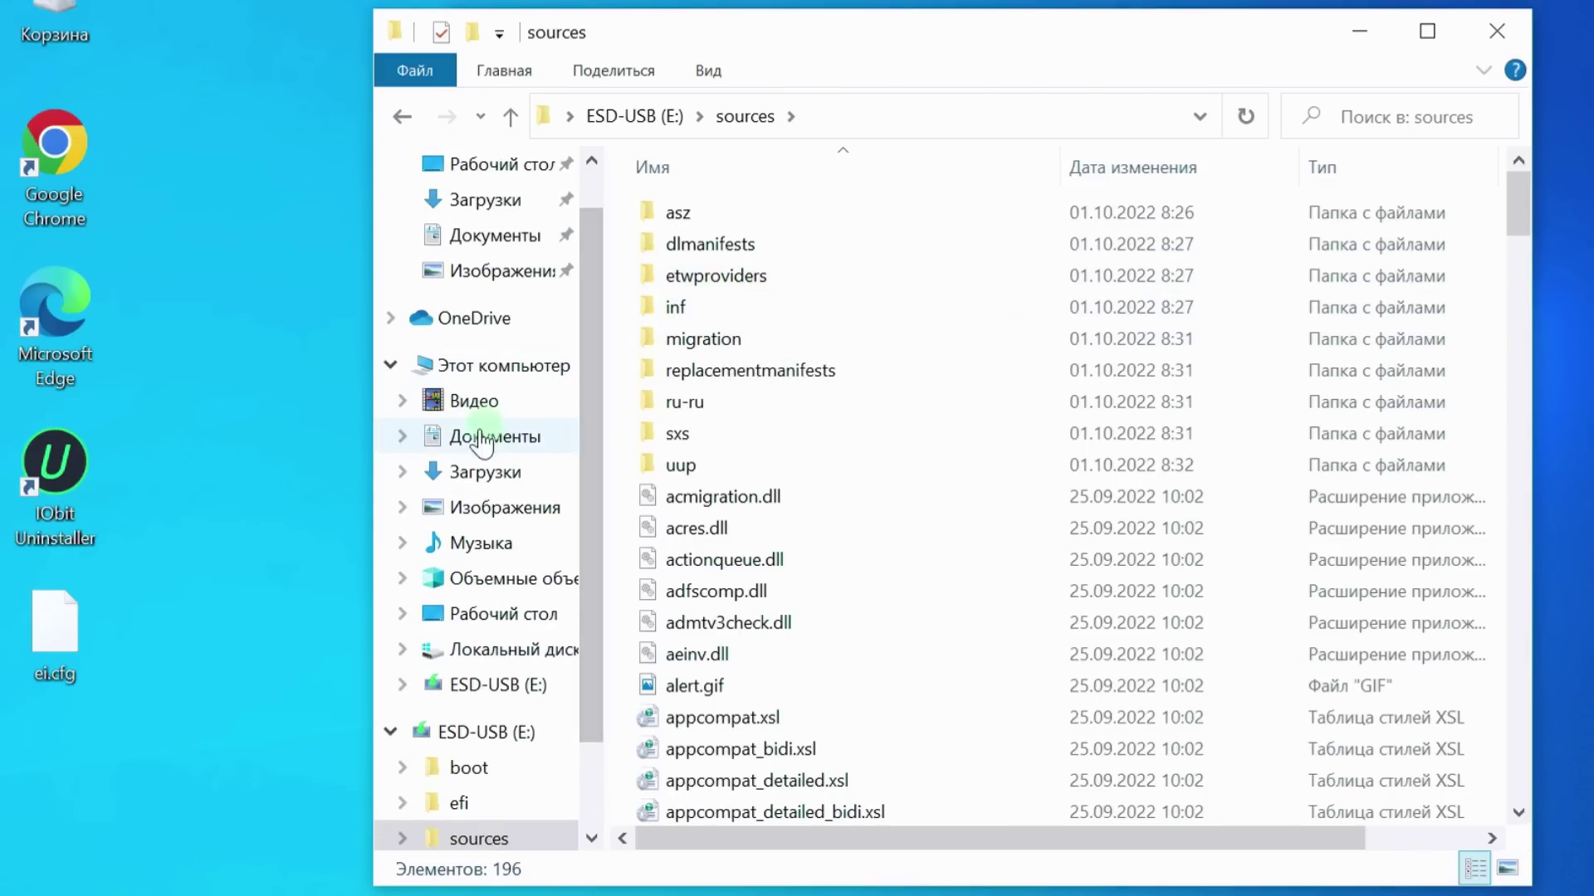
Step: Copy ei.cfg from the desktop into the sources folder of the flash drive
right_click(57, 635)
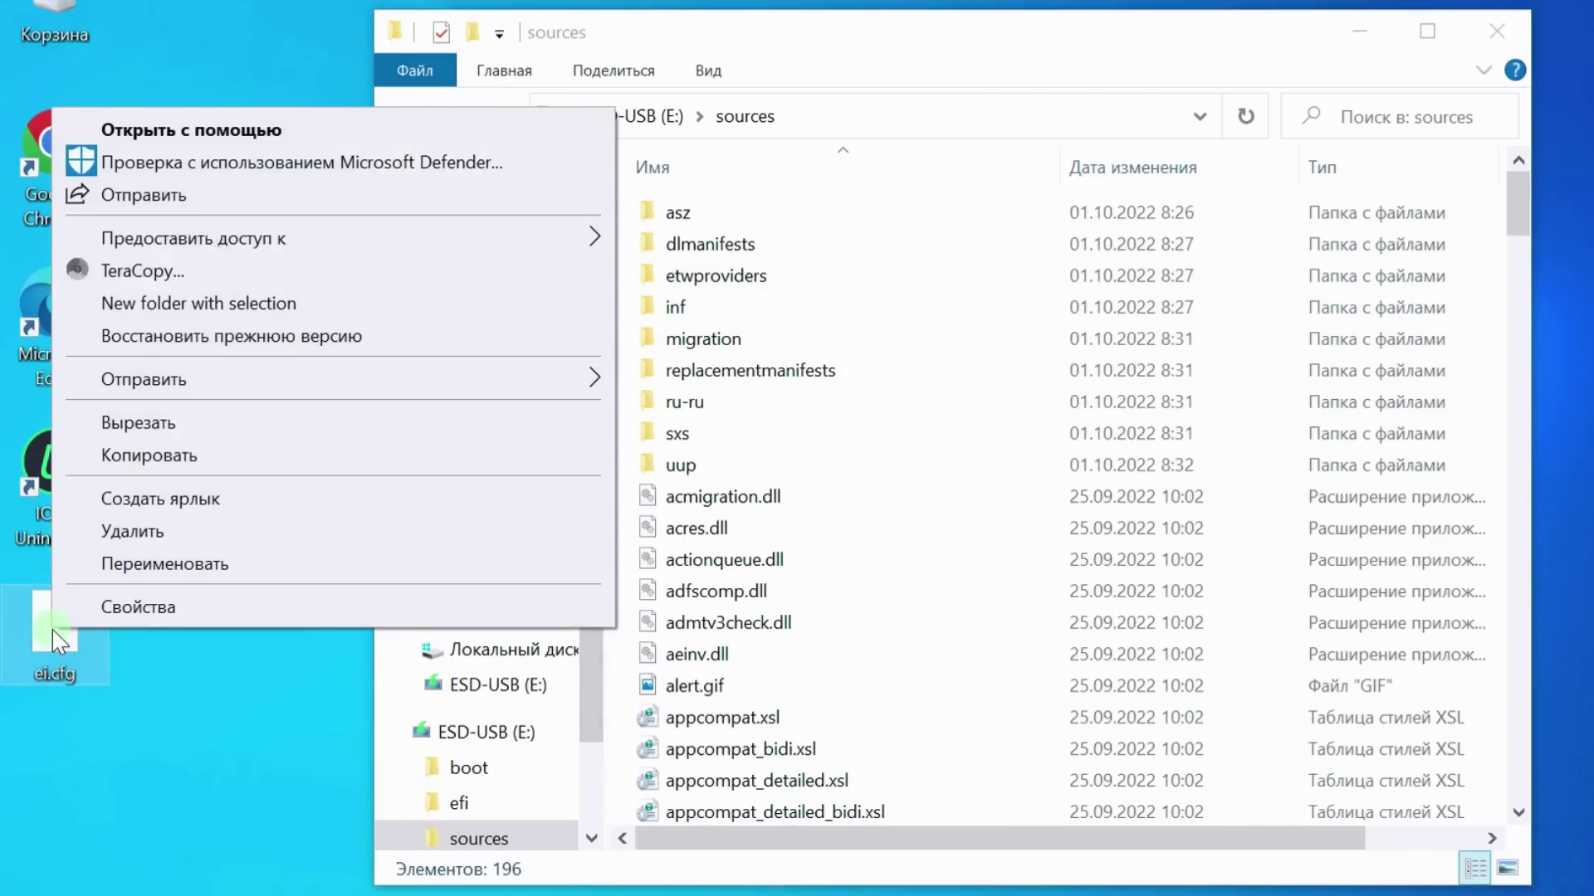
click(163, 455)
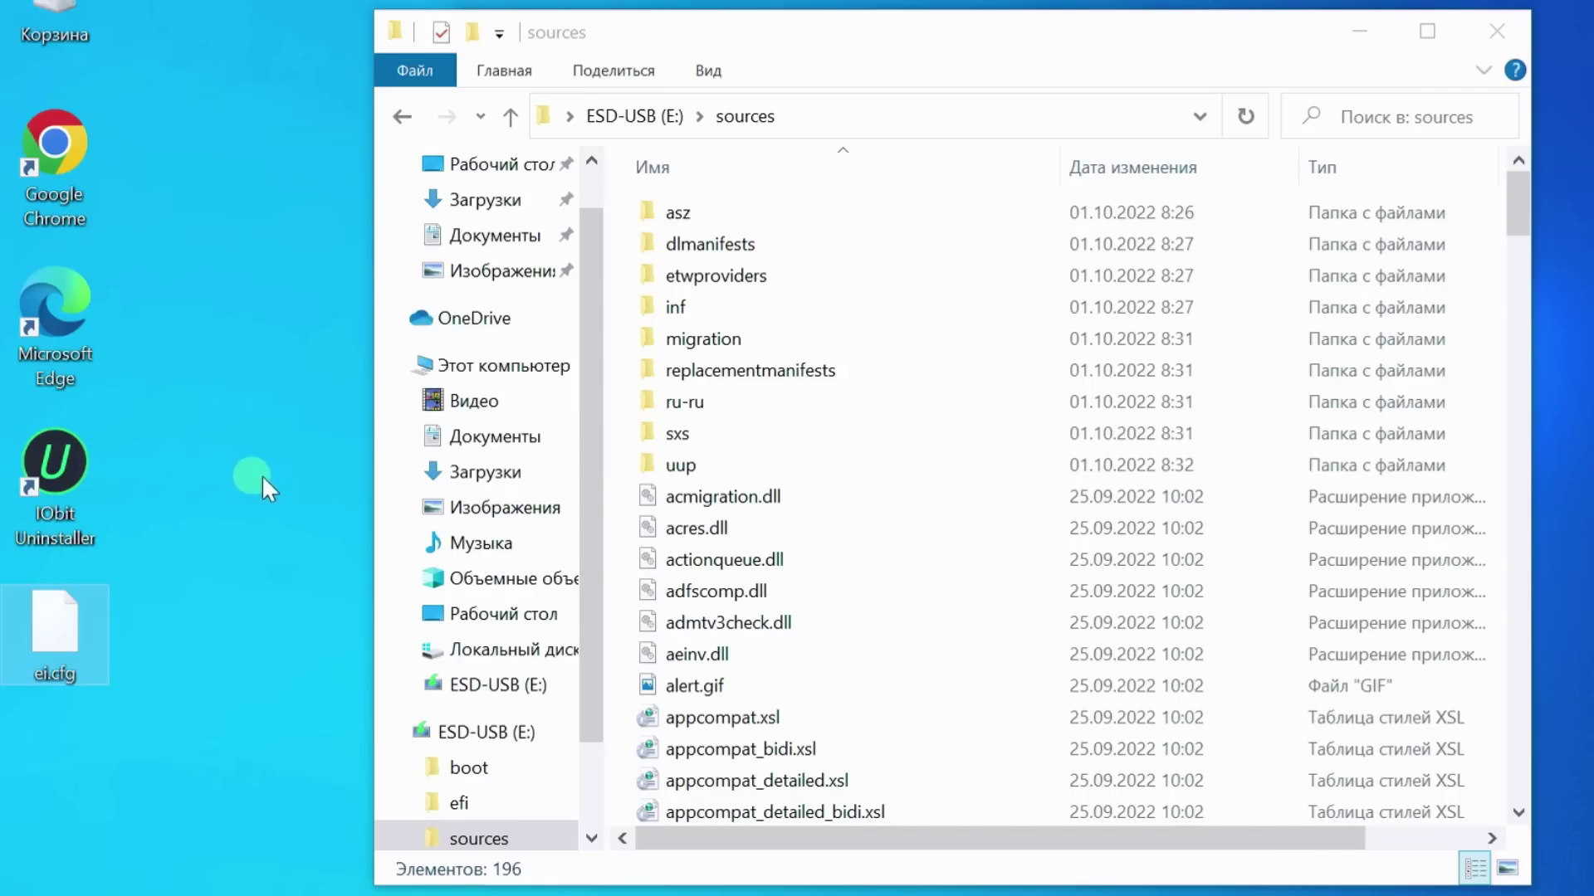
click(525, 83)
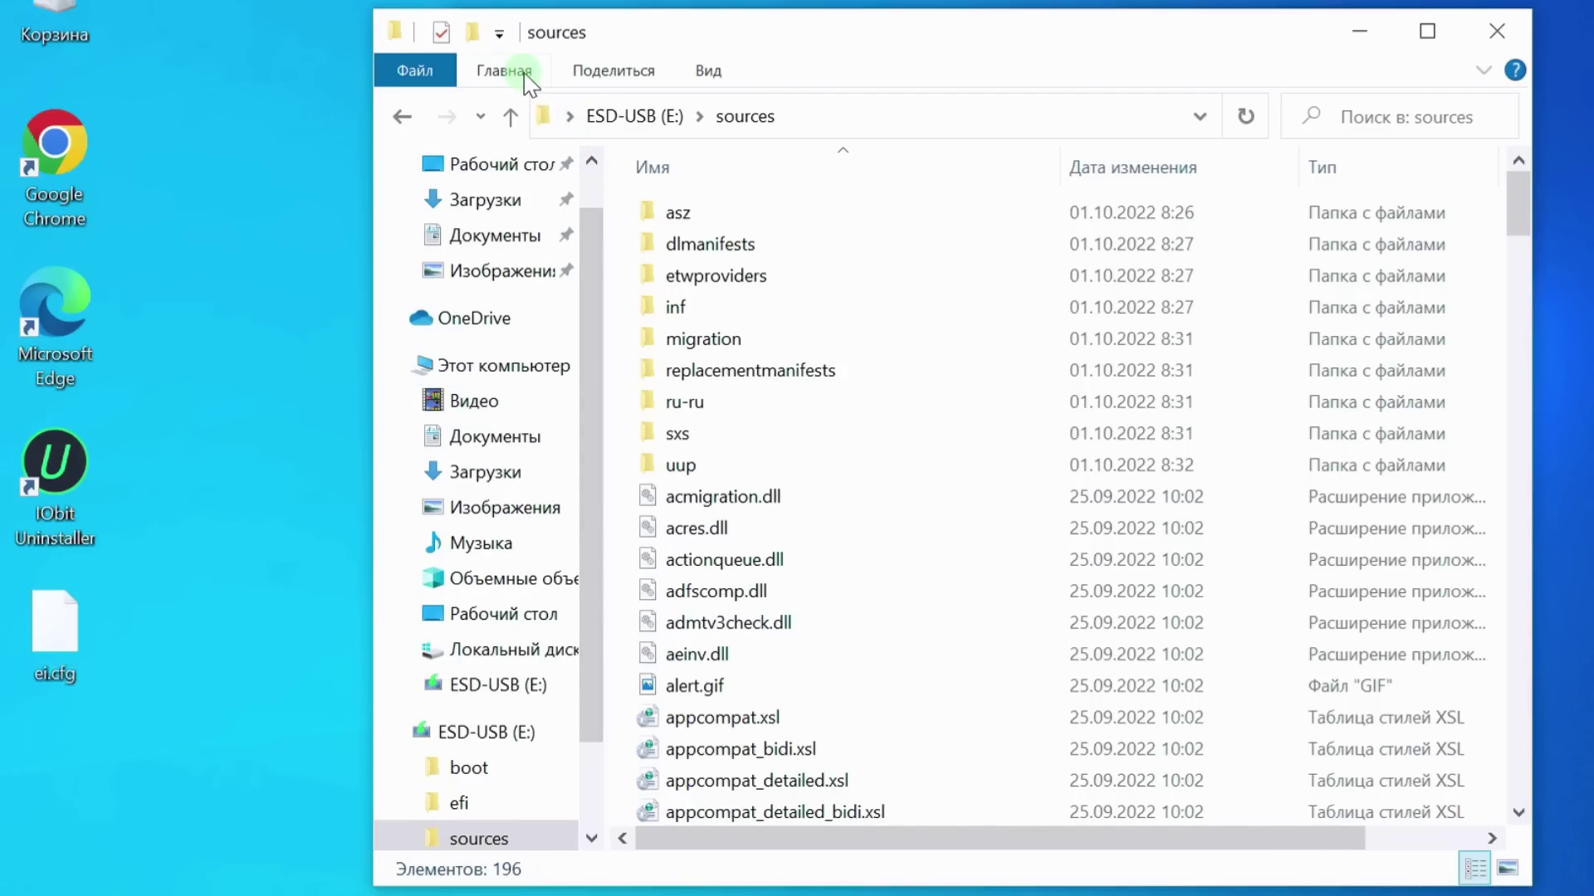
click(525, 77)
click(668, 139)
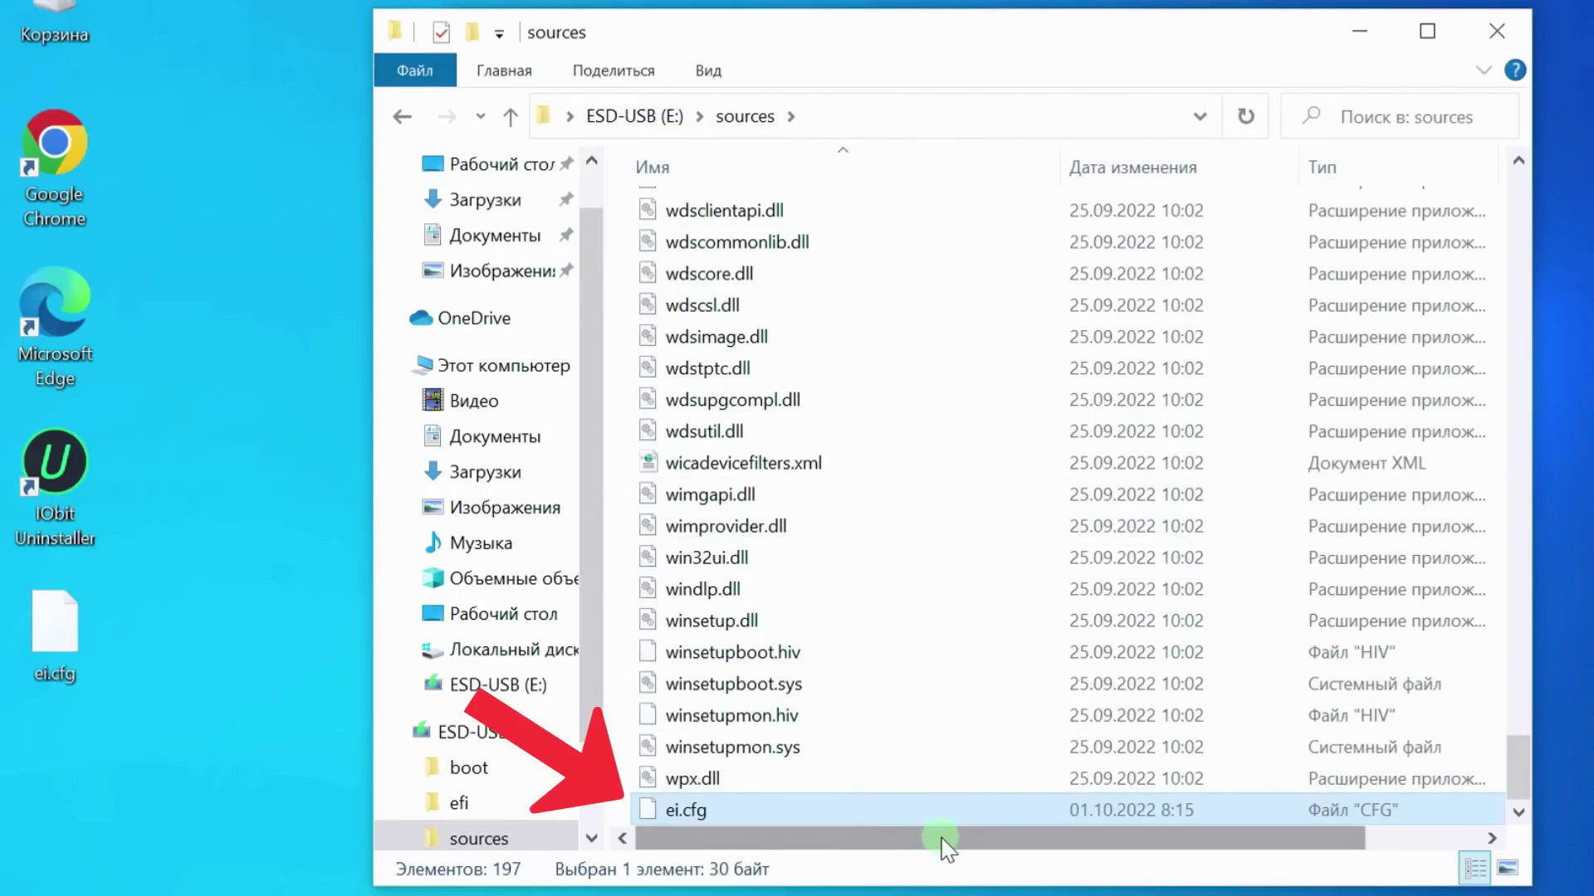
drag(943, 843, 954, 843)
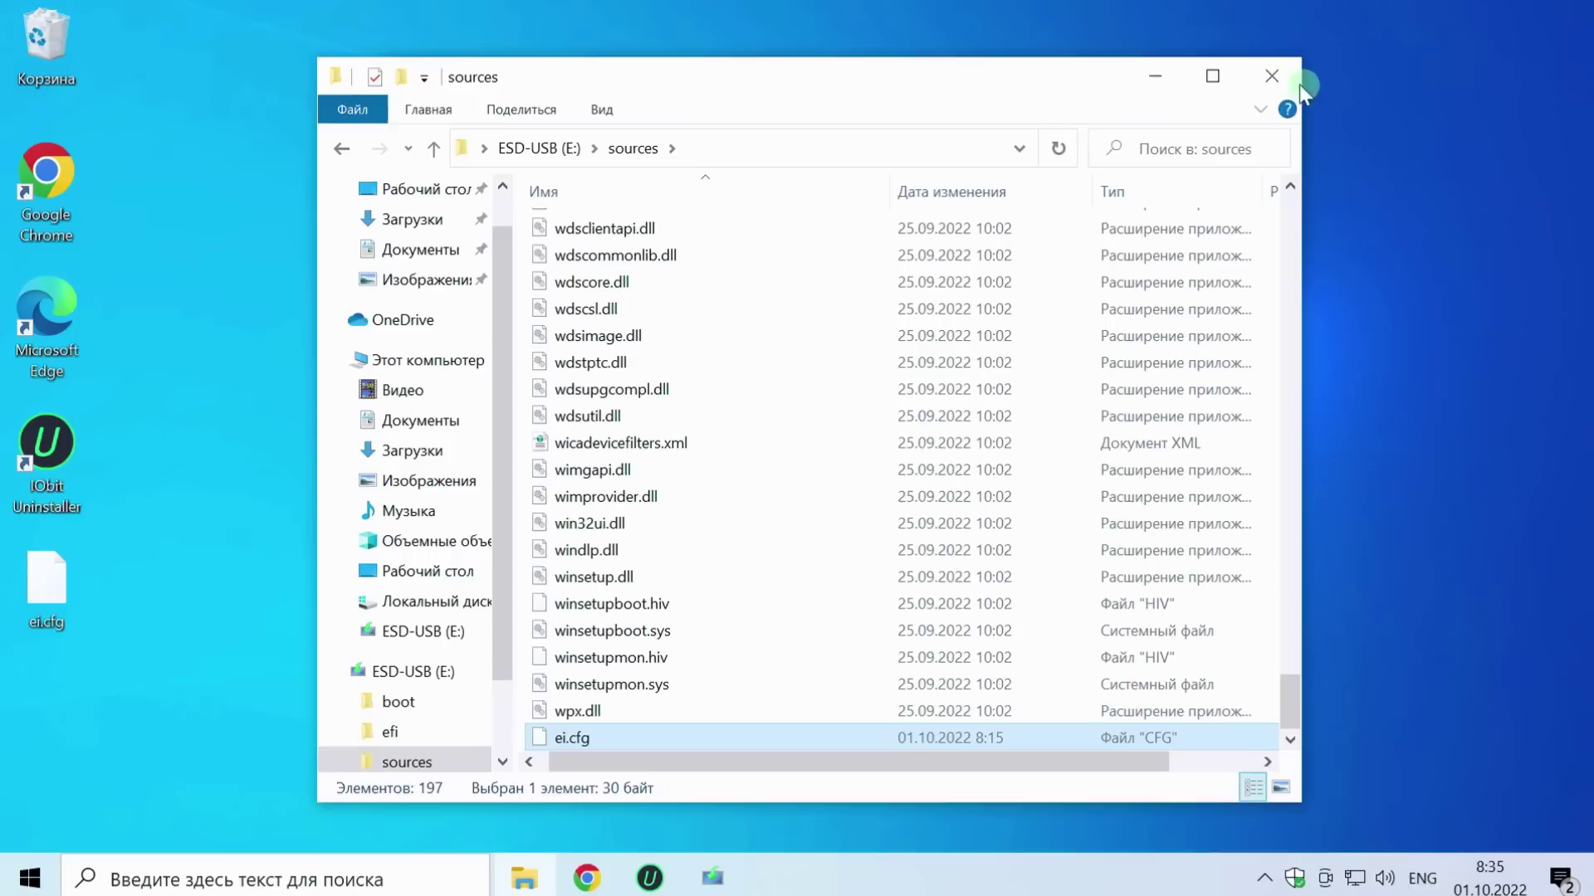
Step: Close the sources folder window and finish the Windows 11 setup program
click(1296, 79)
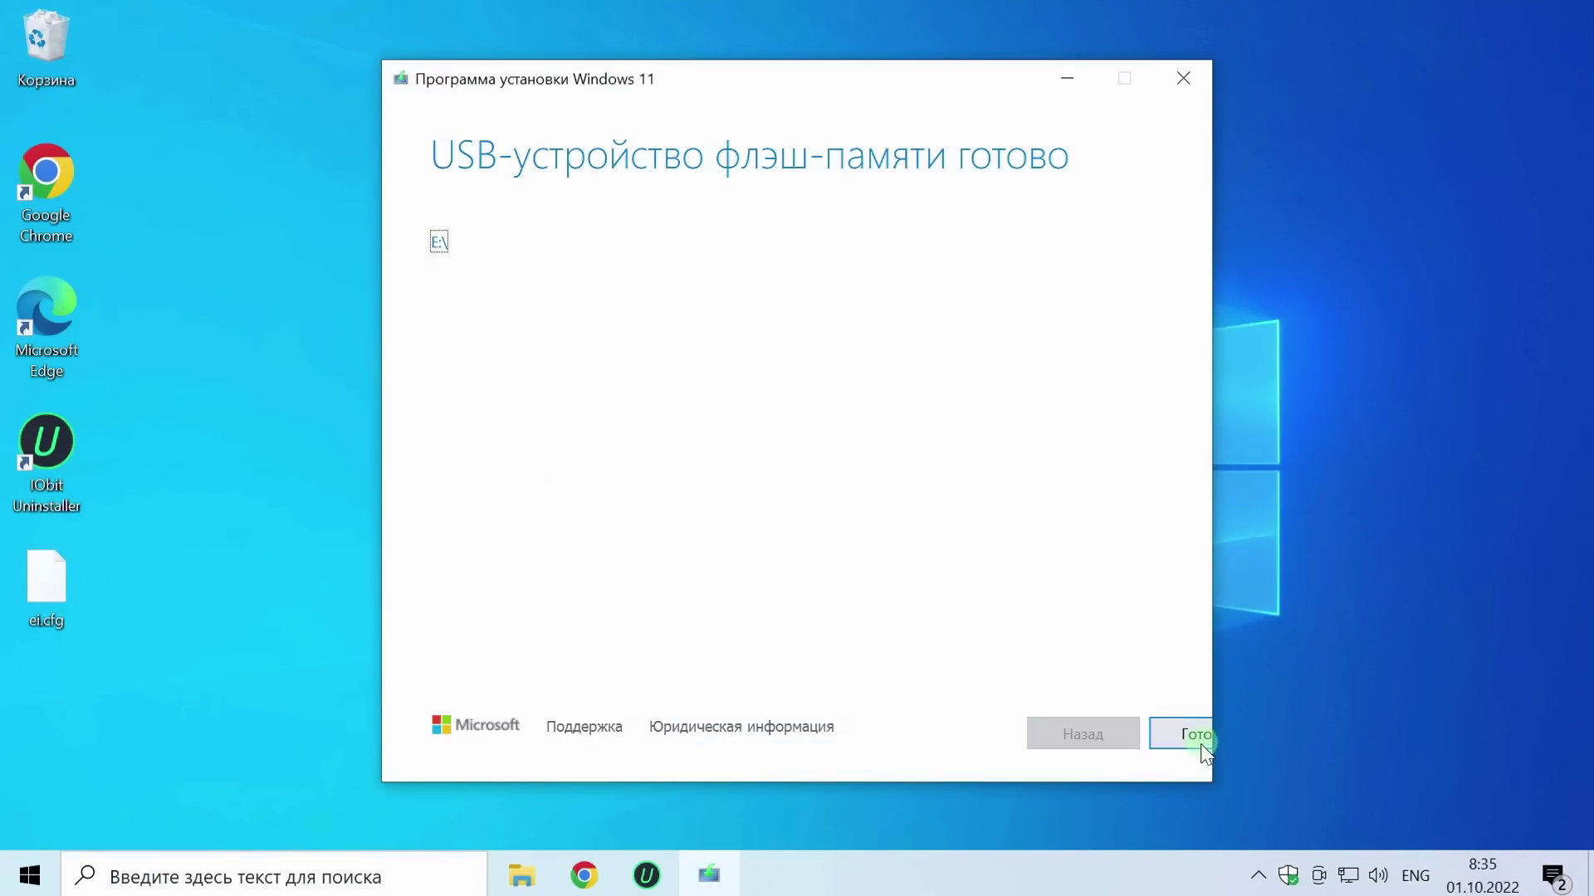
click(1203, 747)
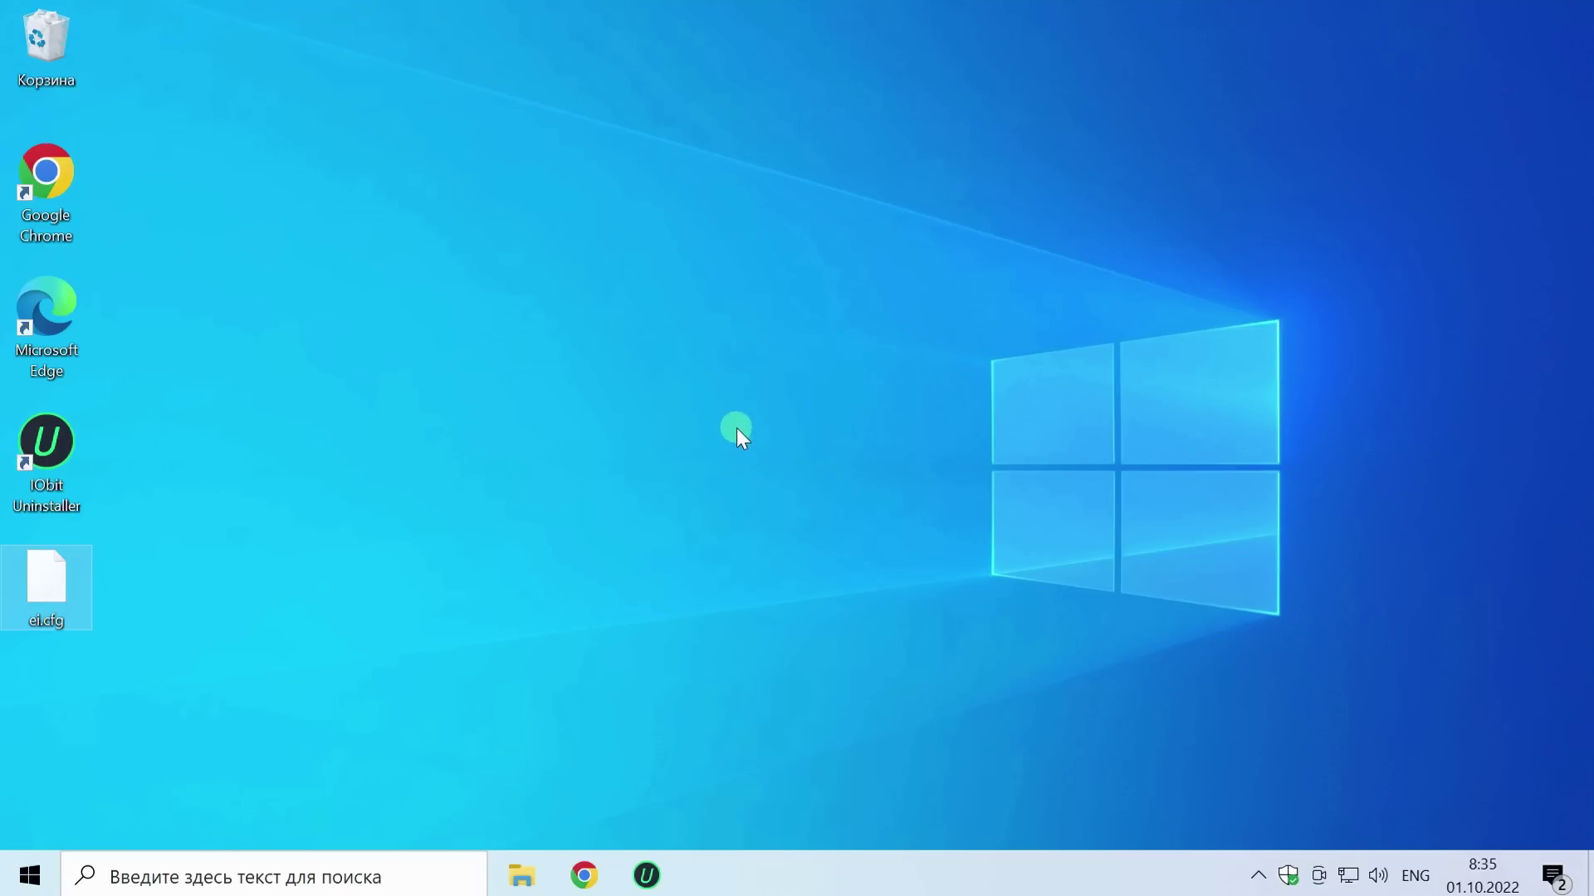
click(737, 423)
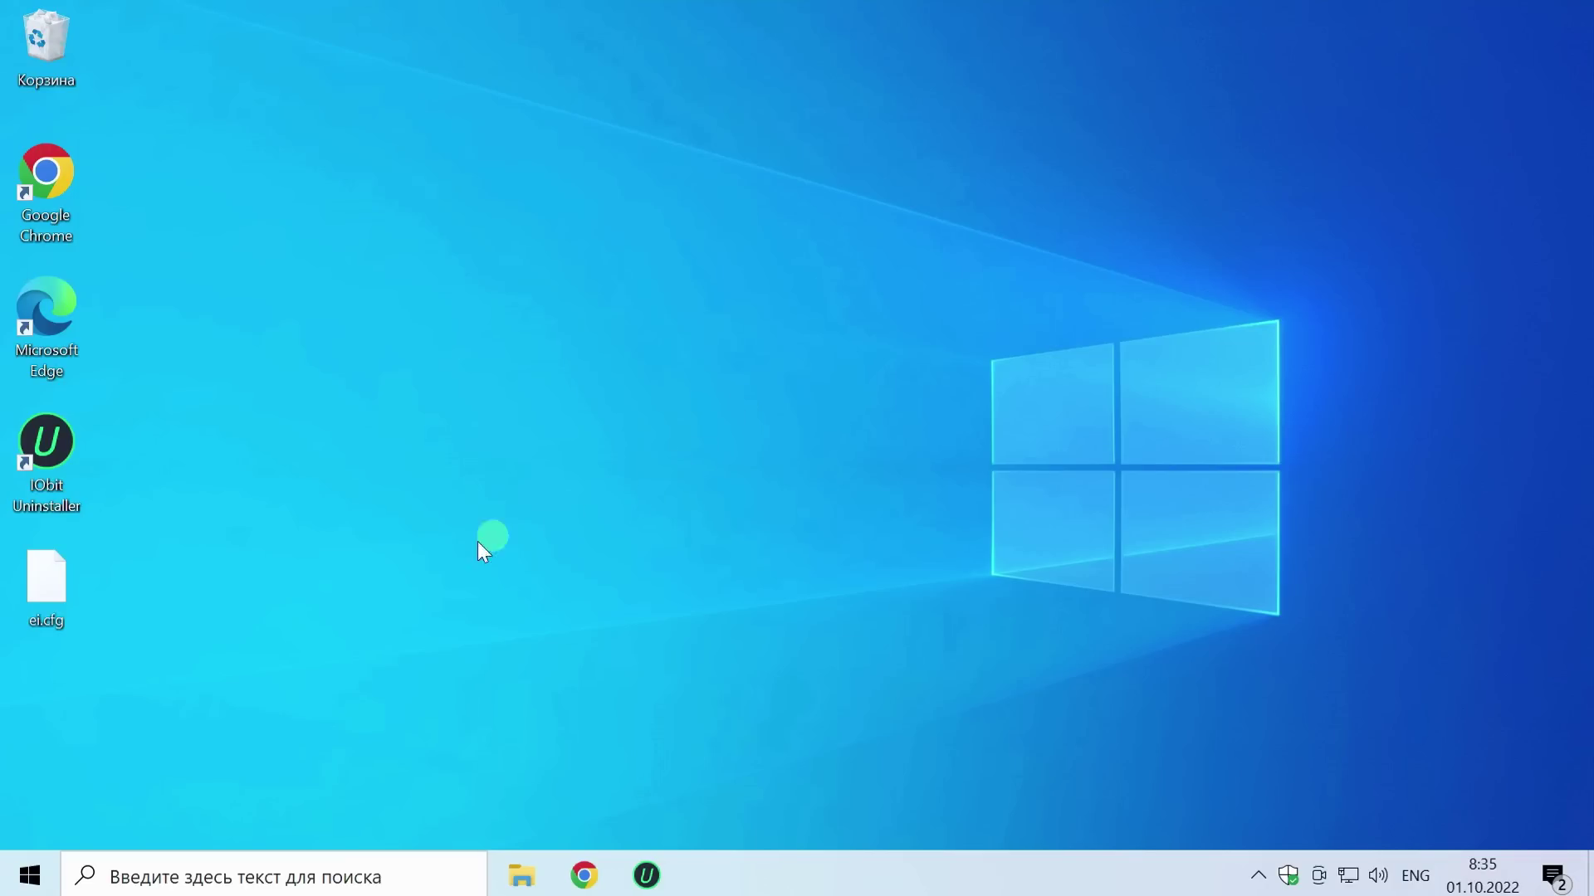
Step: Restart the computer and call up the boot device selection menu during startup
click(54, 854)
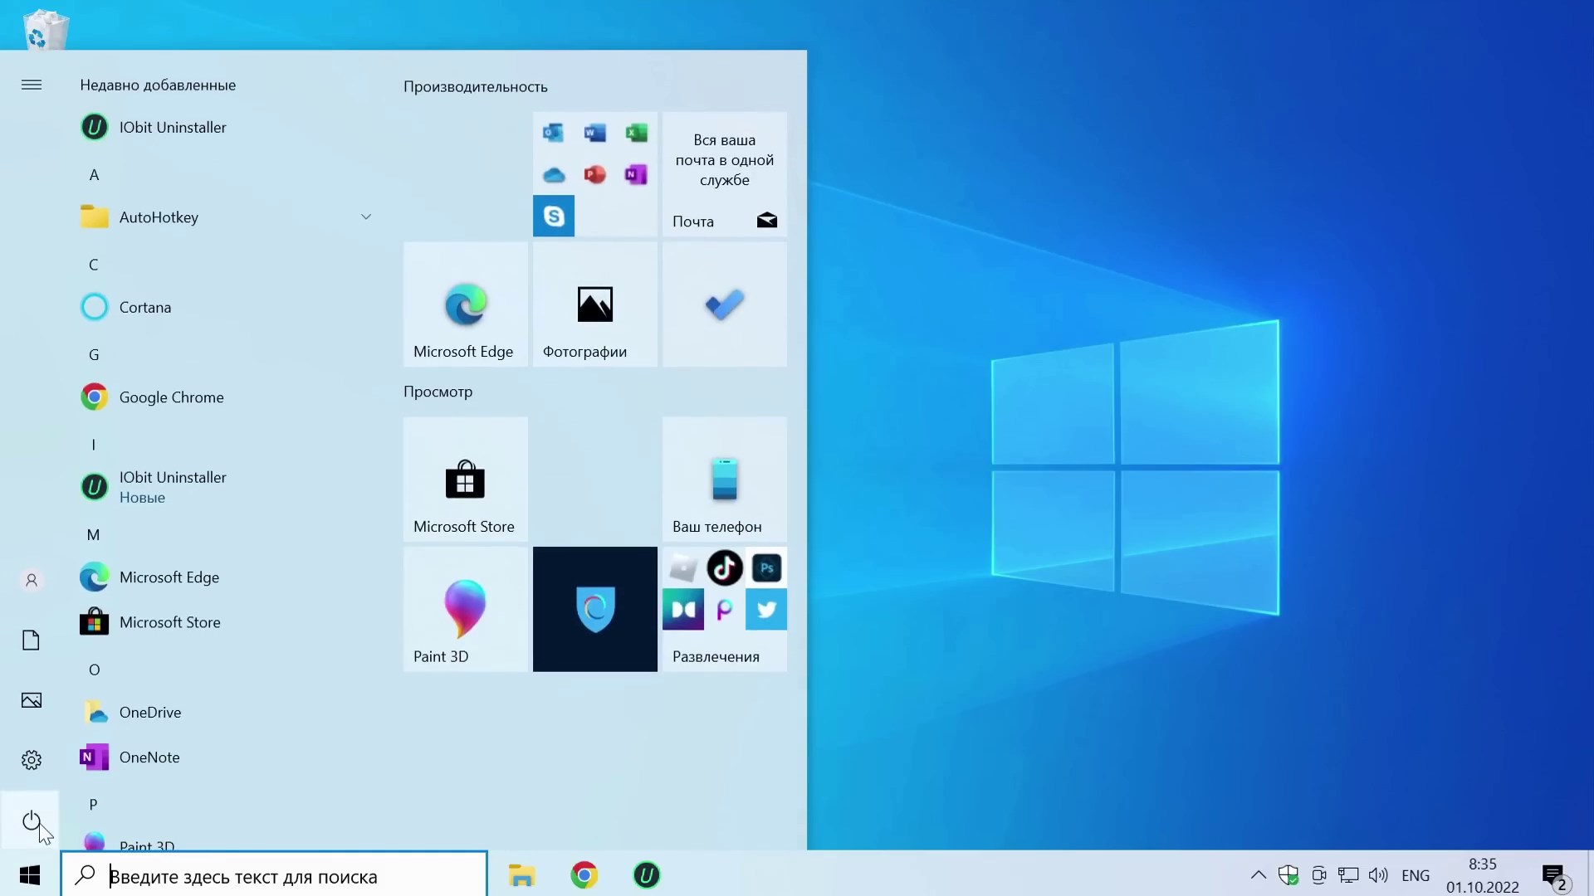
click(36, 820)
click(99, 759)
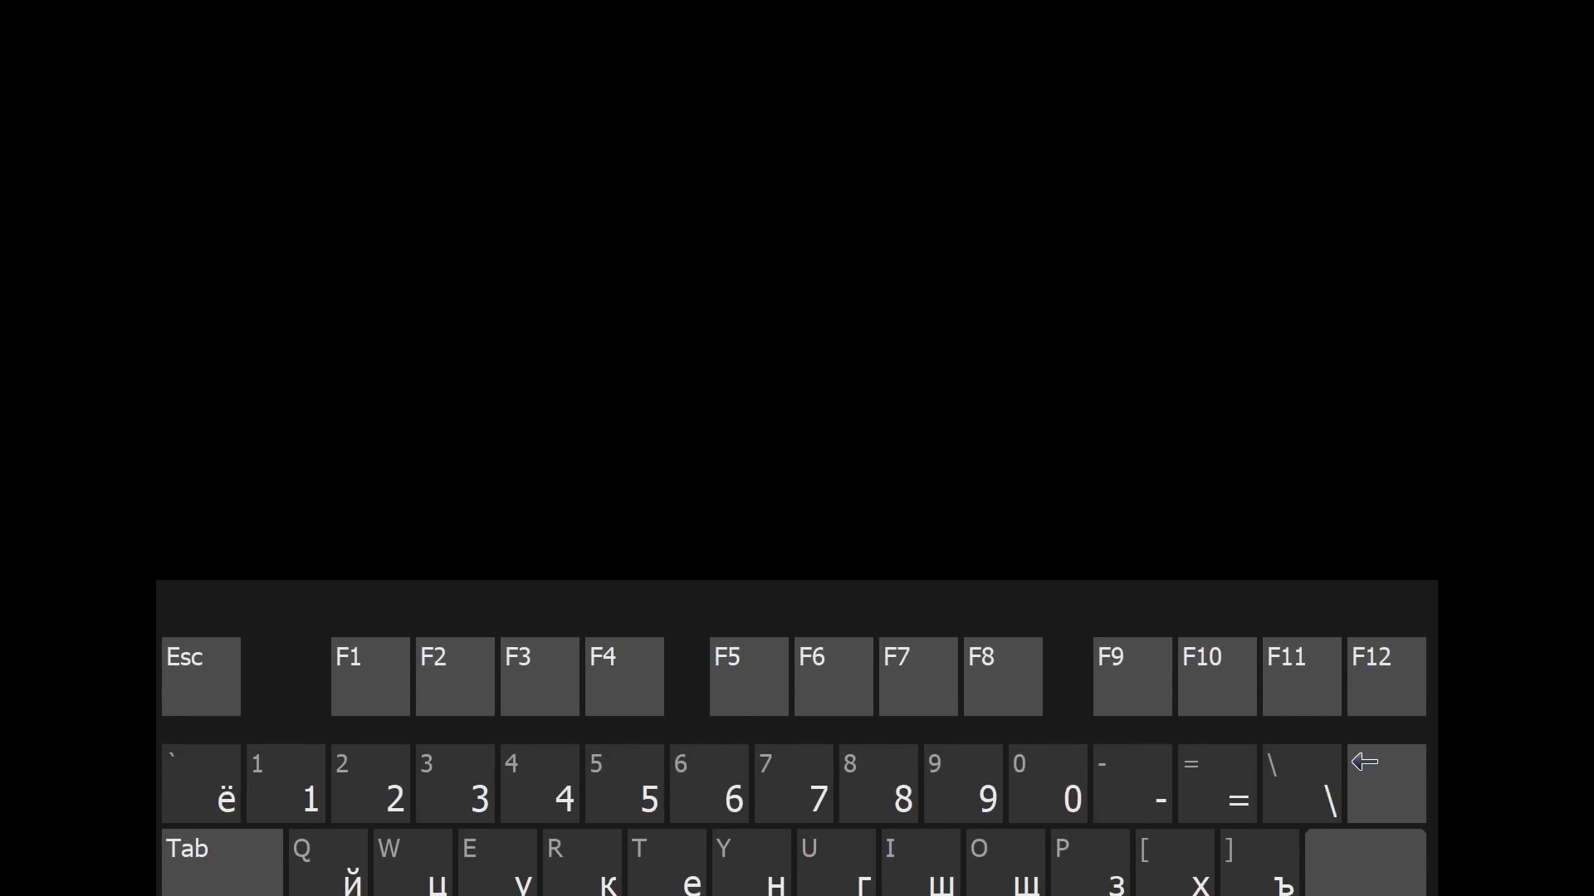
key(F9)
key(F9)
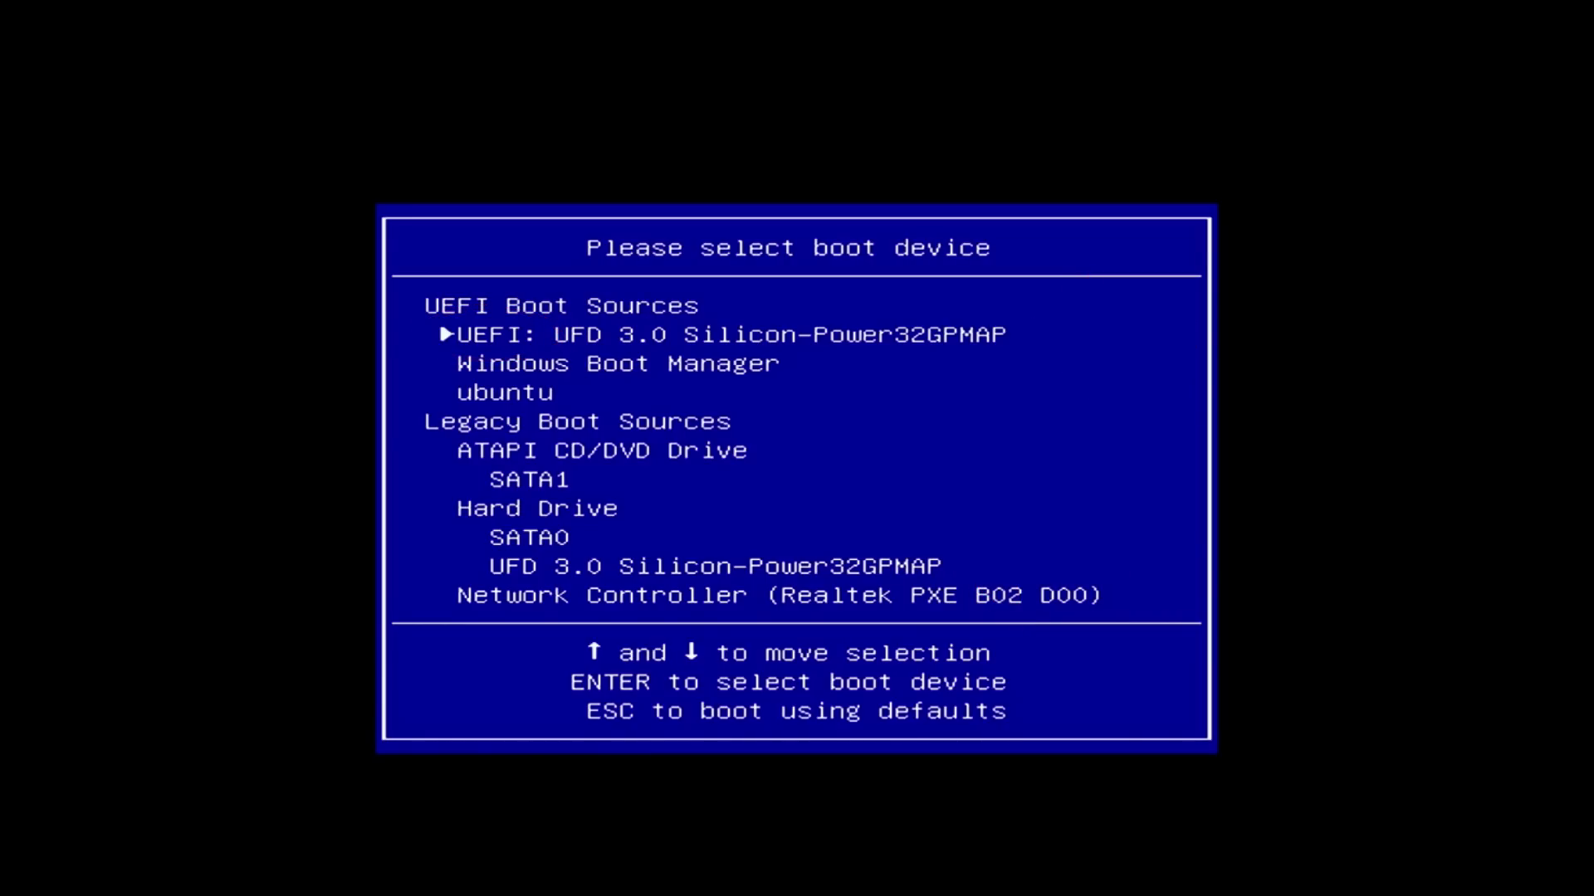
Step: Boot from UEFI: UFD 3.0 Silicon-Power32GPMAP and start the Windows installation with the preset Russian language and keyboard settings
key(Return)
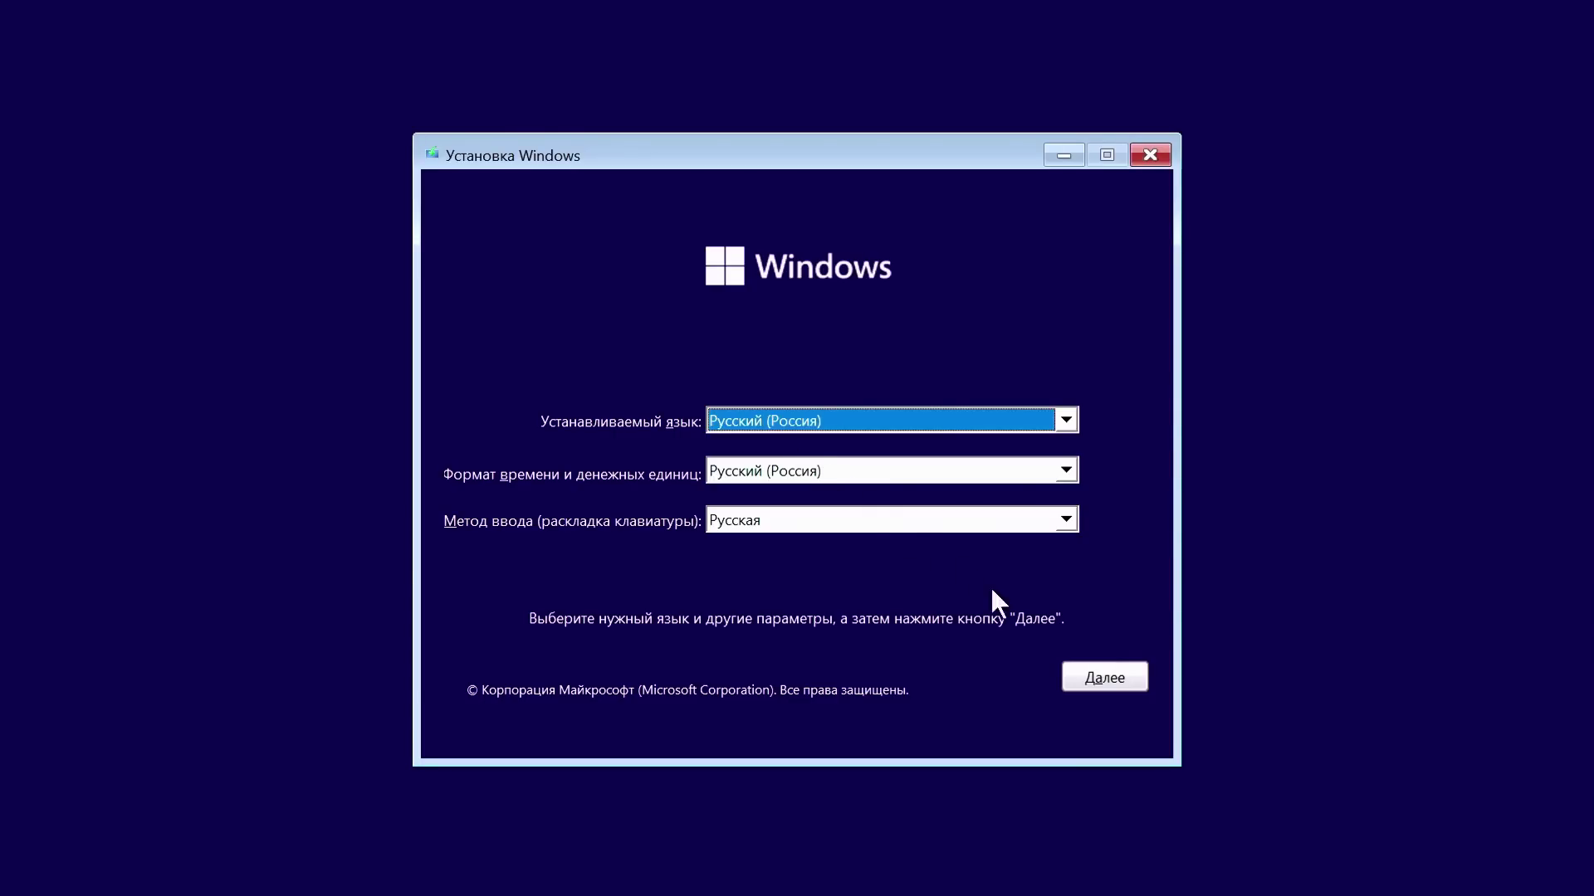
click(1102, 679)
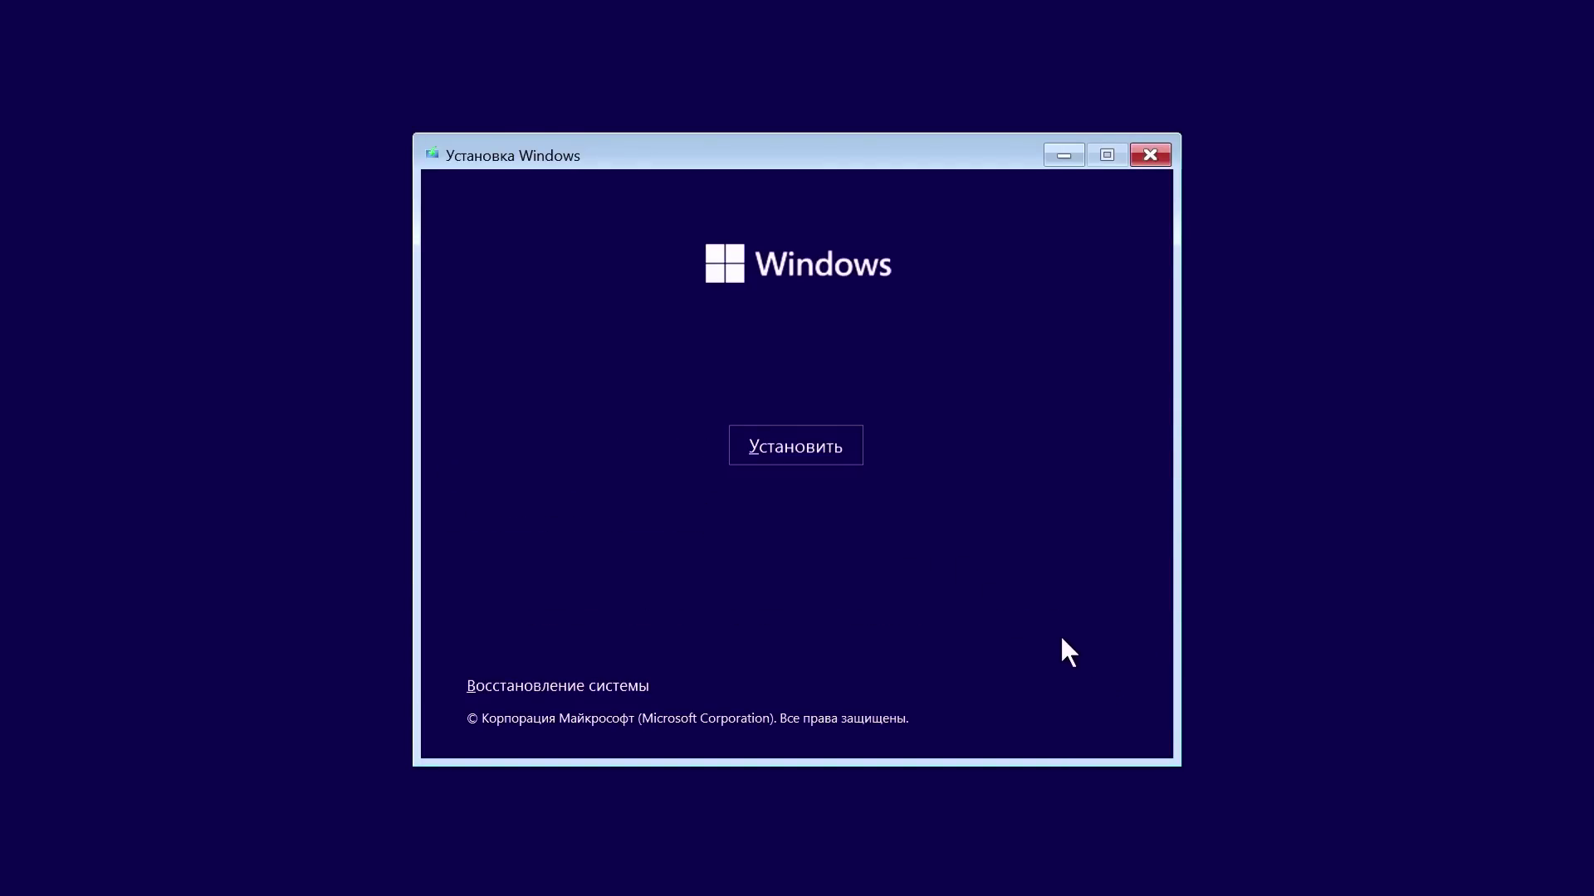
click(801, 443)
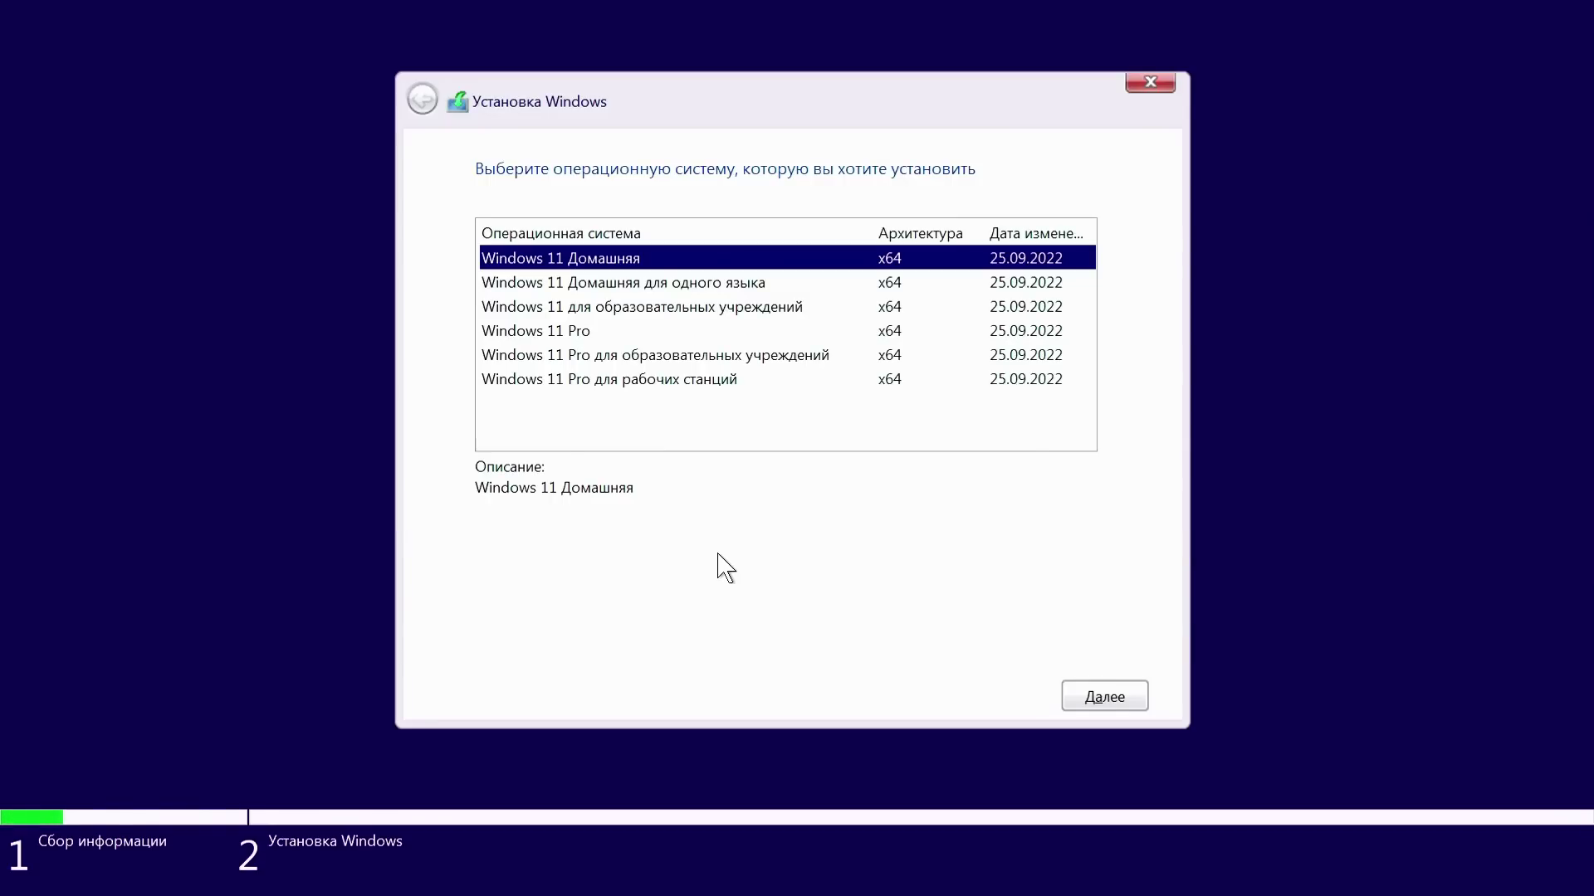
Step: Choose Windows 11 Pro as the operating system edition to install
key(Down)
key(Down)
key(Down)
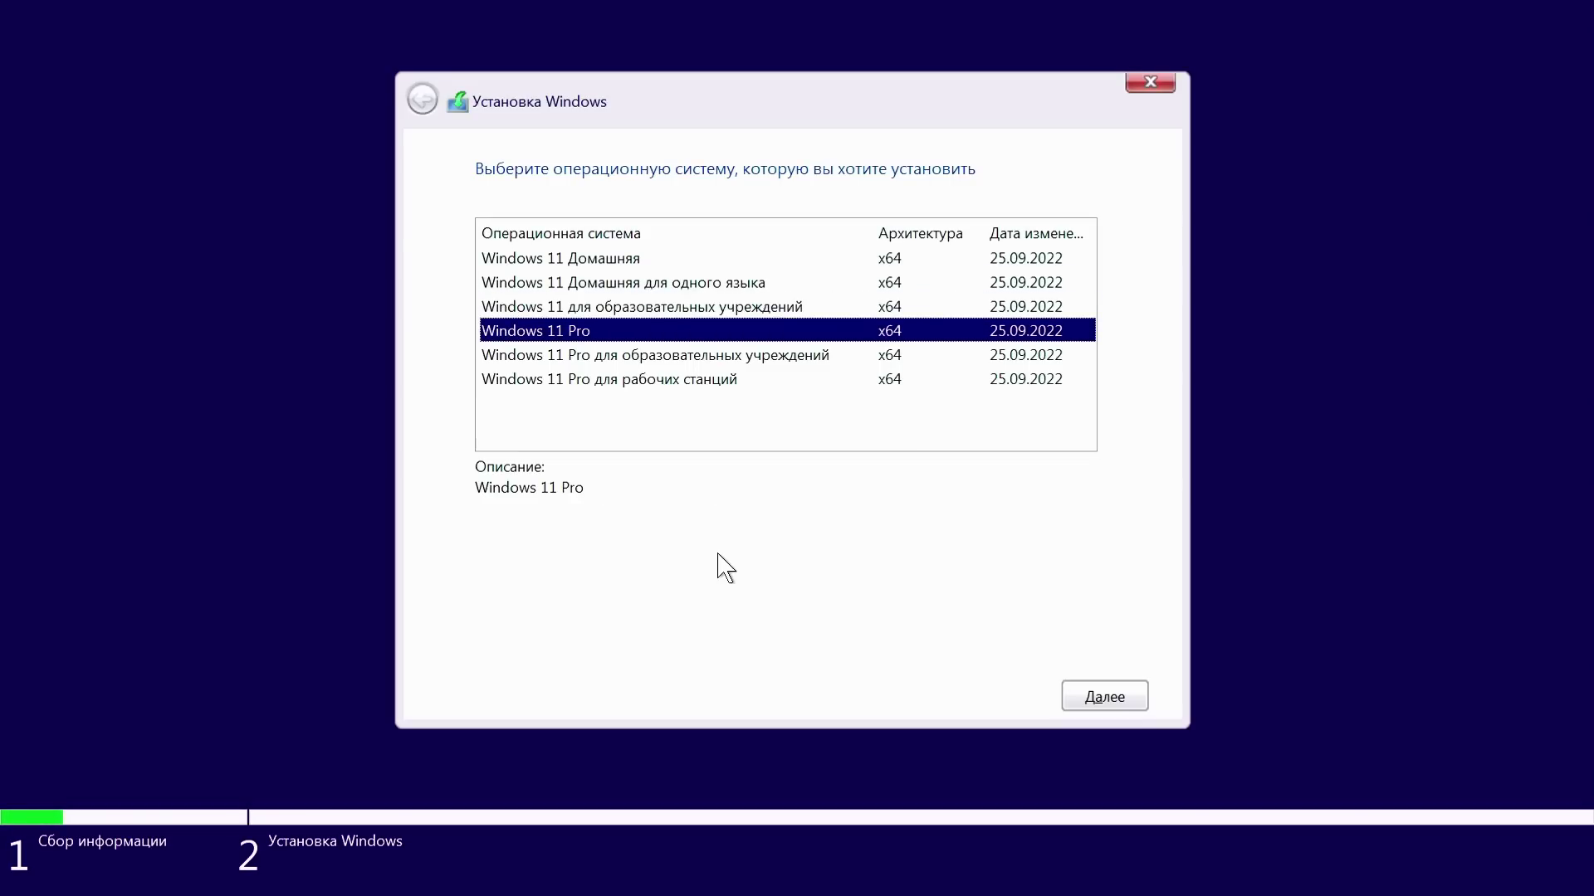
key(Return)
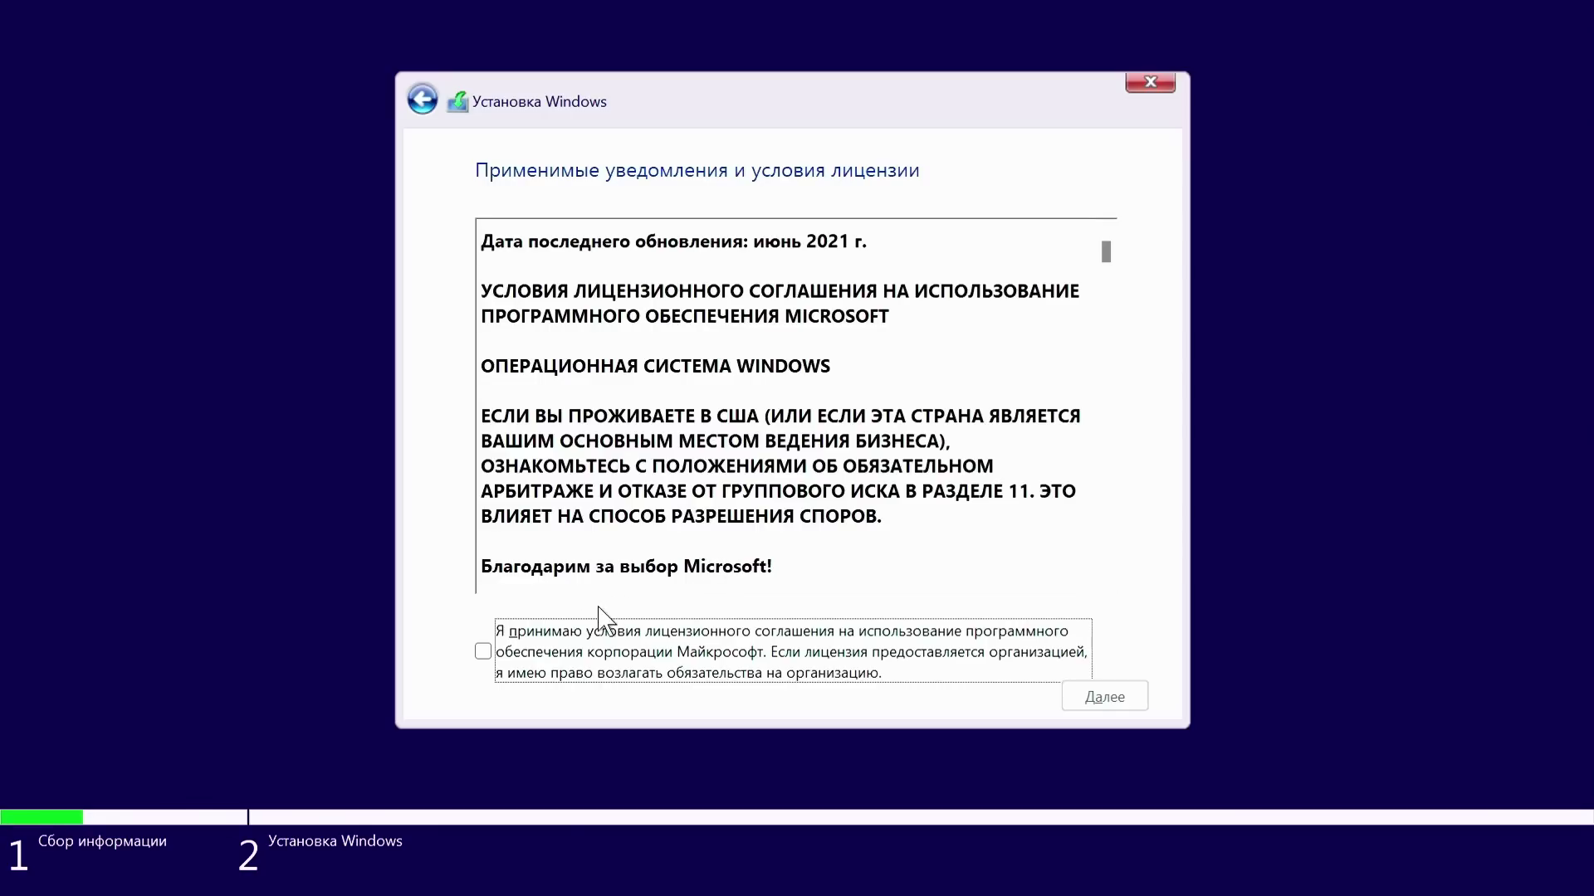
Step: Accept the license terms and choose the custom installation type (Выборочная: только установка Windows)
click(501, 661)
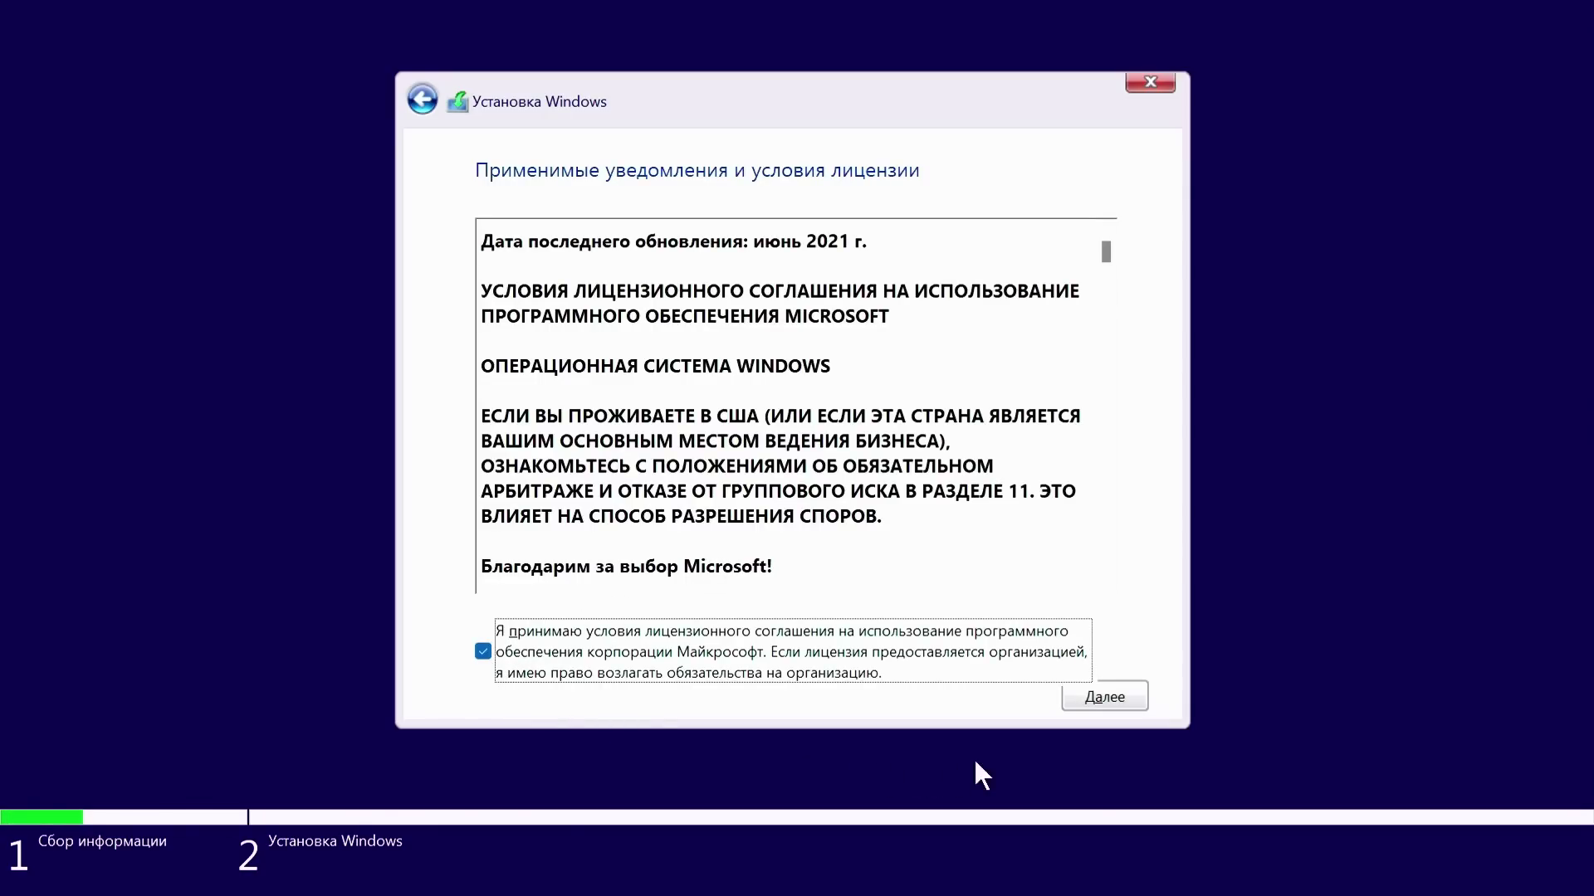
click(1103, 704)
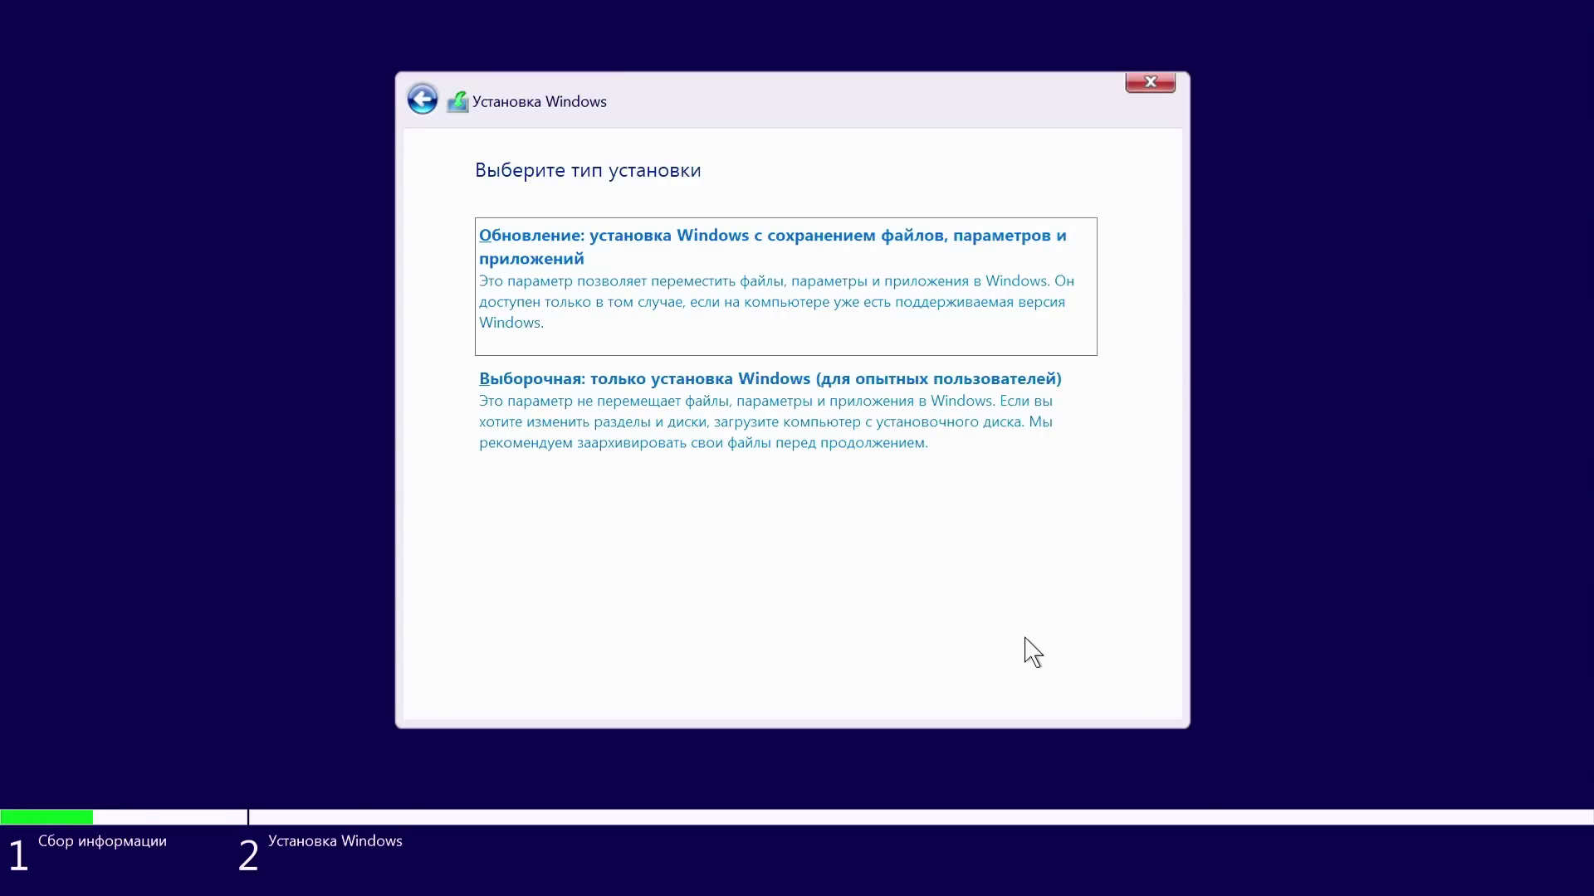
click(770, 424)
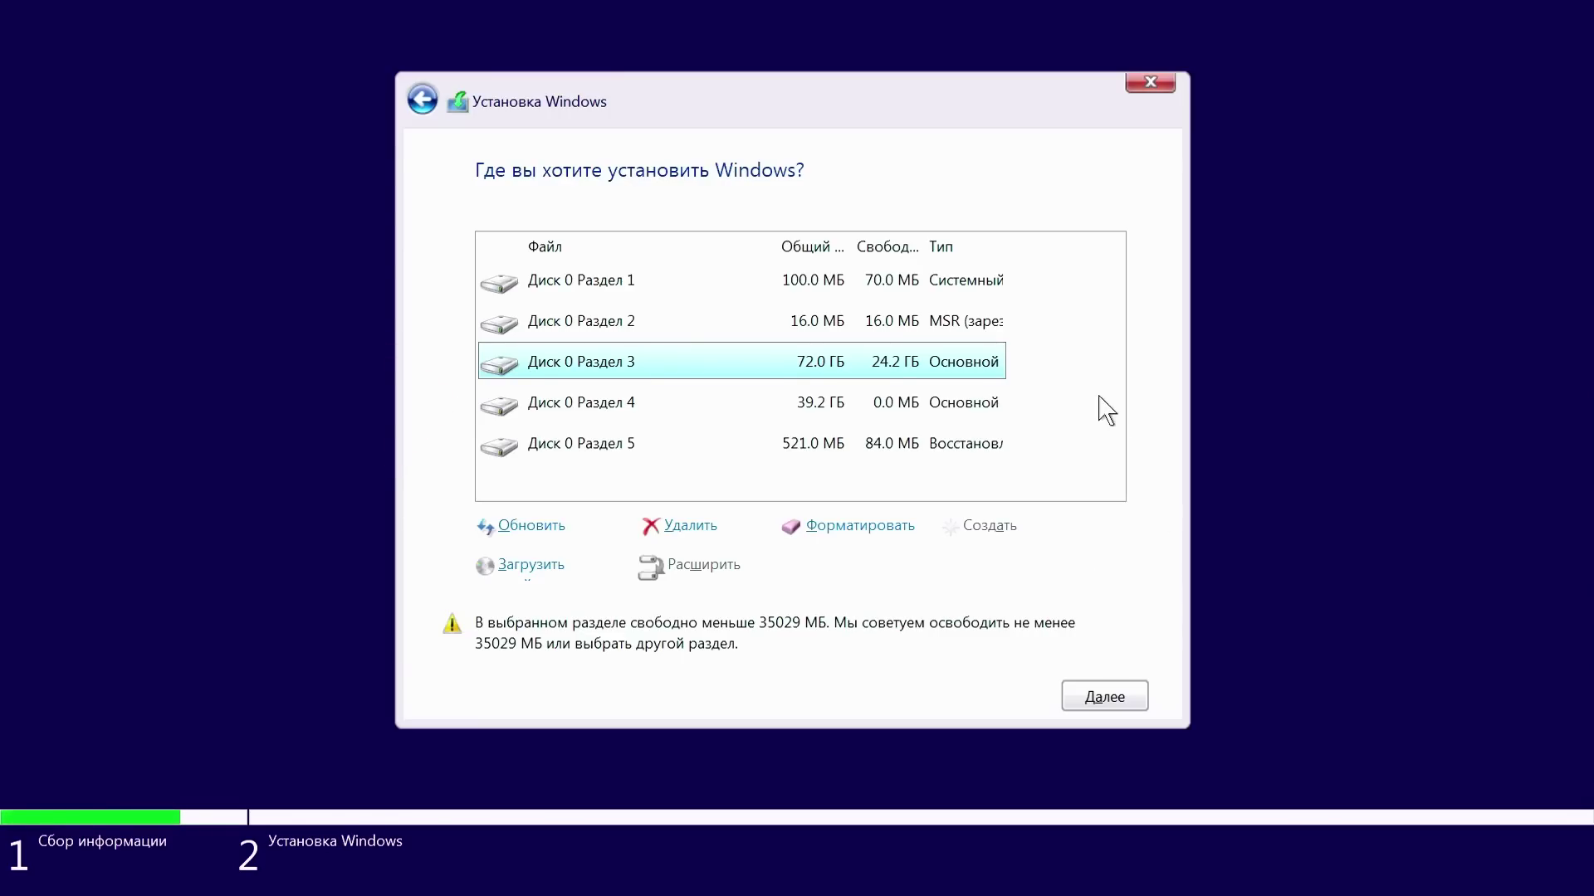
Step: Delete the 100 MB system partition and the 16 MB MSR partition on disk 0
click(689, 280)
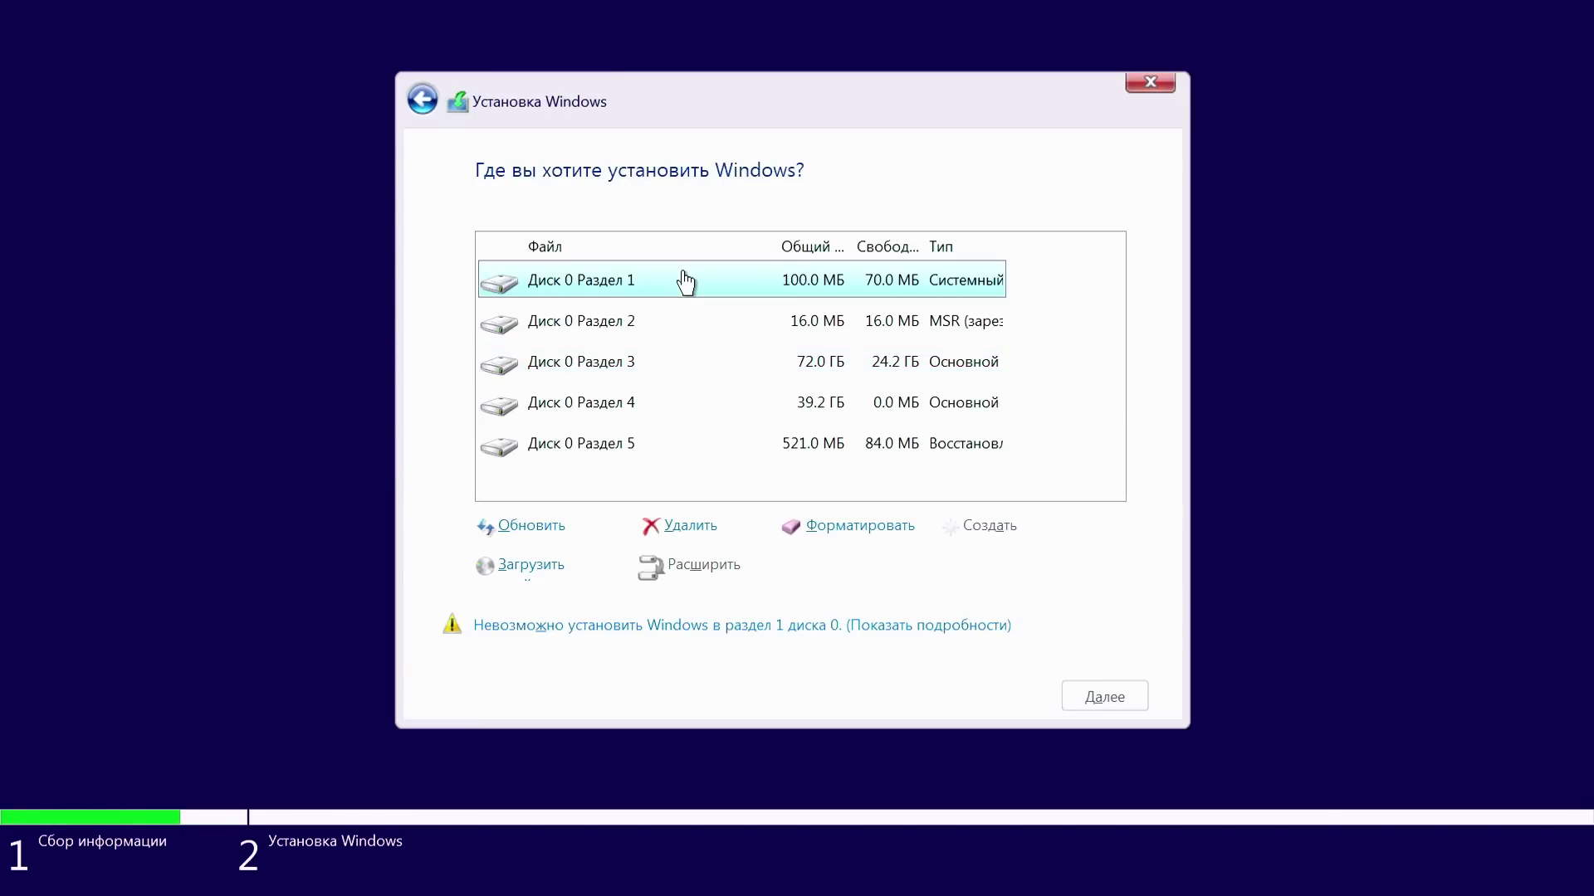
click(702, 523)
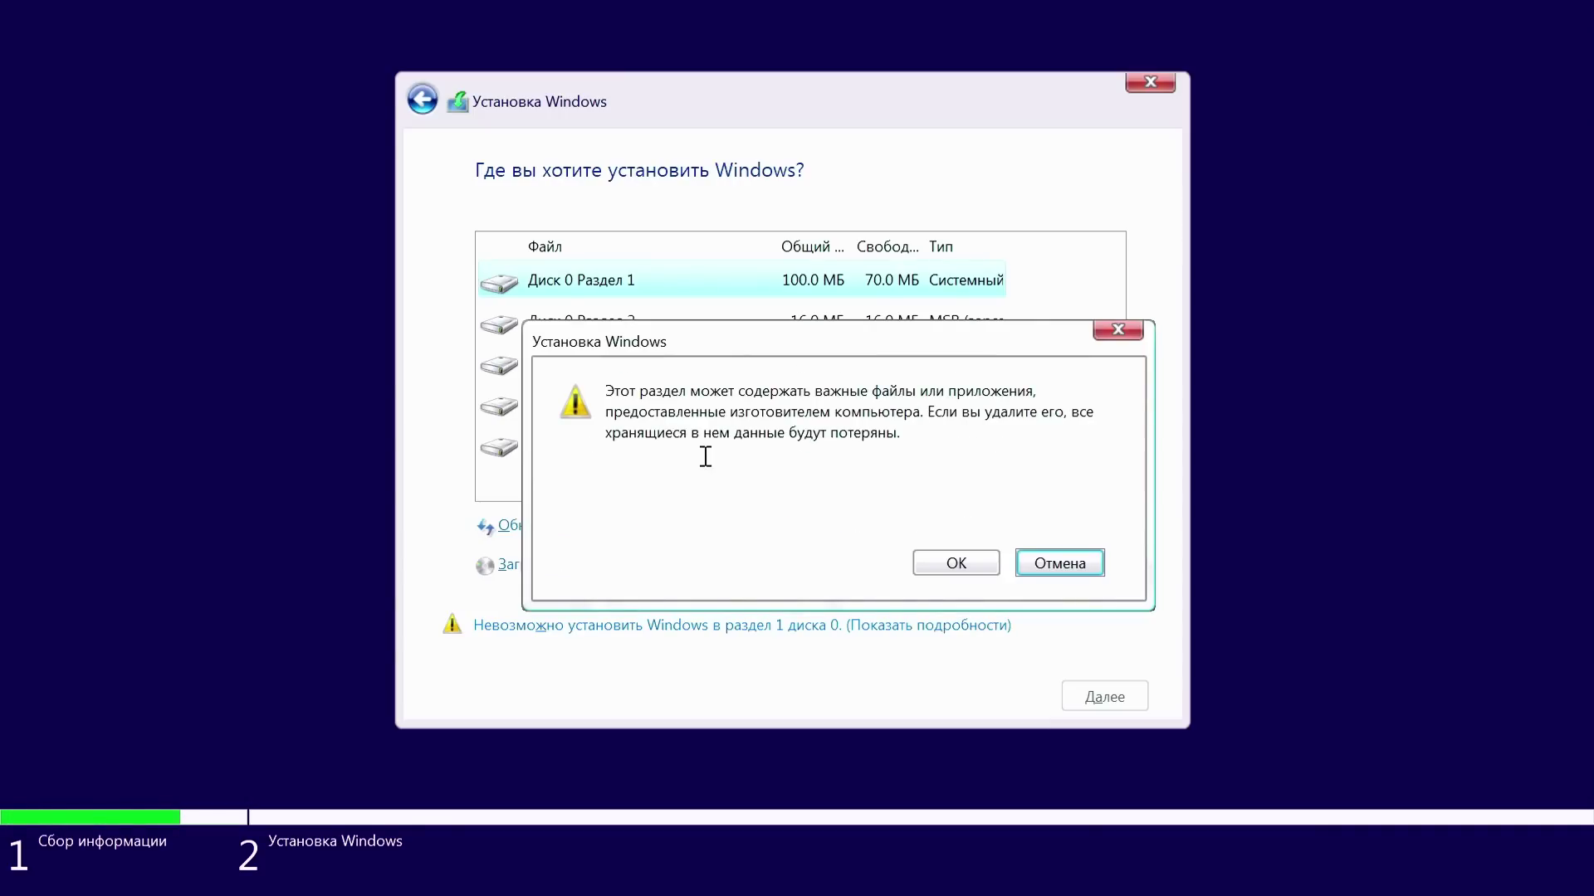
click(952, 568)
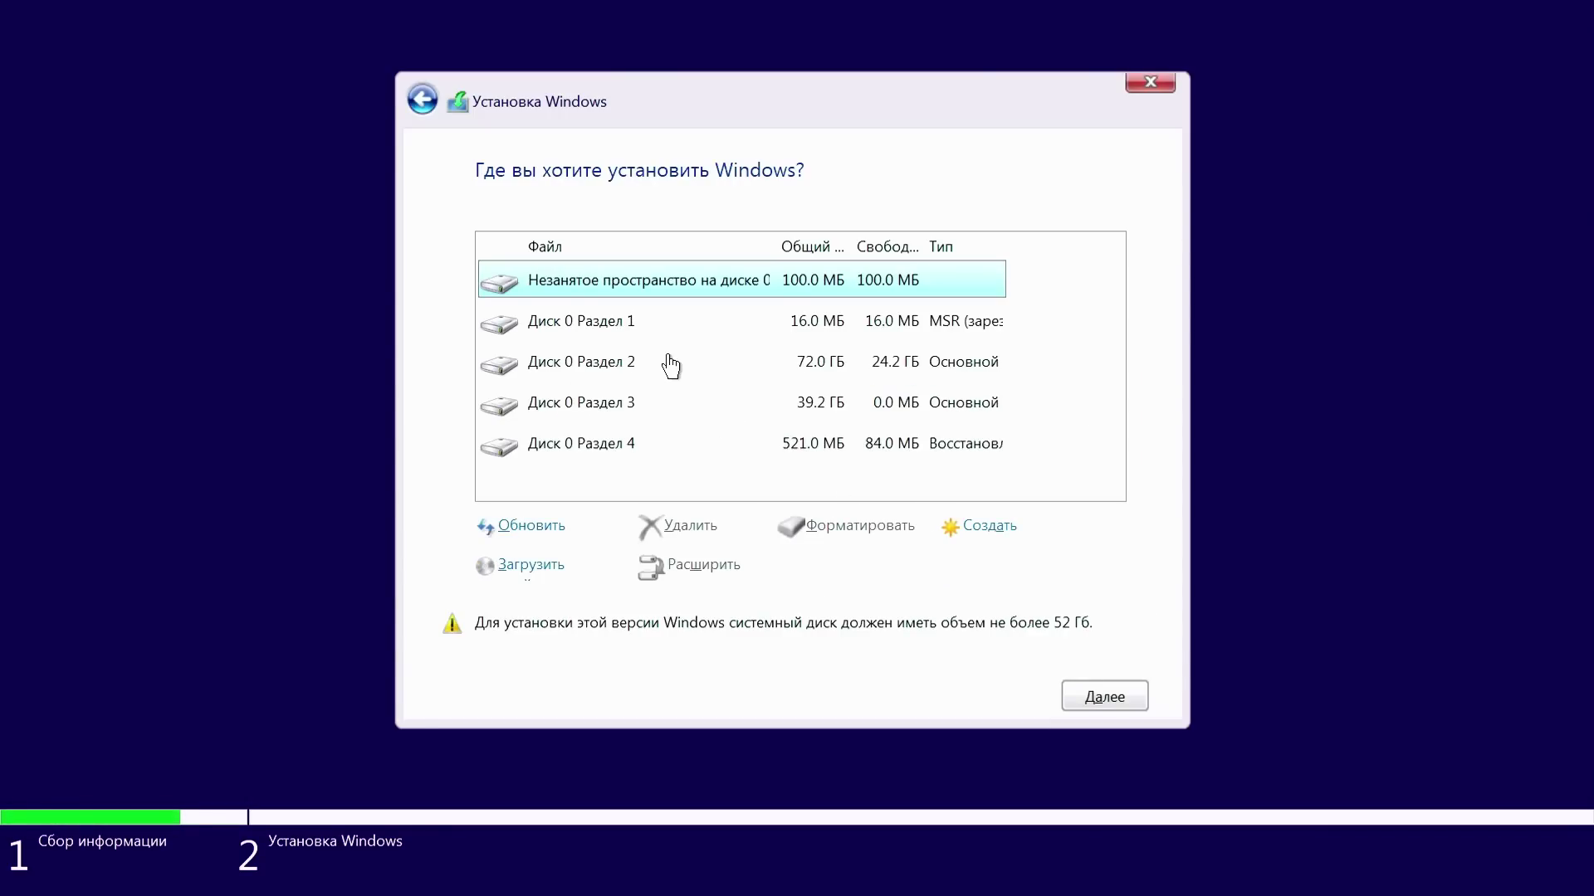
click(637, 332)
click(678, 525)
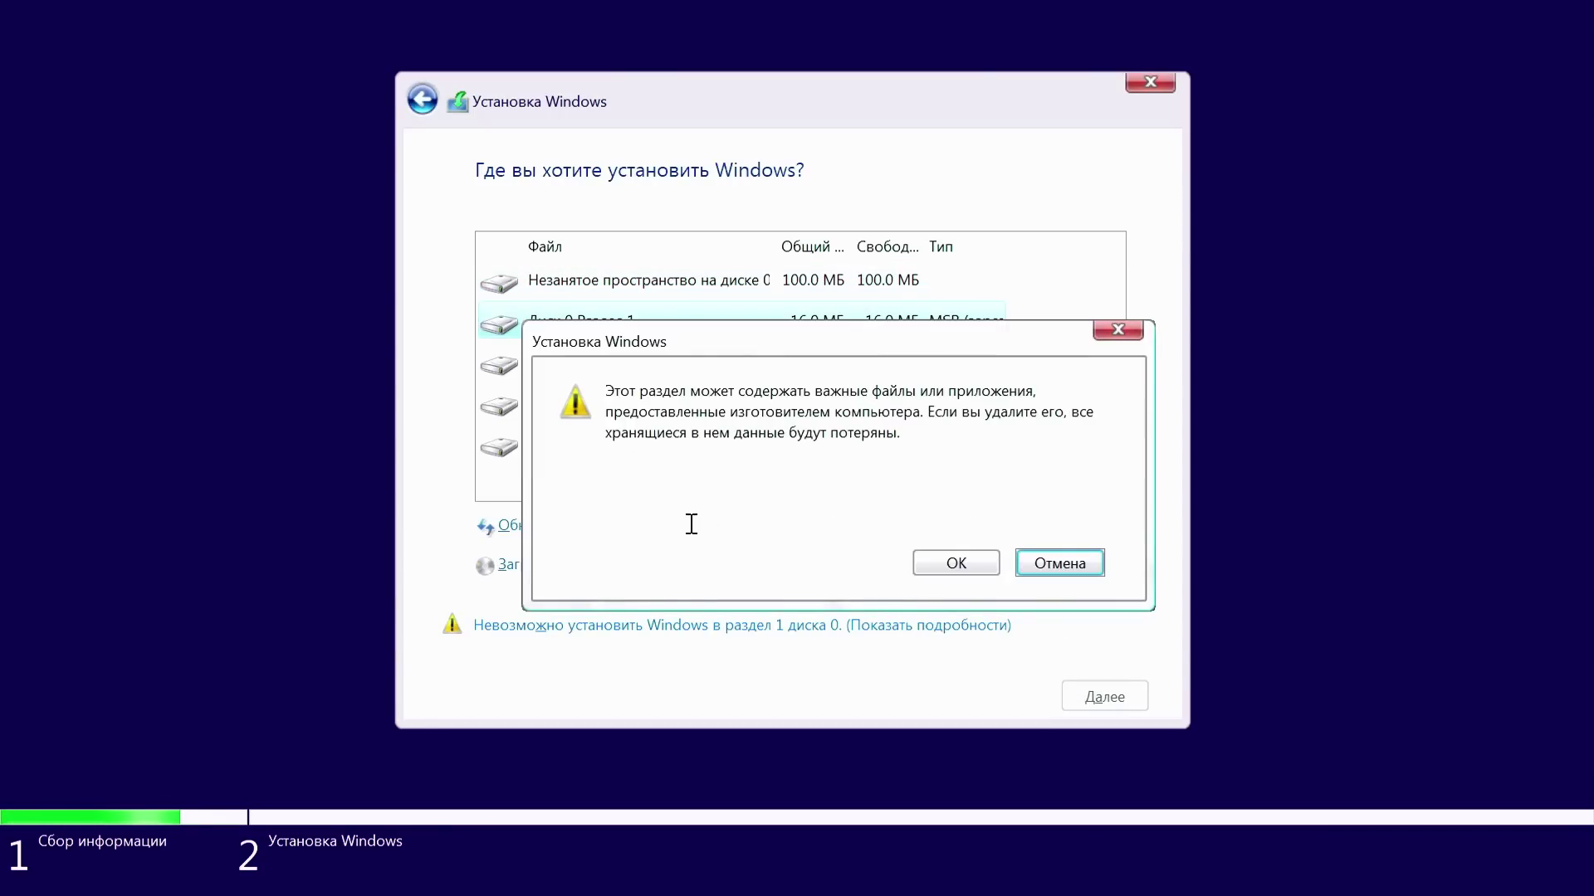
click(939, 572)
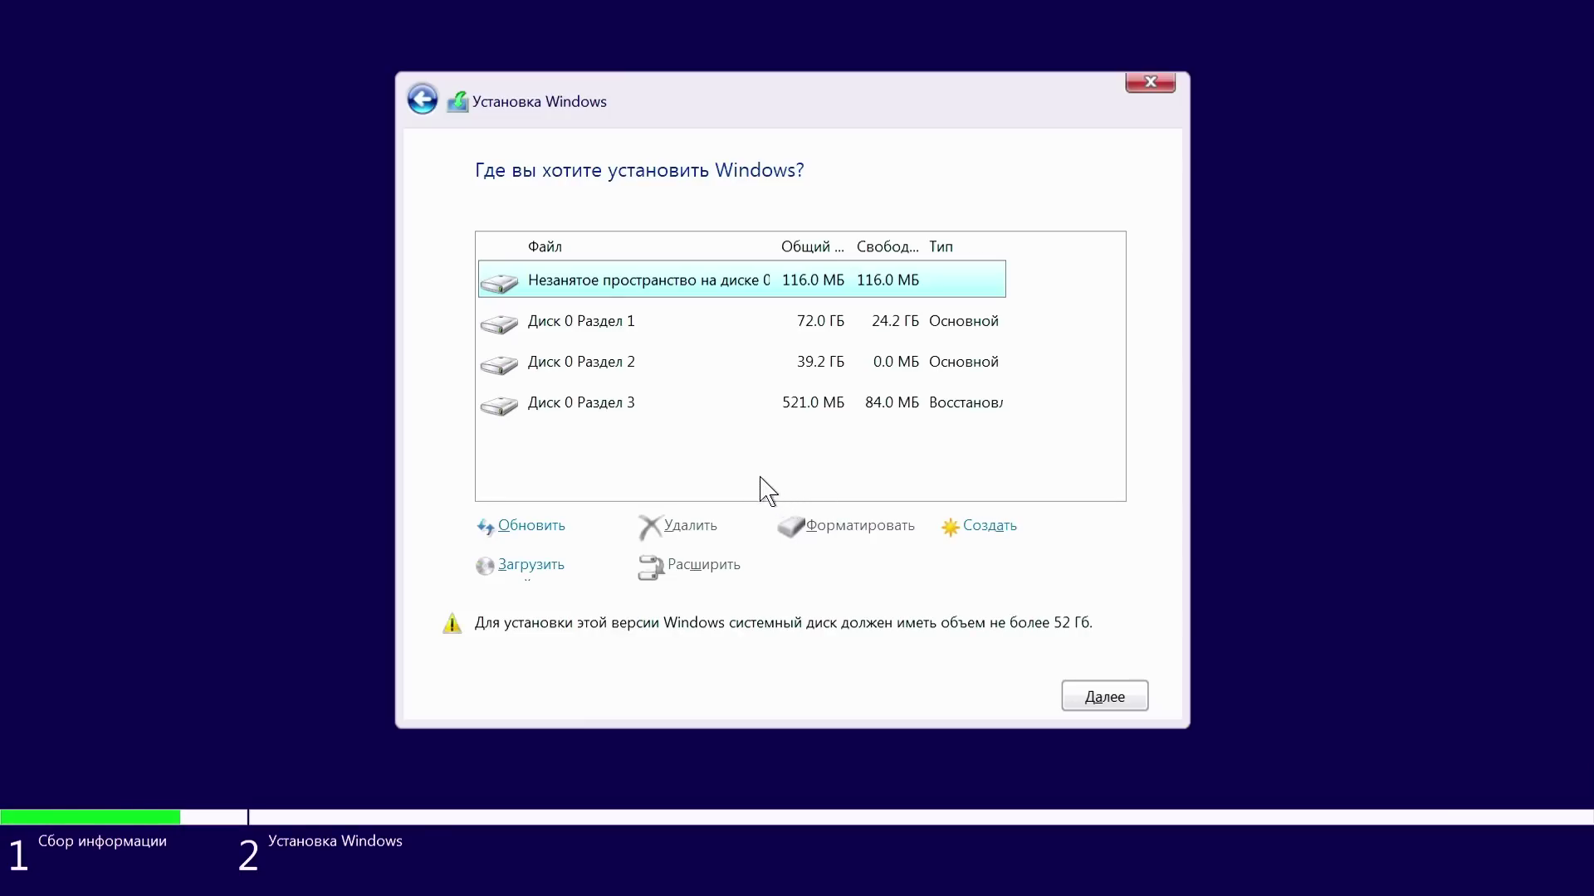
Step: Delete the 72.0 GB and 39.2 GB primary partitions on disk 0
click(644, 335)
click(688, 529)
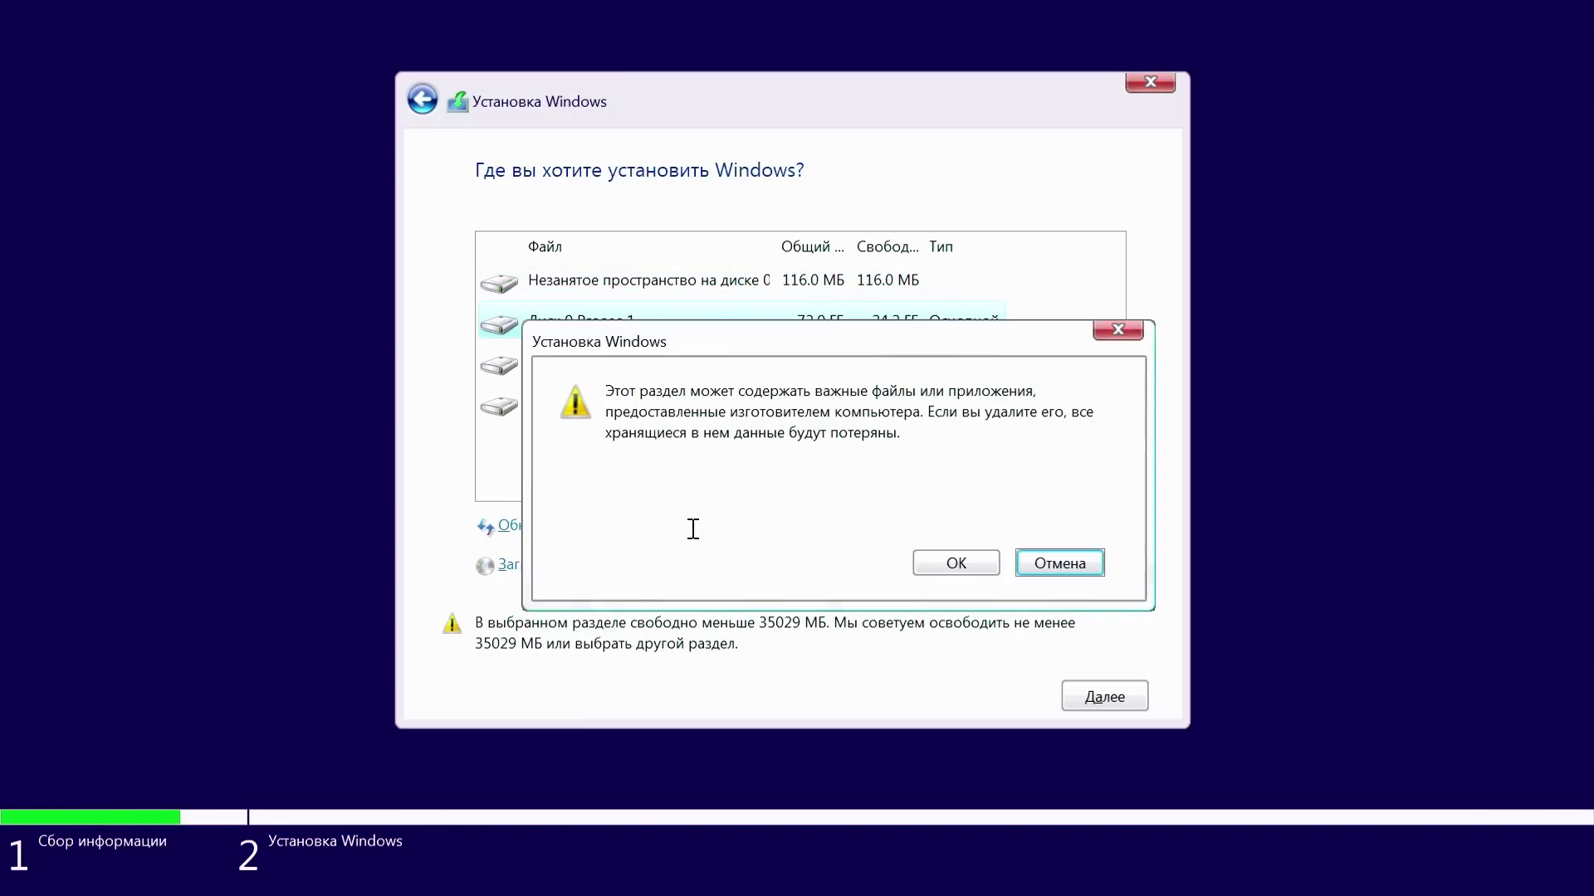
click(952, 563)
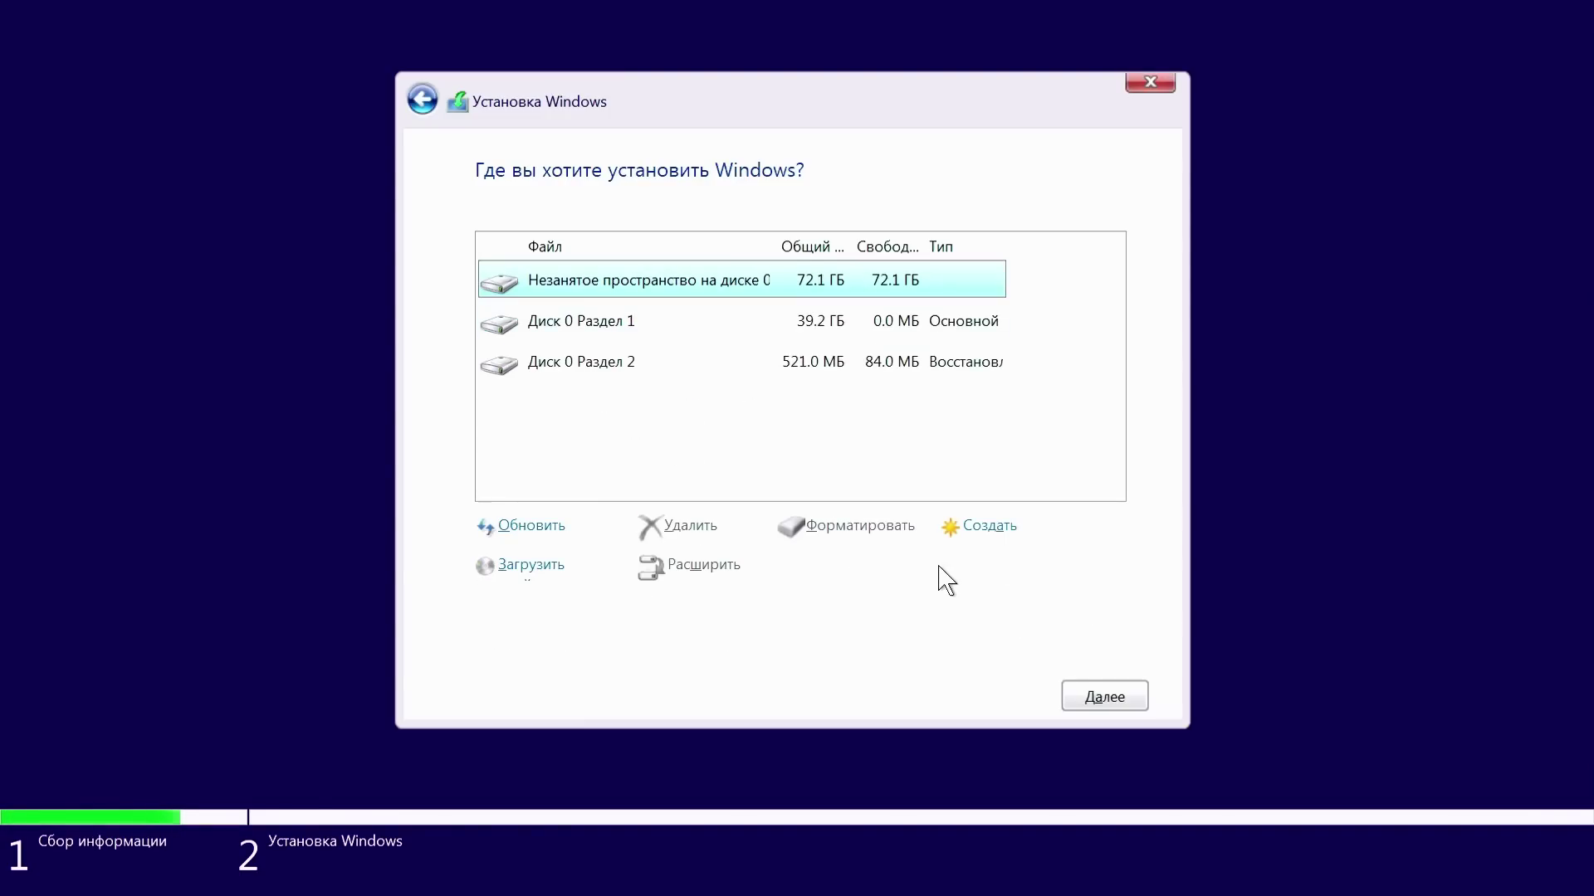
click(607, 322)
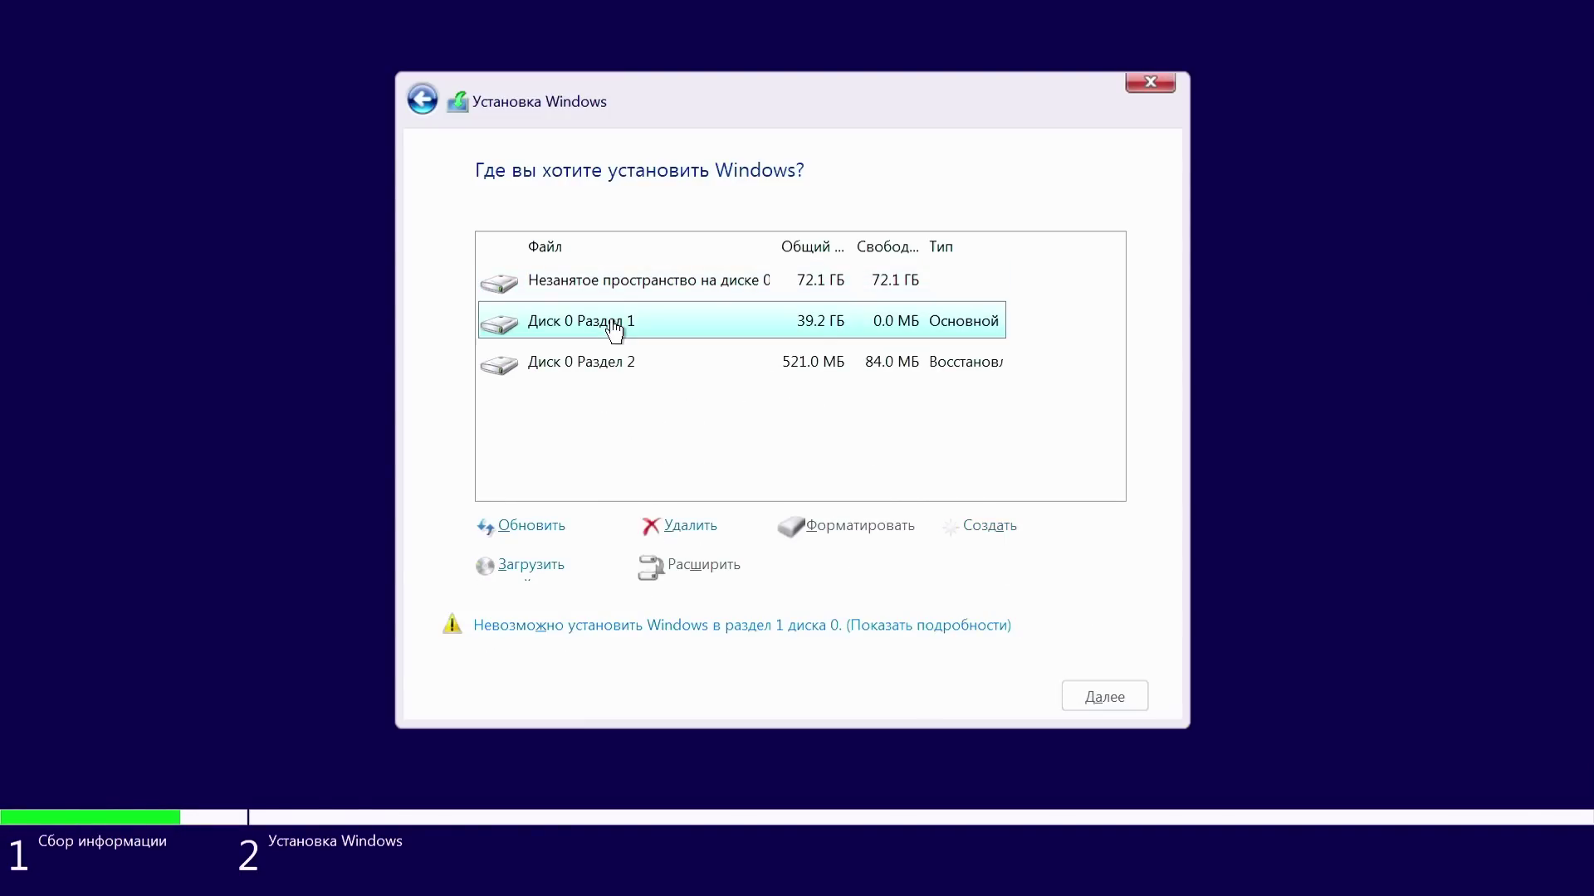
click(694, 525)
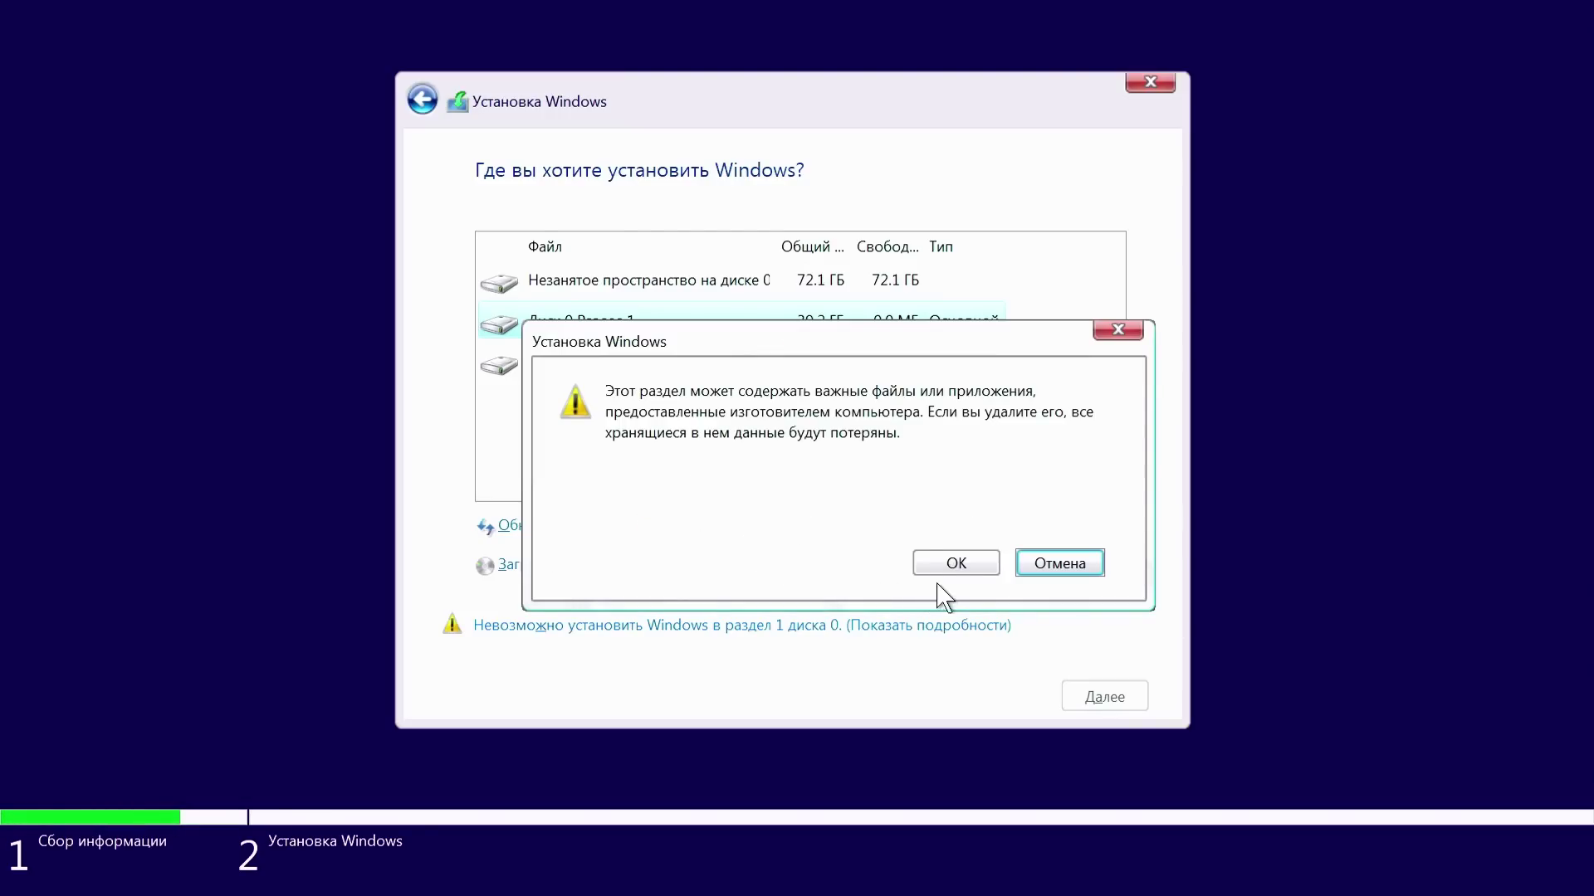
click(960, 565)
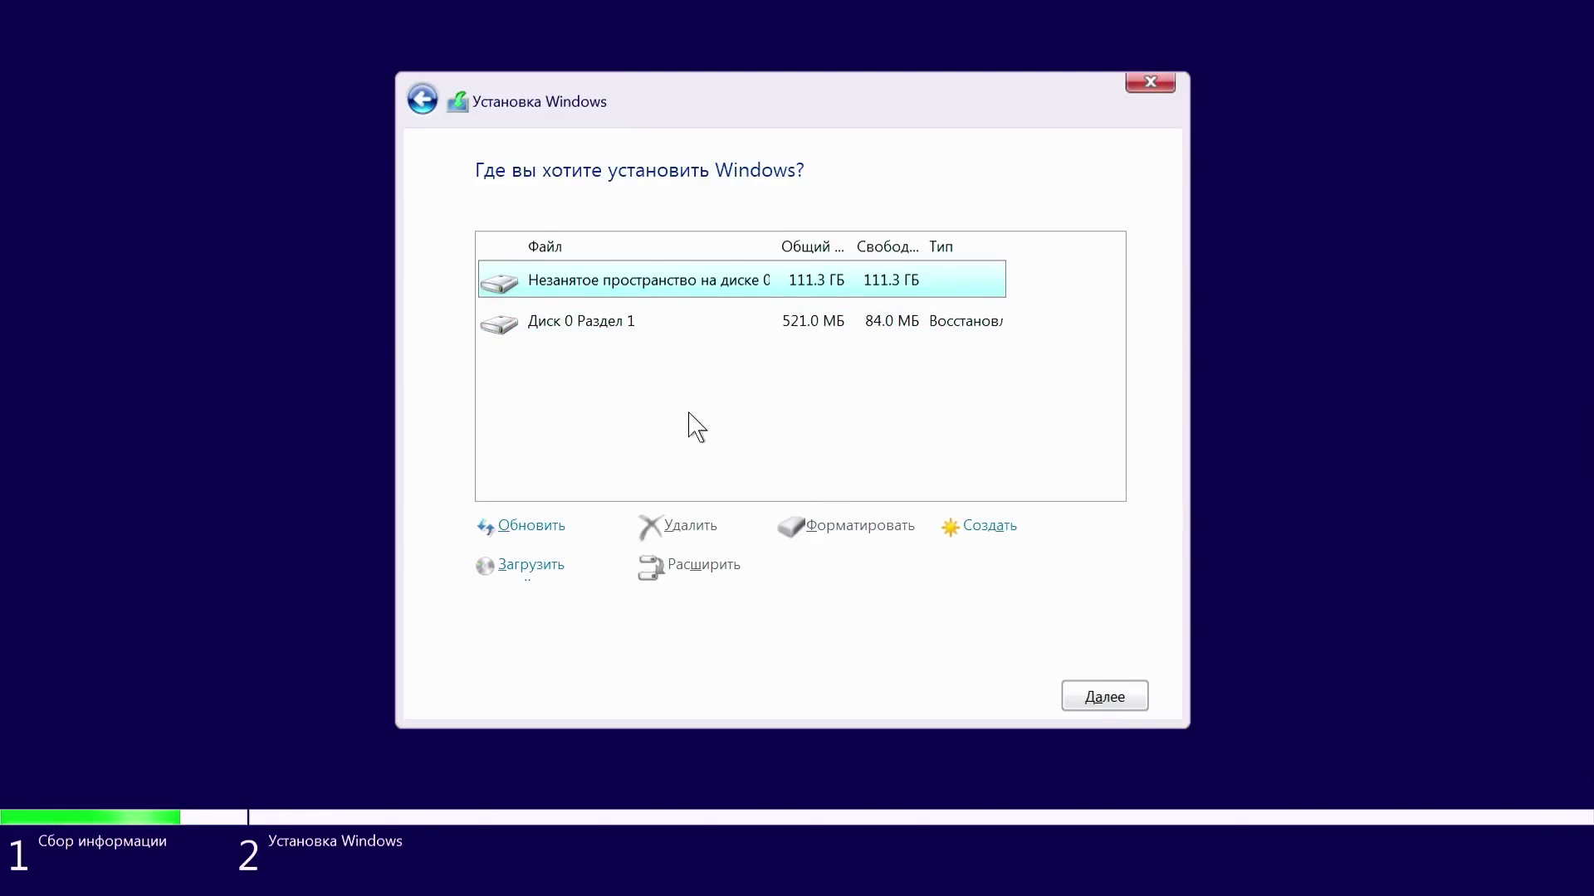
Step: Delete the 521 MB recovery partition and start installing Windows on the unallocated space of disk 0
click(619, 330)
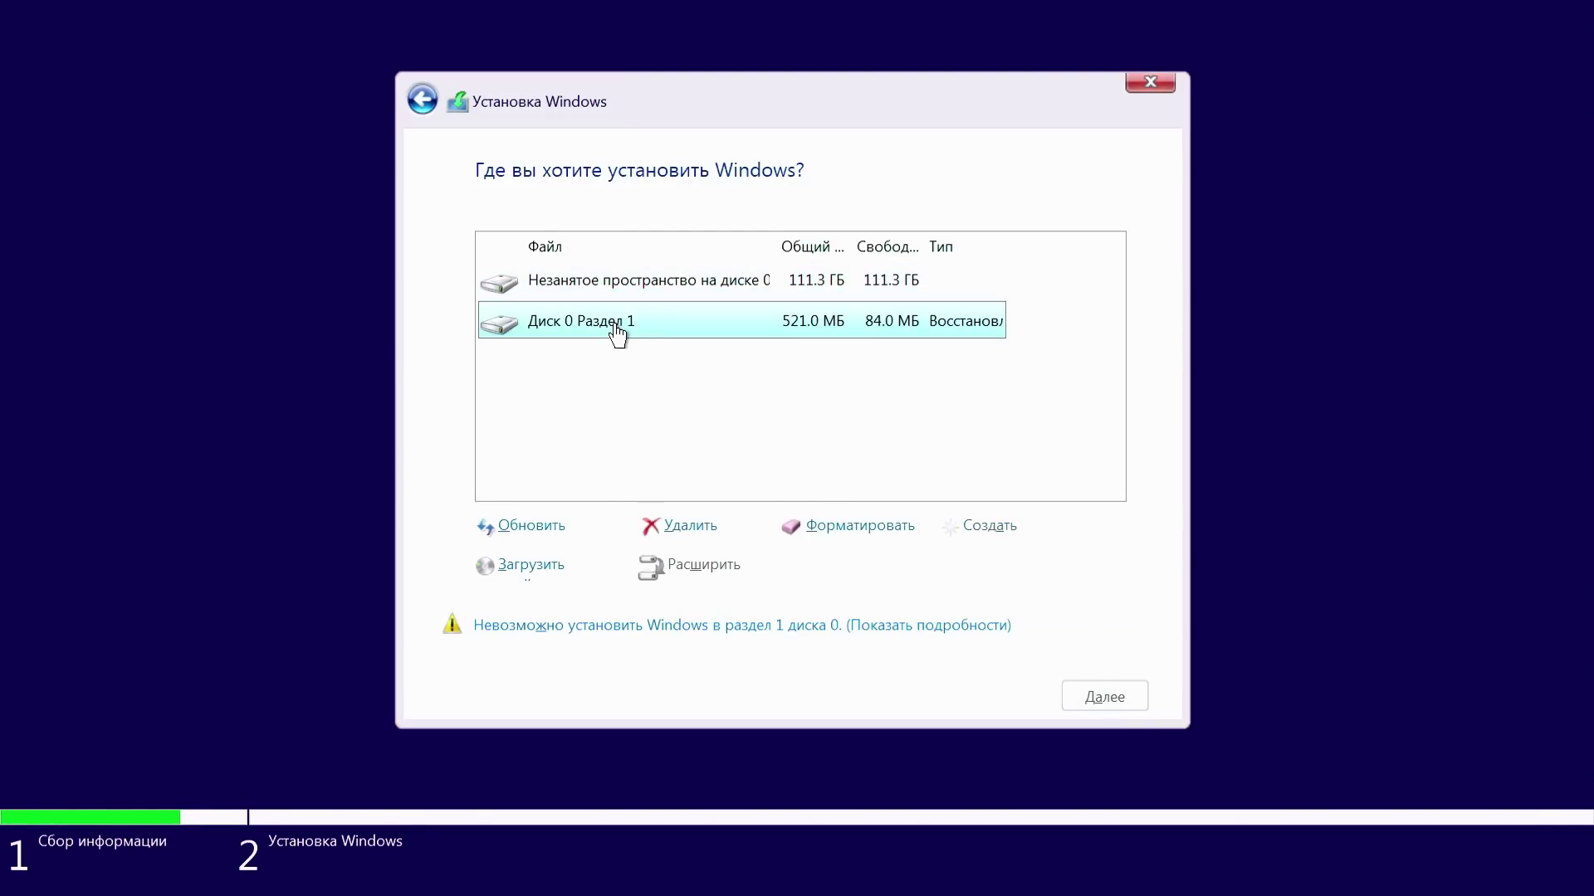
click(679, 526)
click(955, 565)
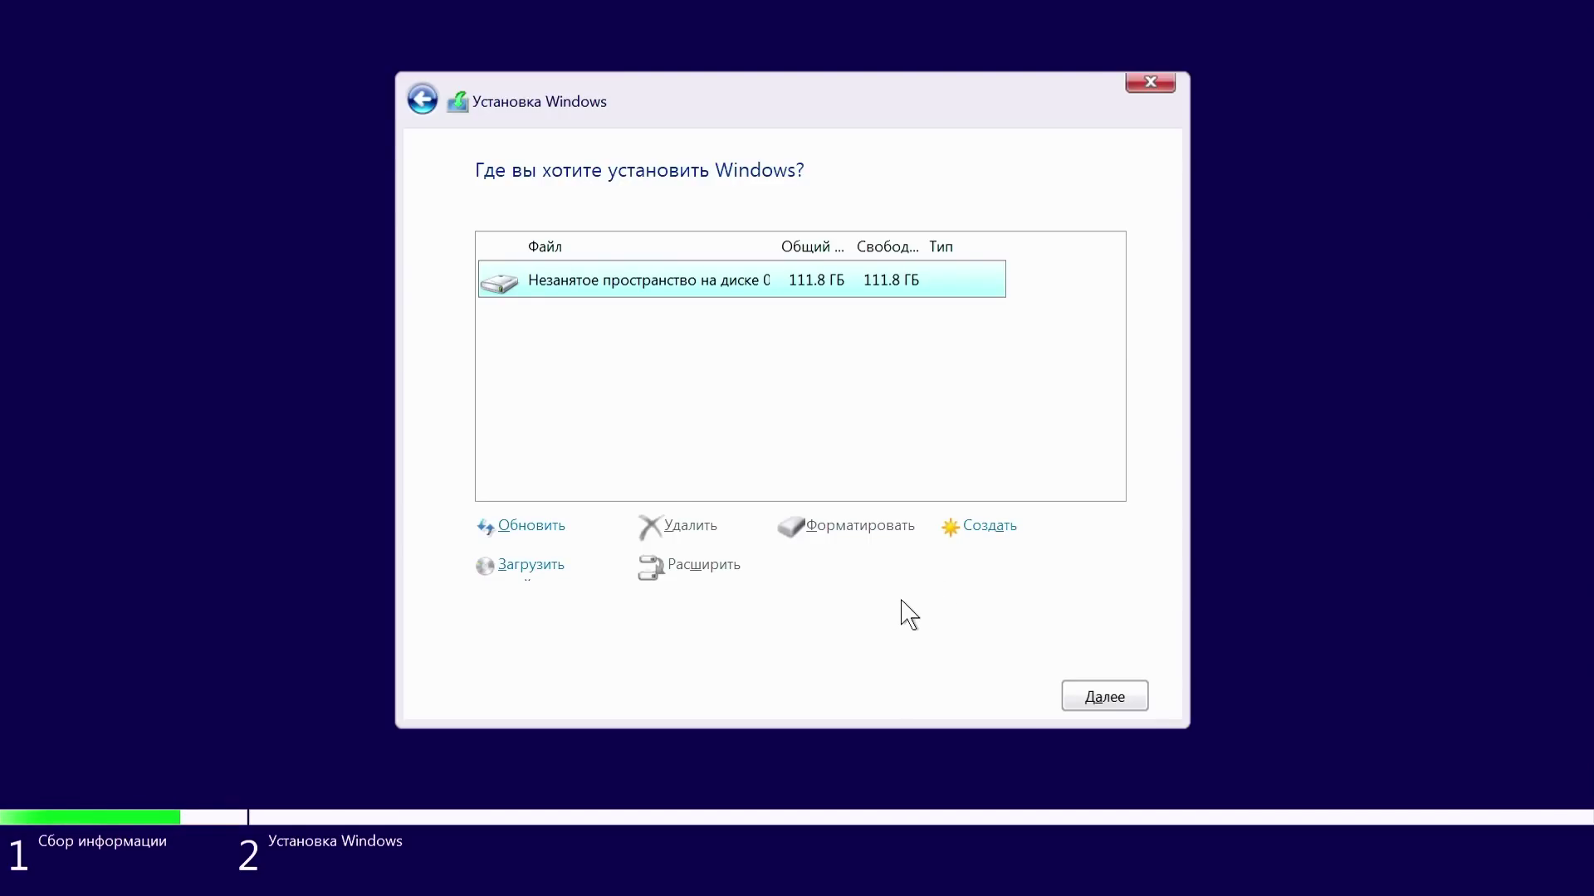
click(1106, 701)
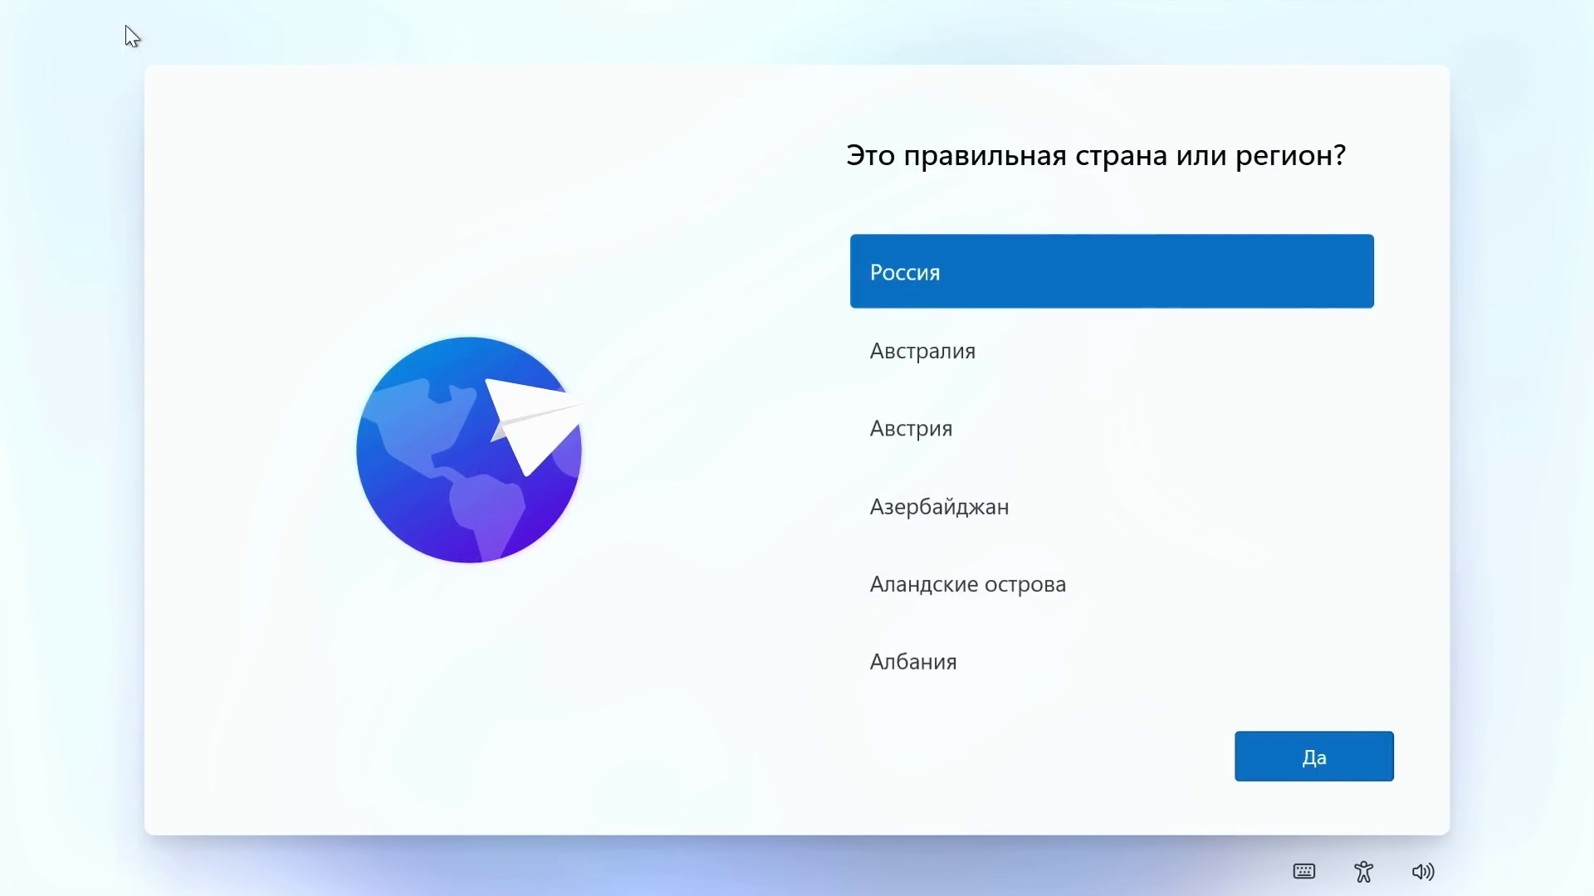
Step: Confirm Россия as the region and Русская as the keyboard layout, and skip adding a second layout
scroll(1128, 431, down, 5)
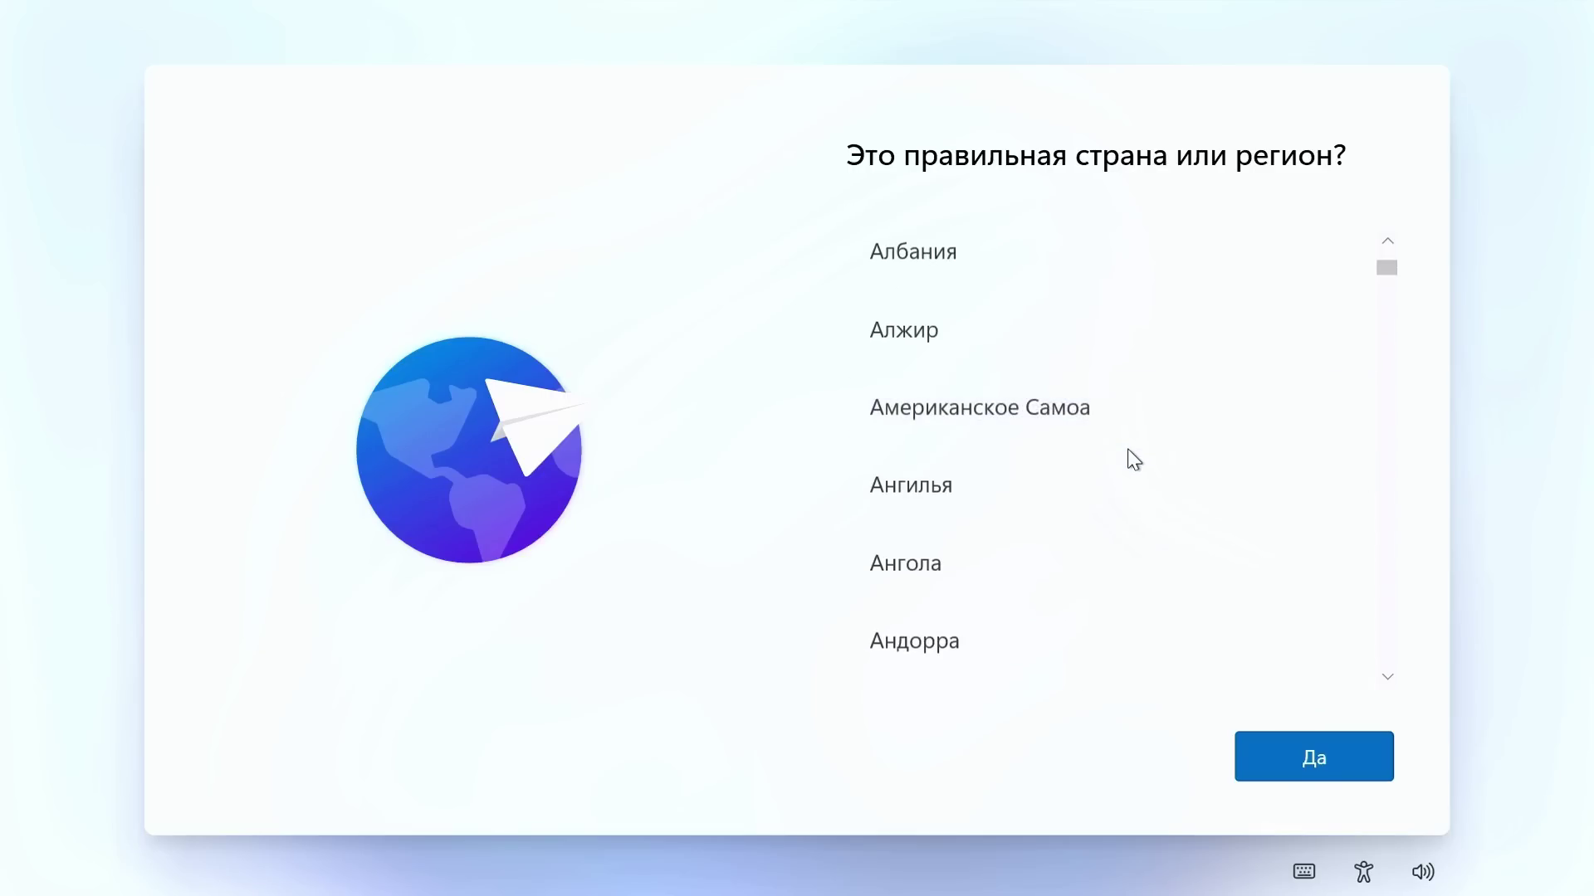
scroll(1131, 456, up, 4)
scroll(1128, 447, up, 1)
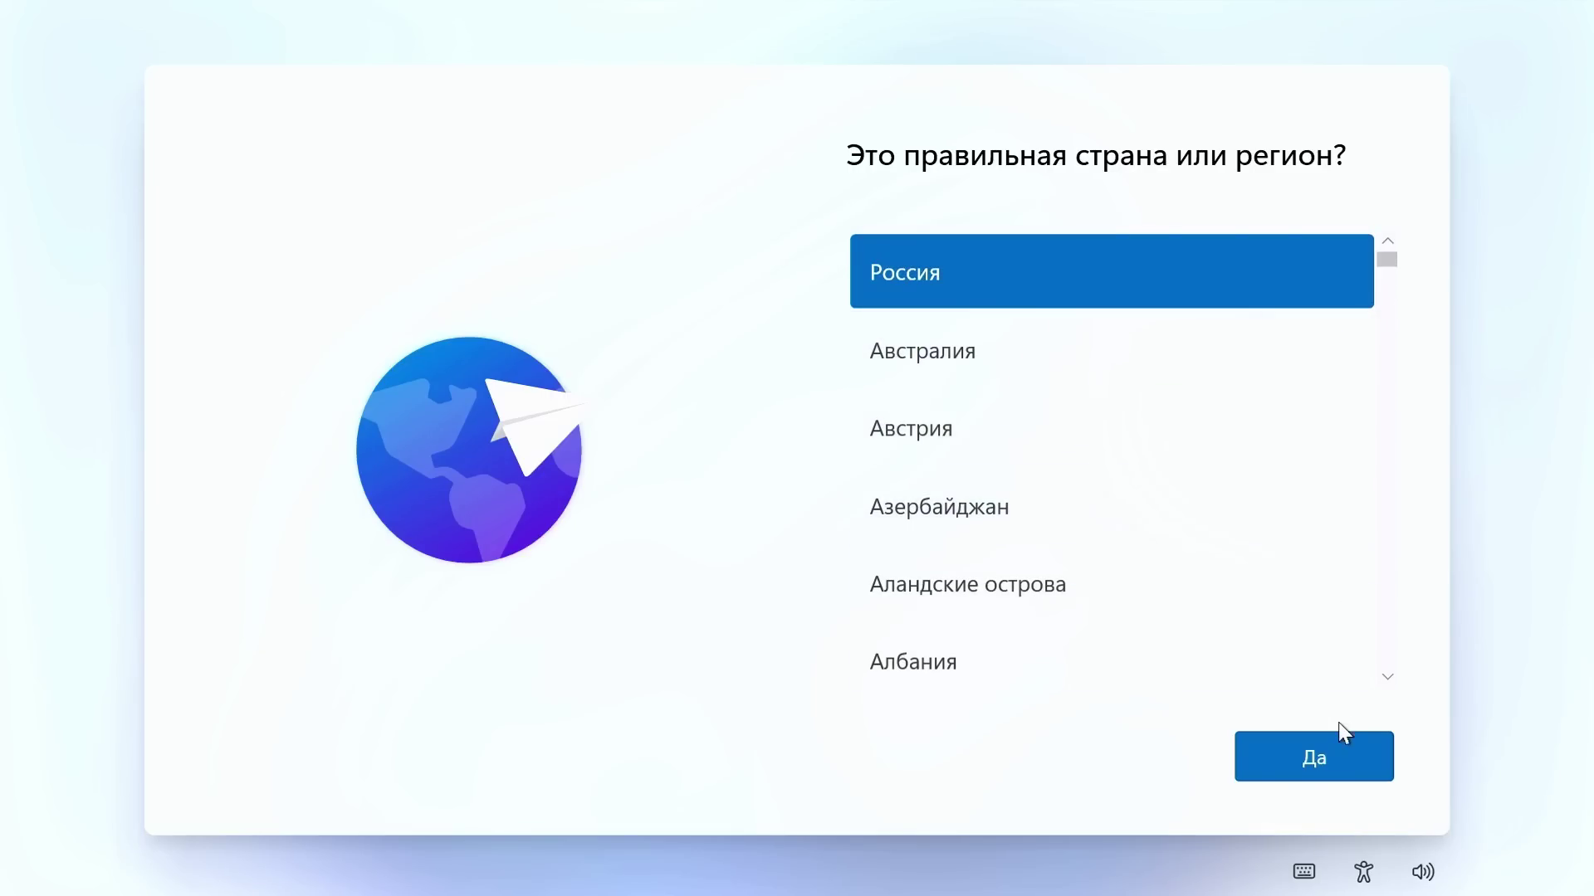
click(1328, 750)
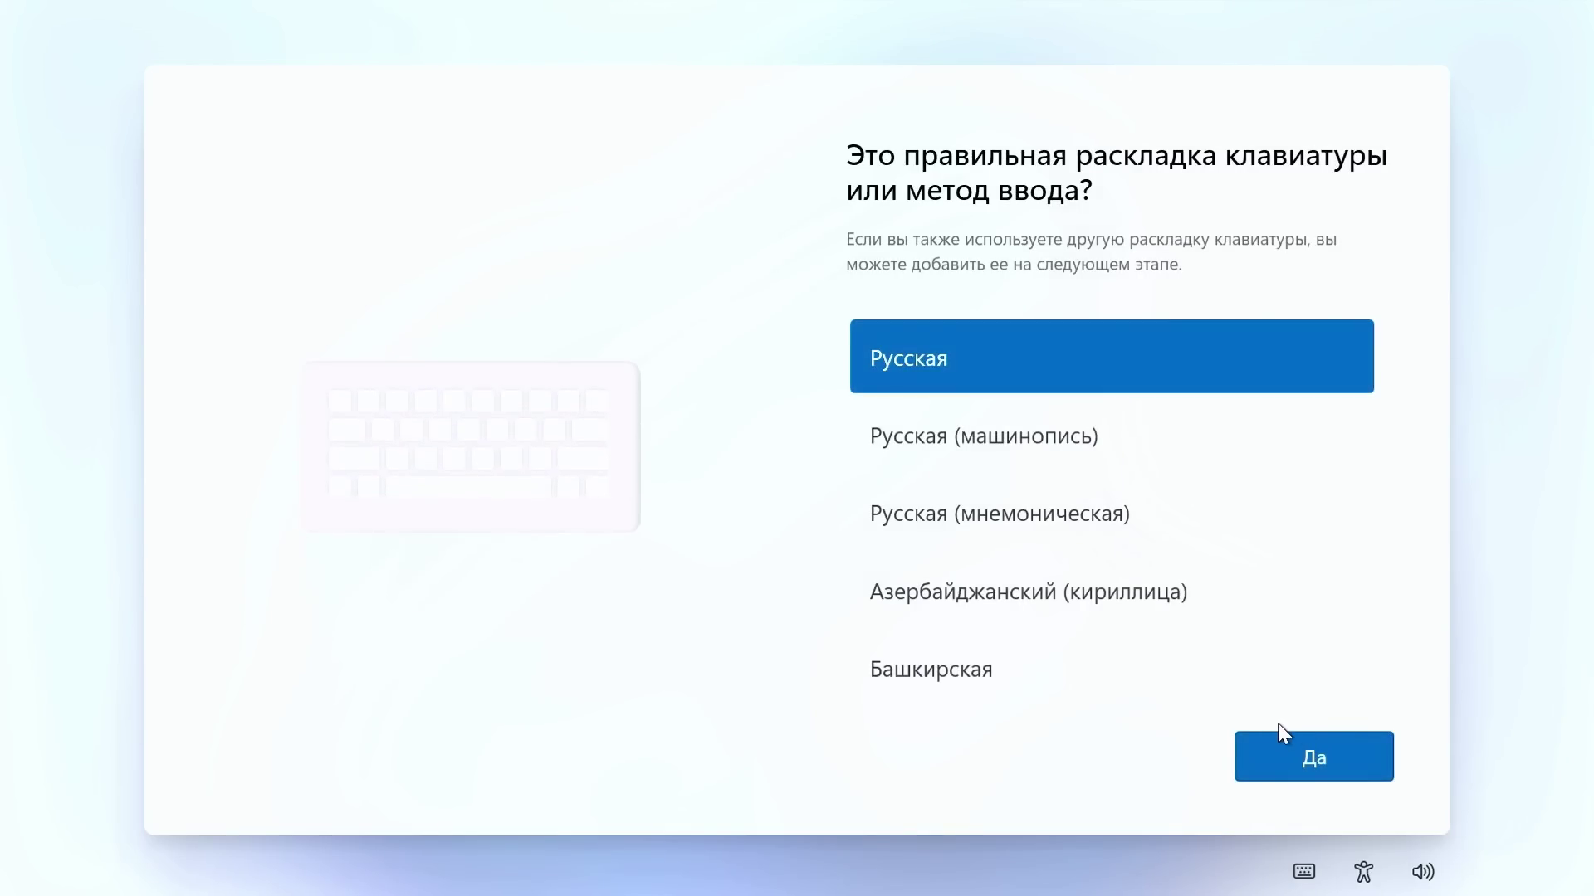
click(1312, 754)
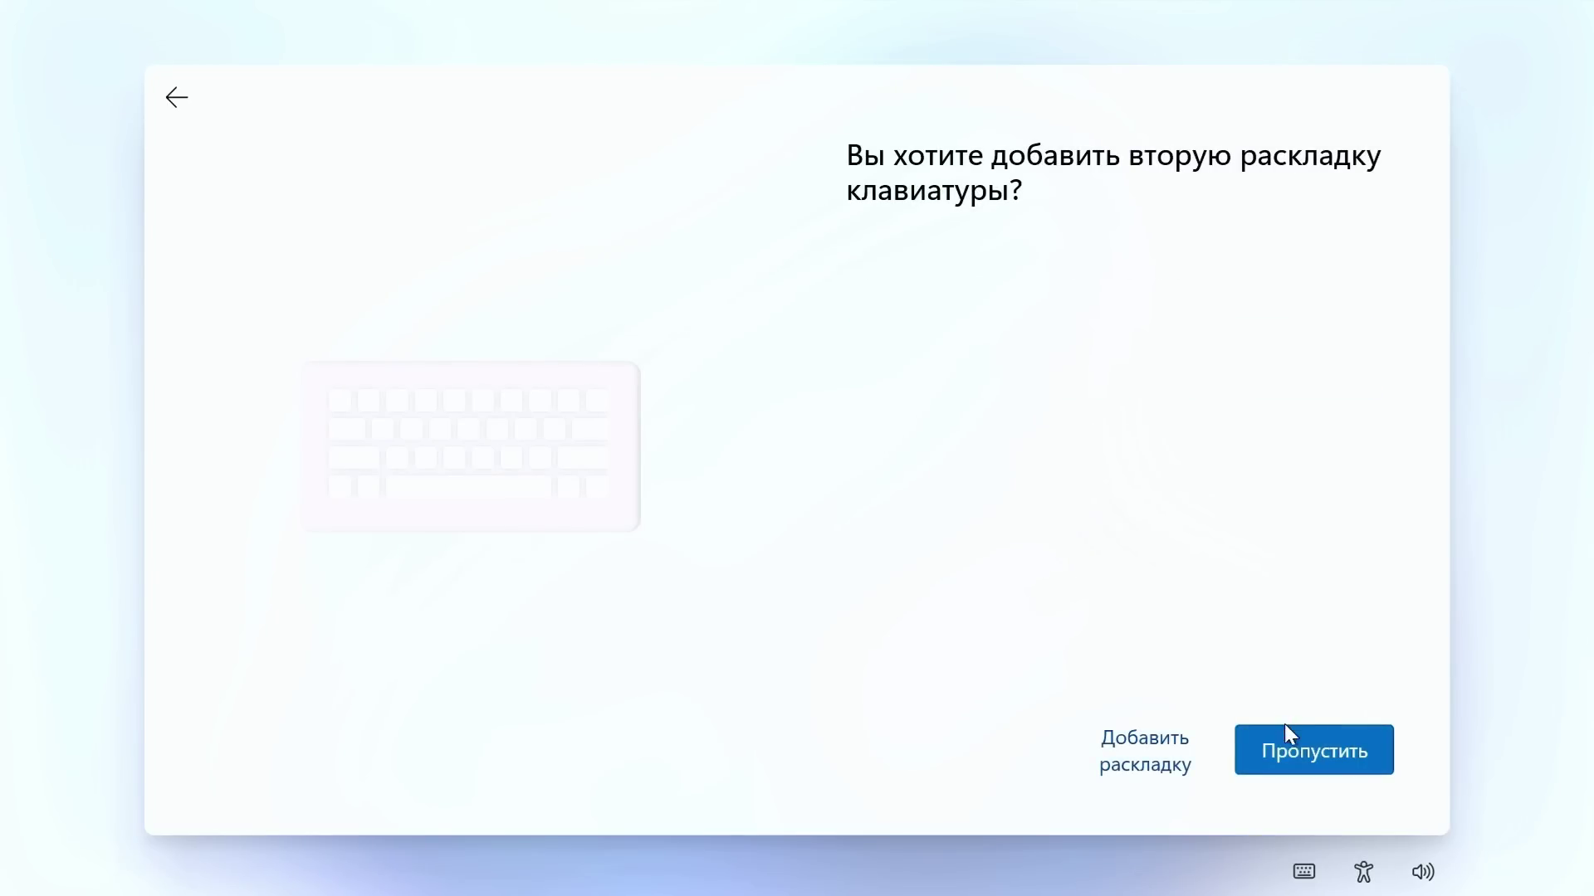
click(1298, 747)
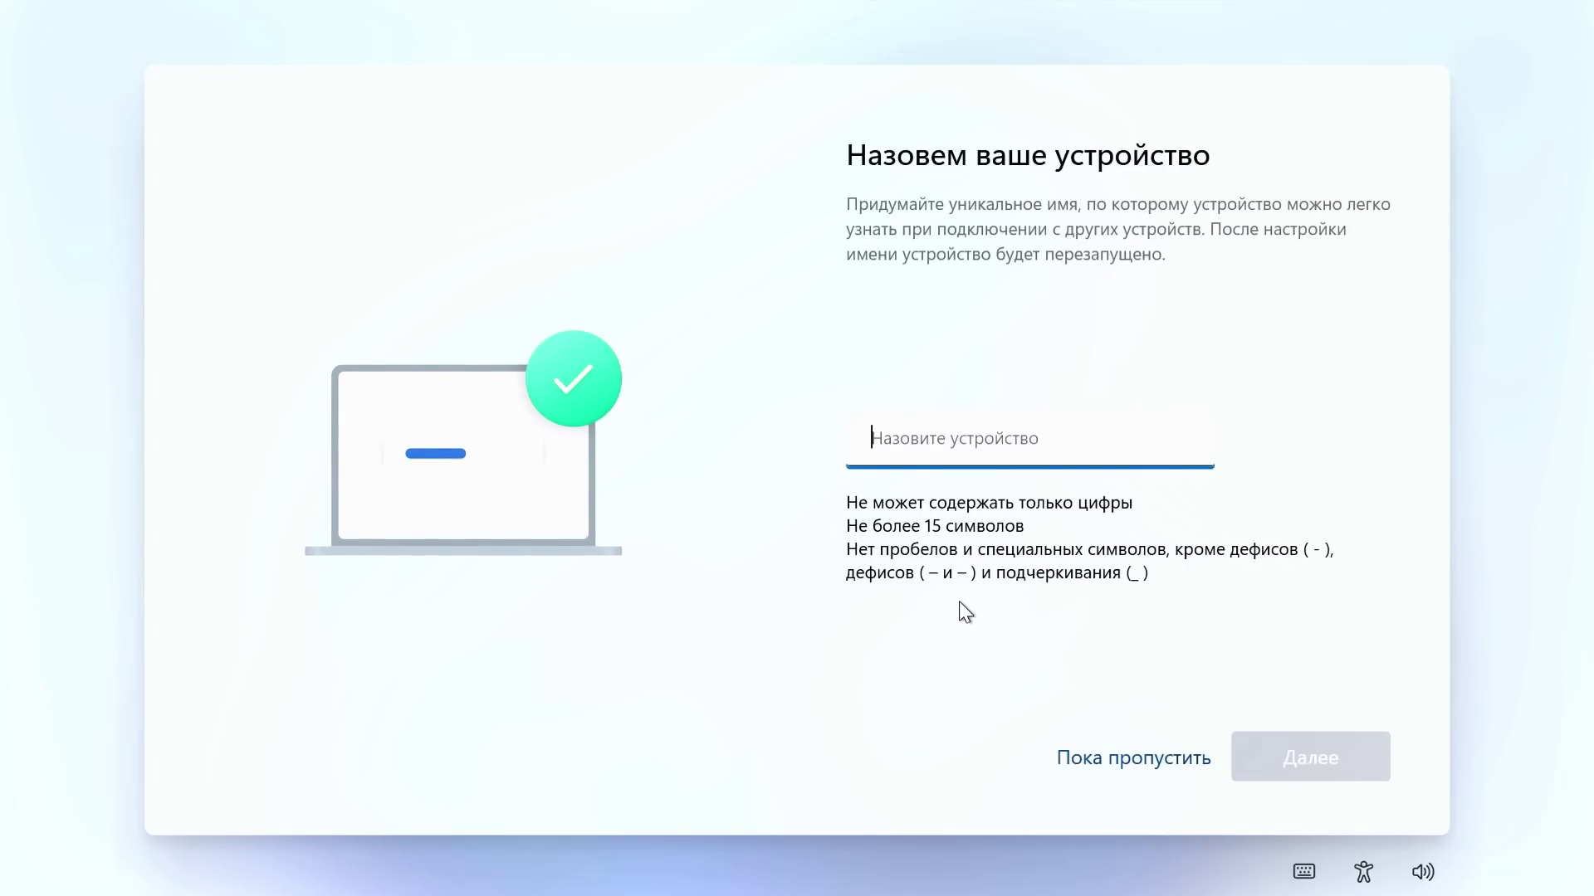
Step: Name the device PC and choose to set it up for personal use
text(PC)
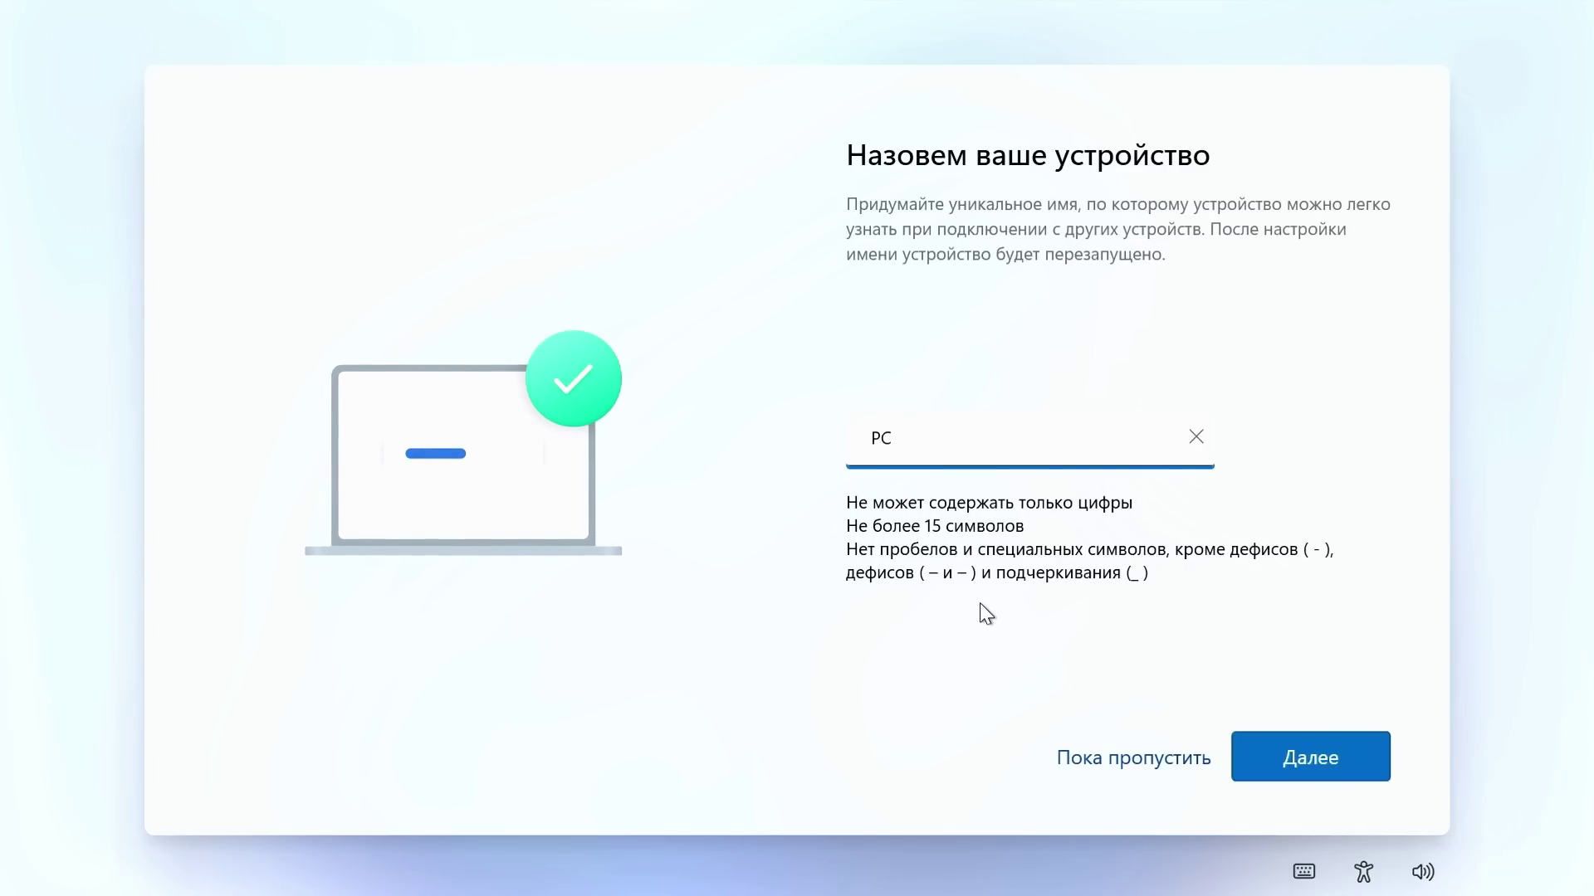
click(1300, 758)
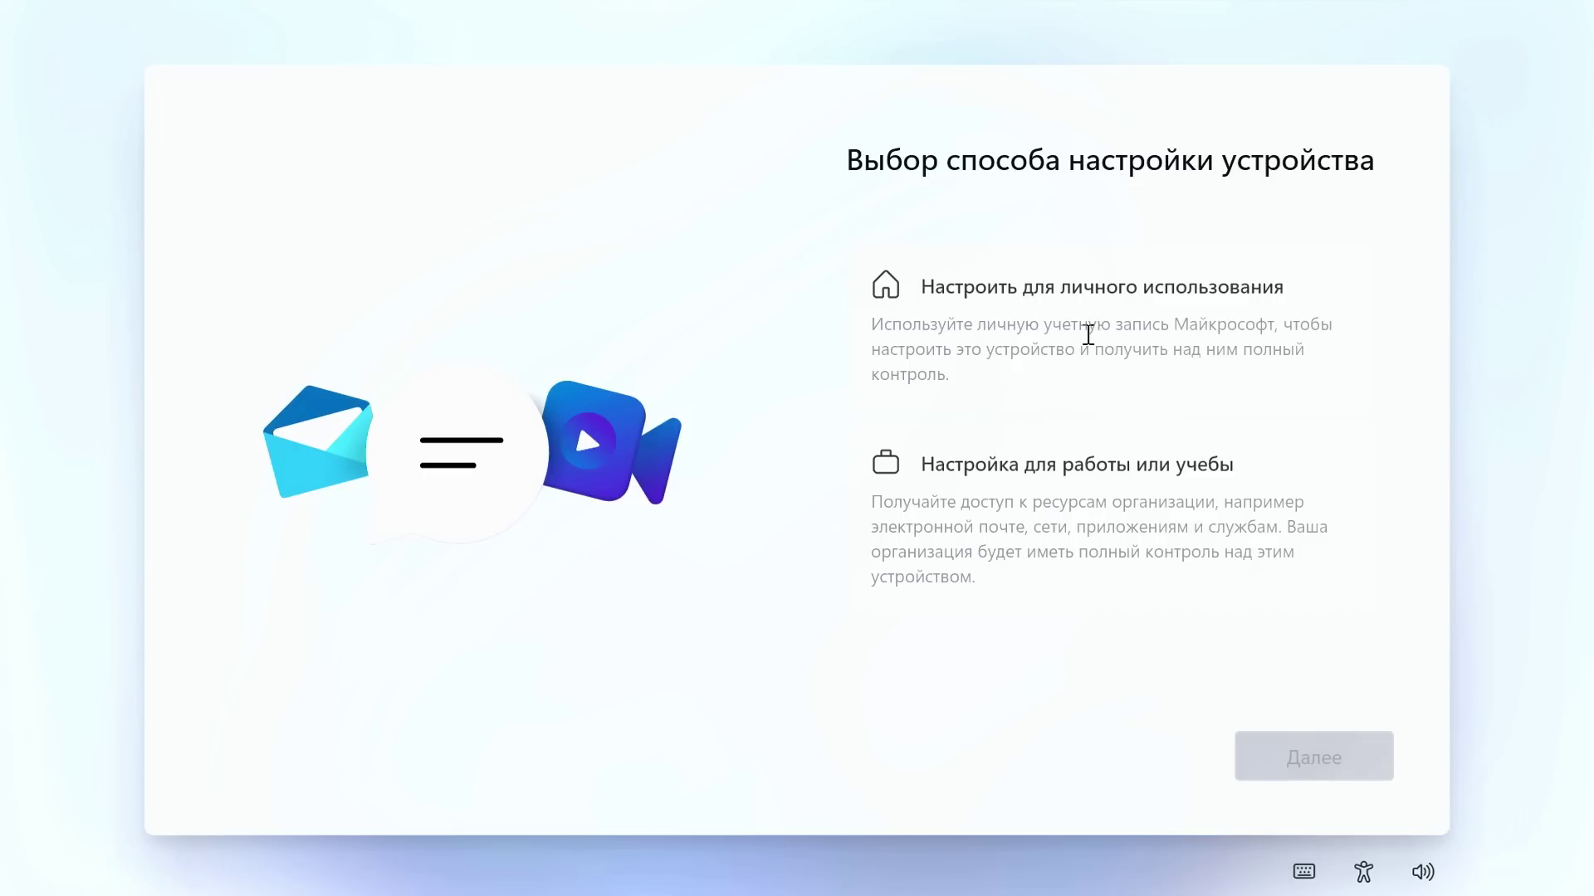
click(1088, 334)
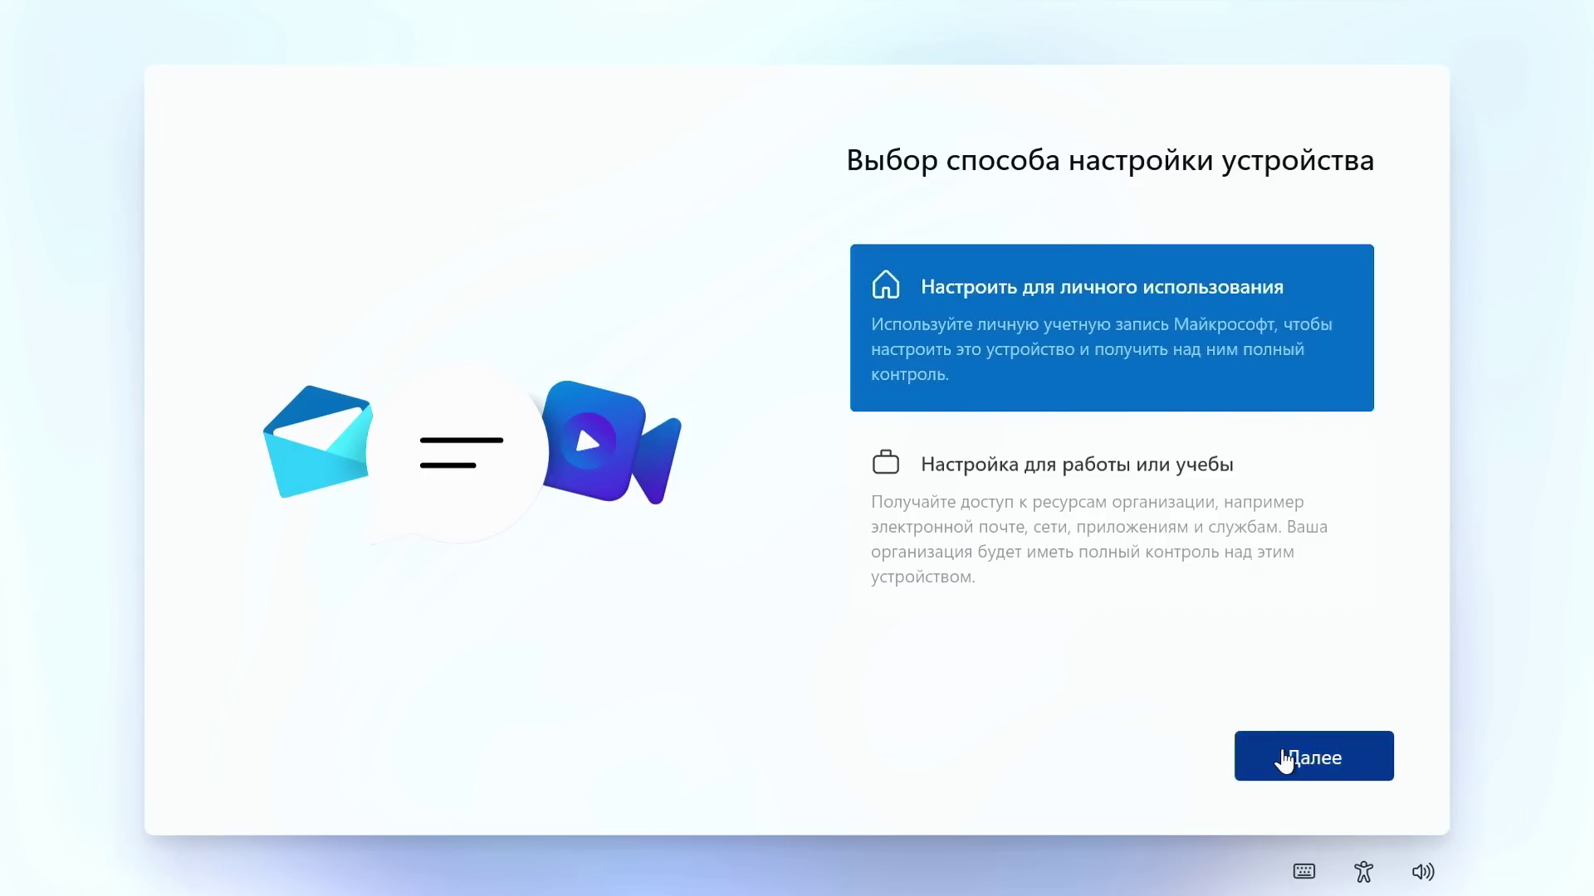
click(1295, 756)
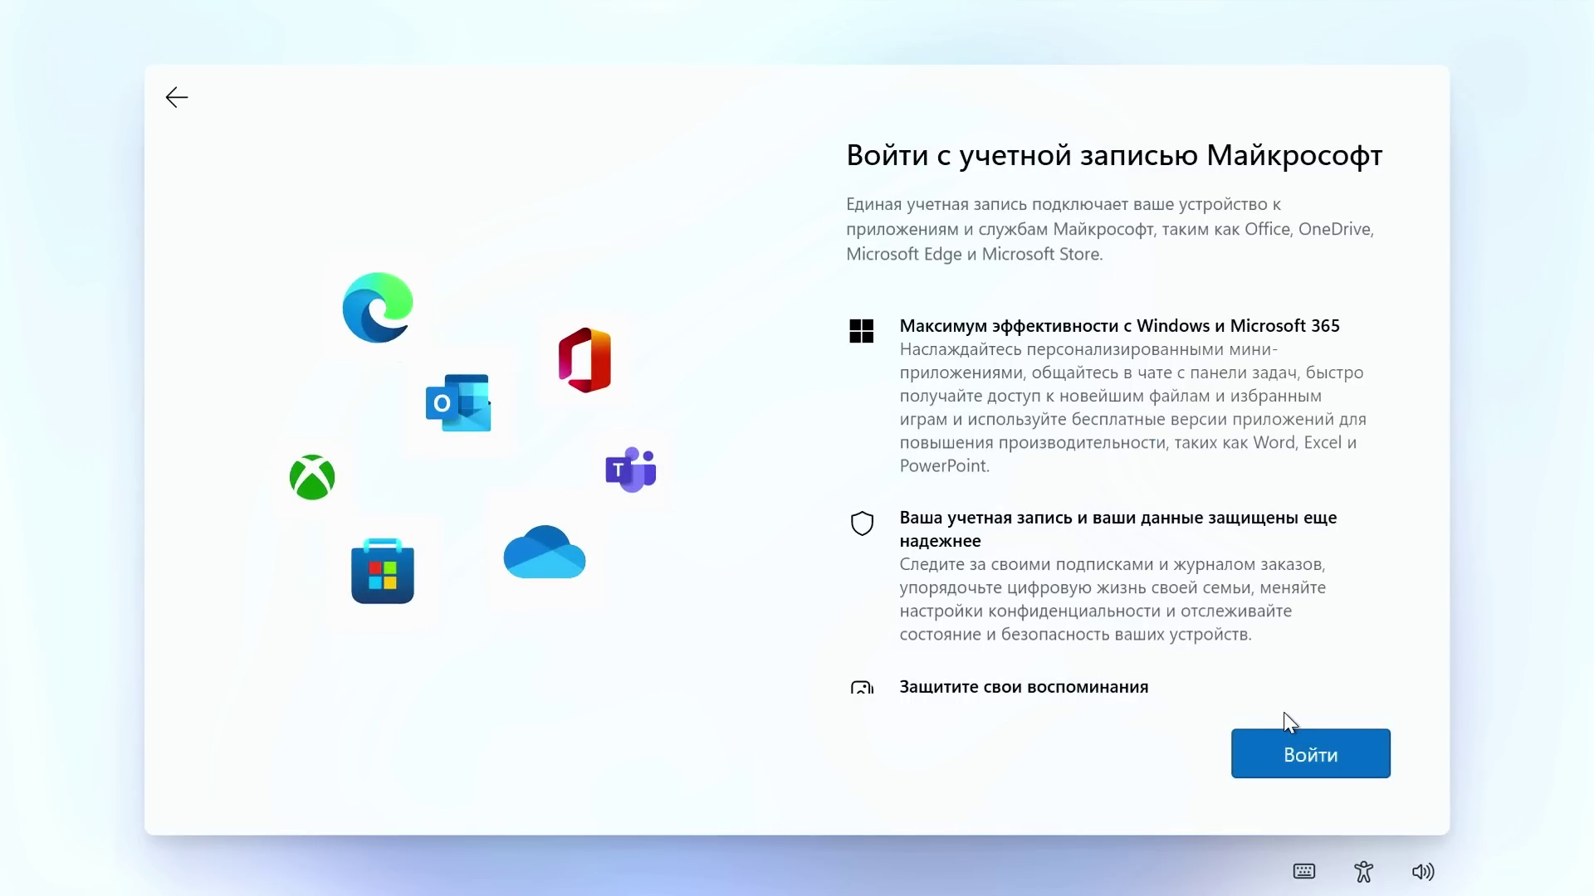
Step: Look through the Microsoft account information and proceed to the account sign-in page
scroll(1287, 673, down, 3)
scroll(1293, 685, up, 3)
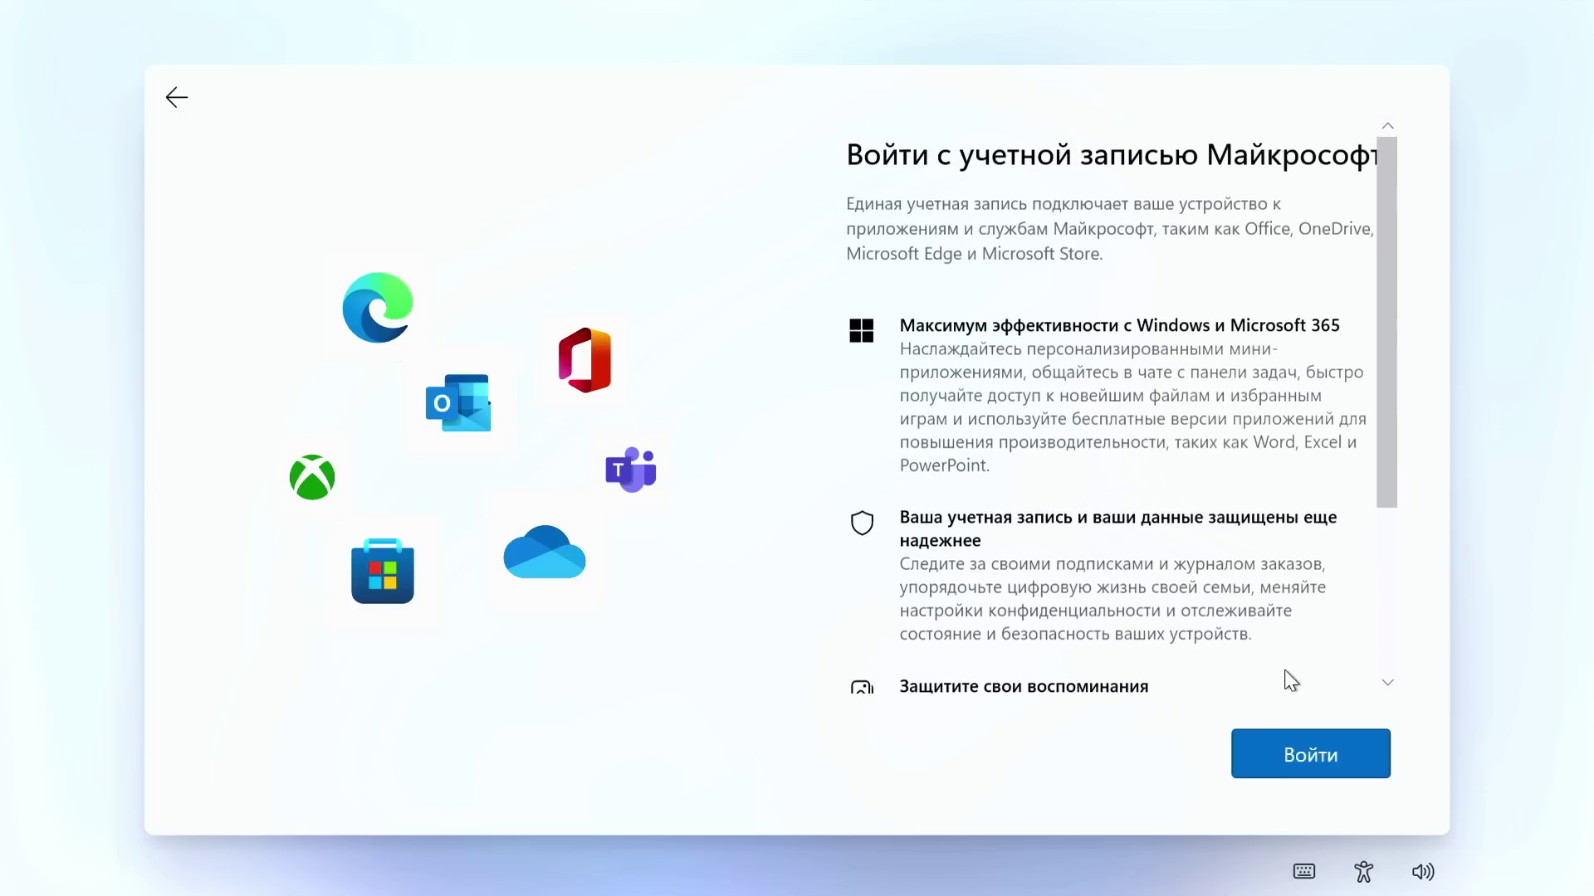
click(1307, 752)
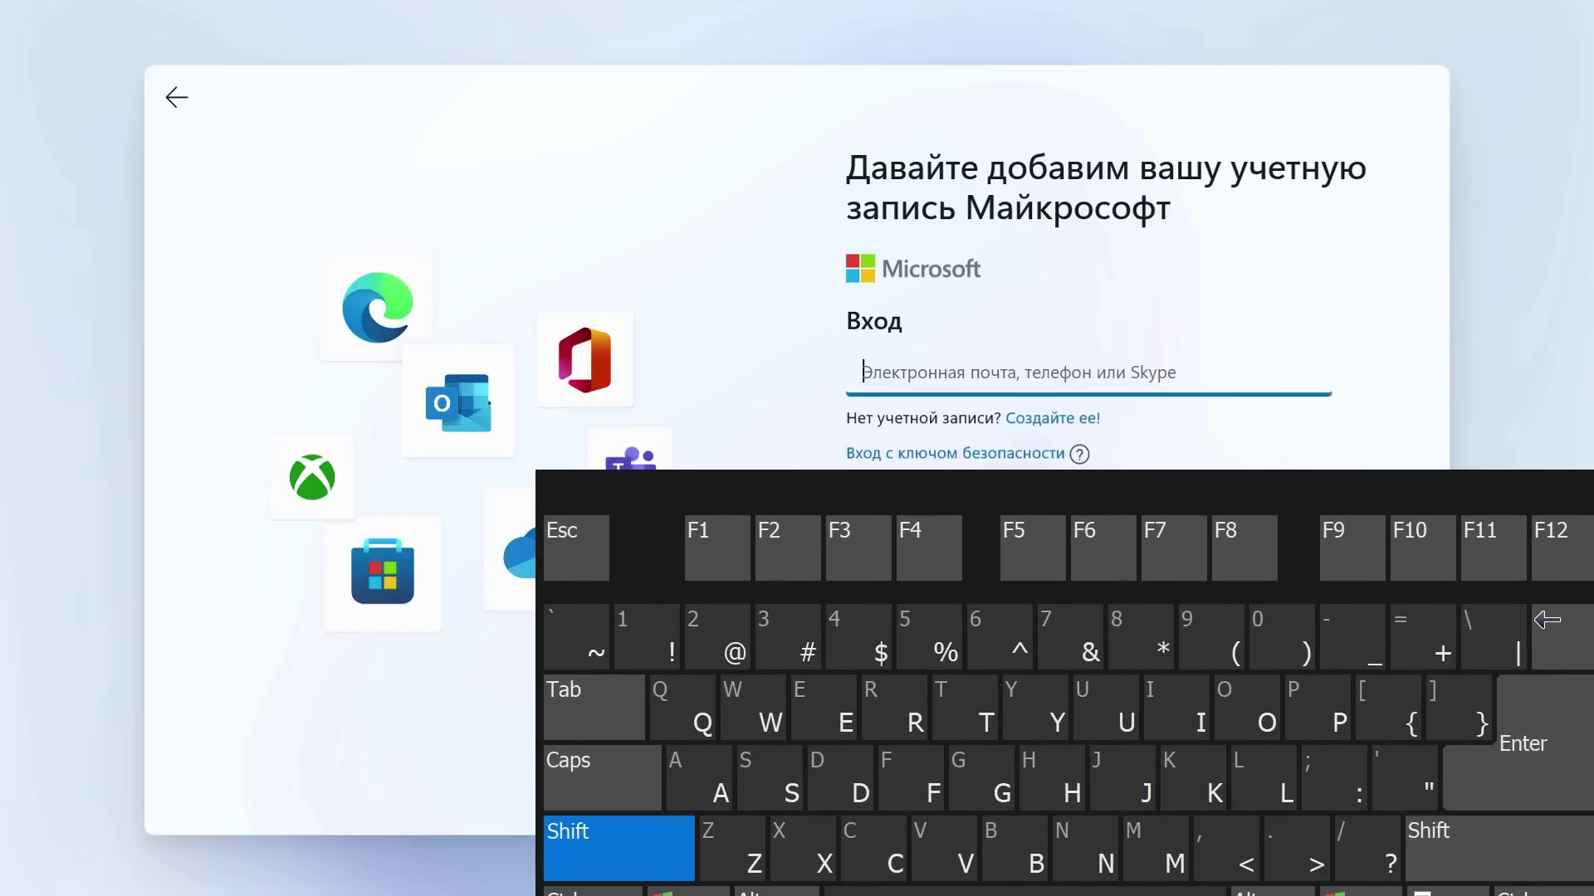
Step: Open a command prompt over the setup screen and run oobe\bypassnro to bypass the network requirement
key(shift+F10)
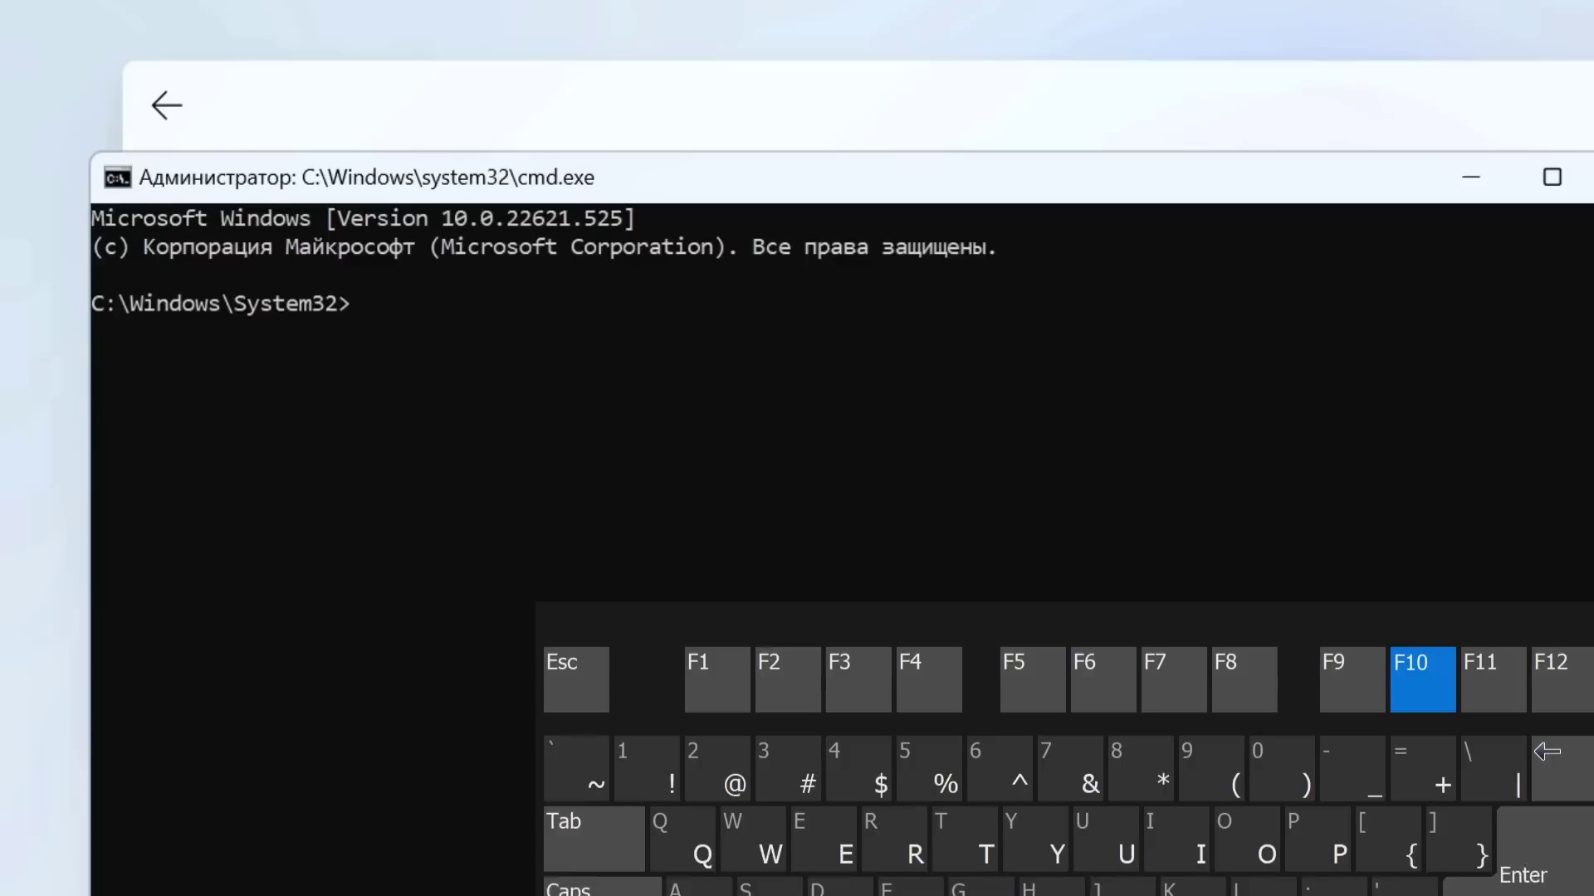
text(oo)
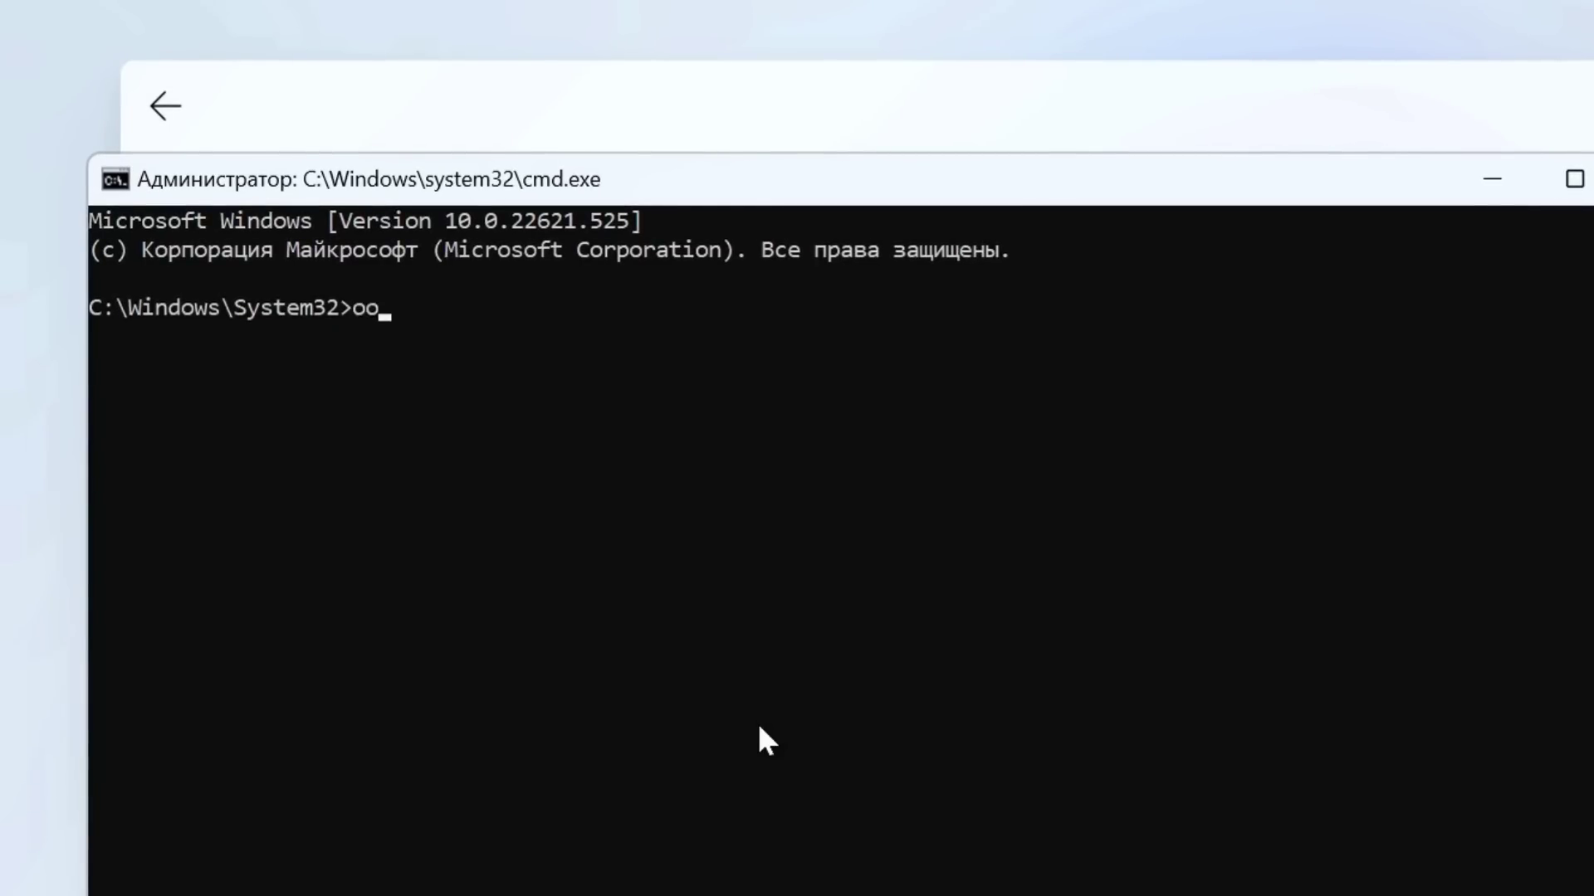
text(oobey)
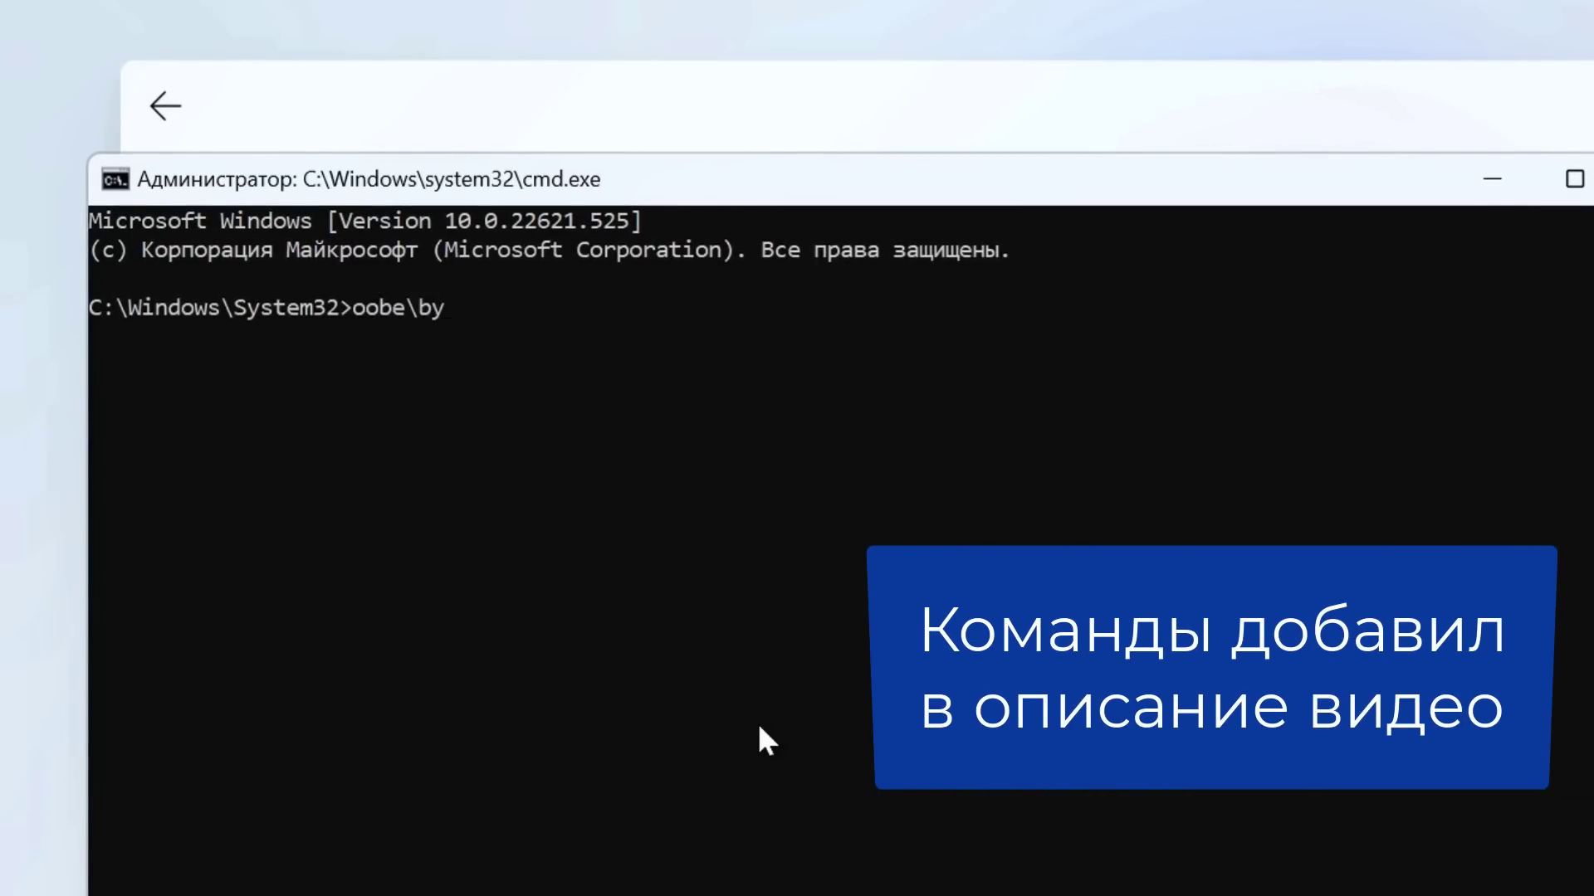
text(passnro)
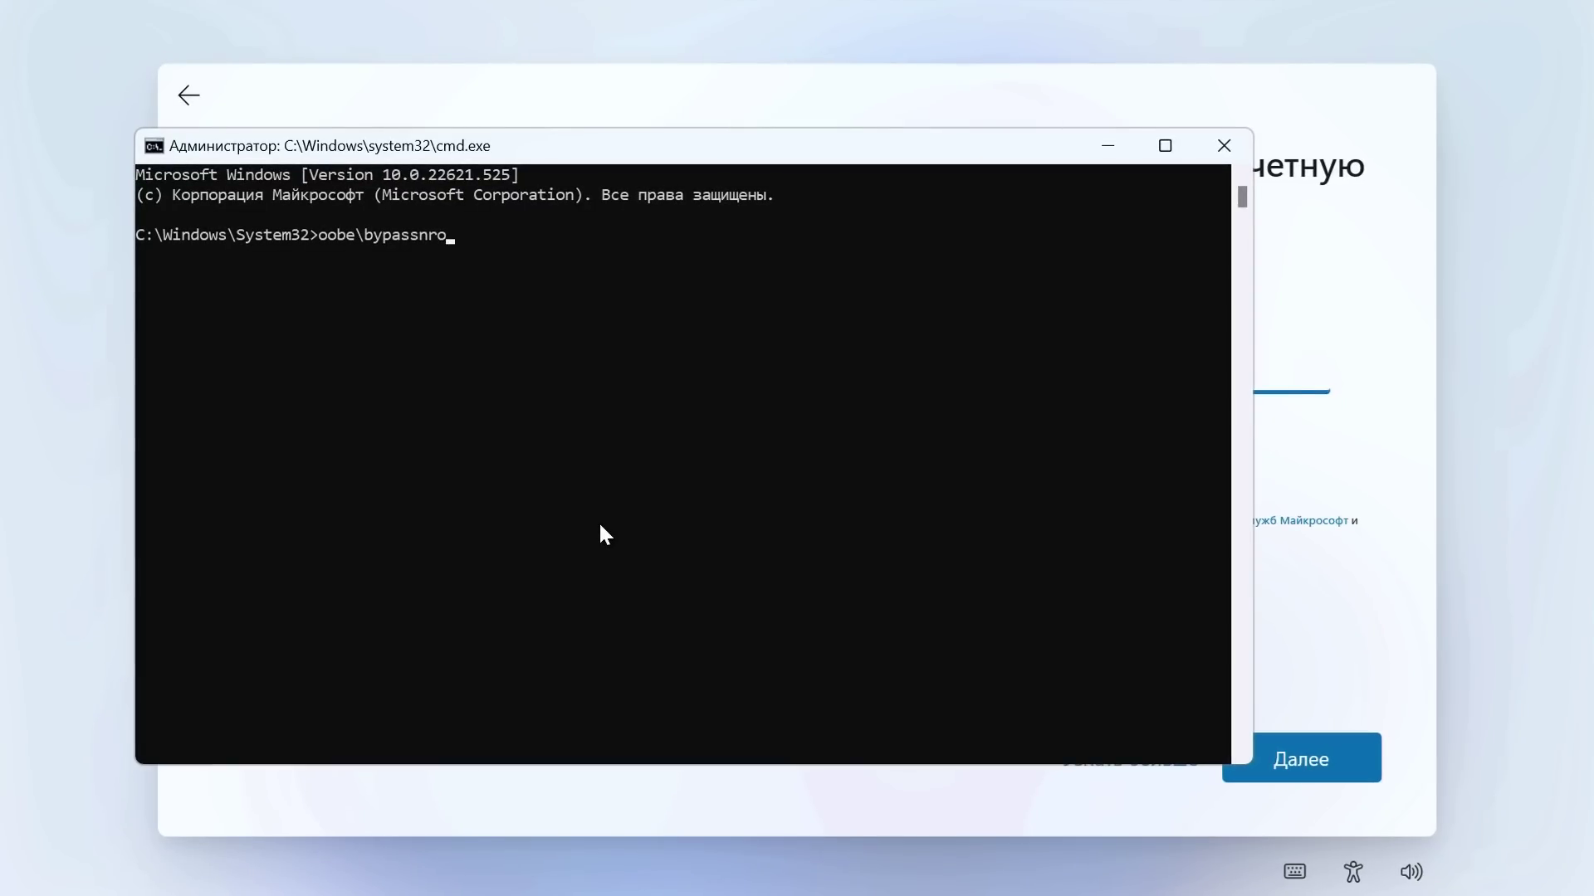
key(Return)
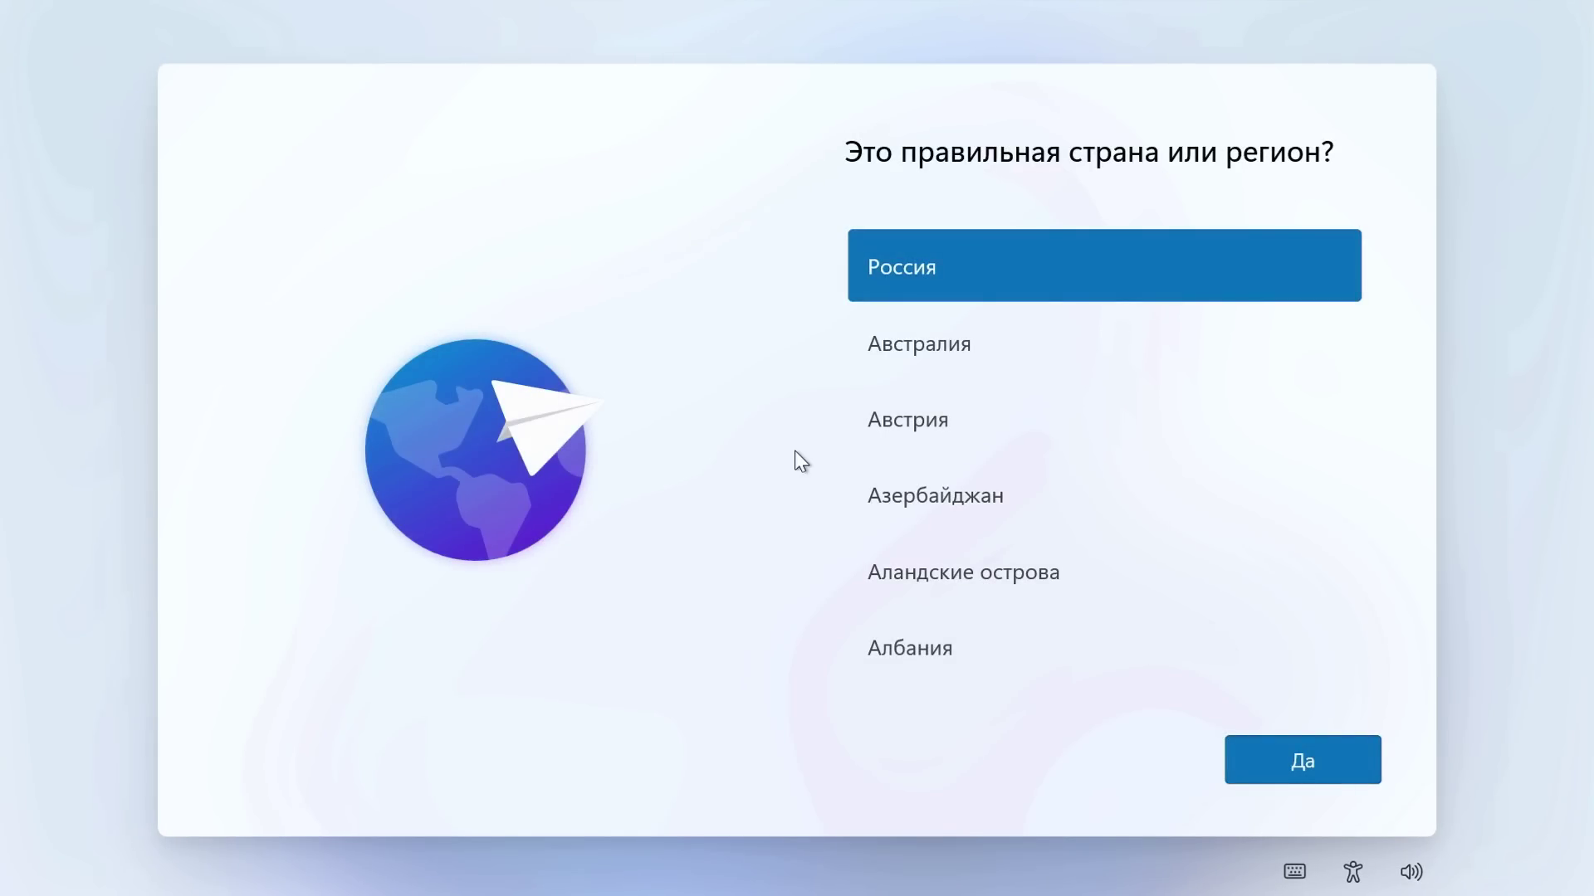
Step: Confirm Россия as the region and Русская as the keyboard layout again, without adding a second layout
click(1290, 765)
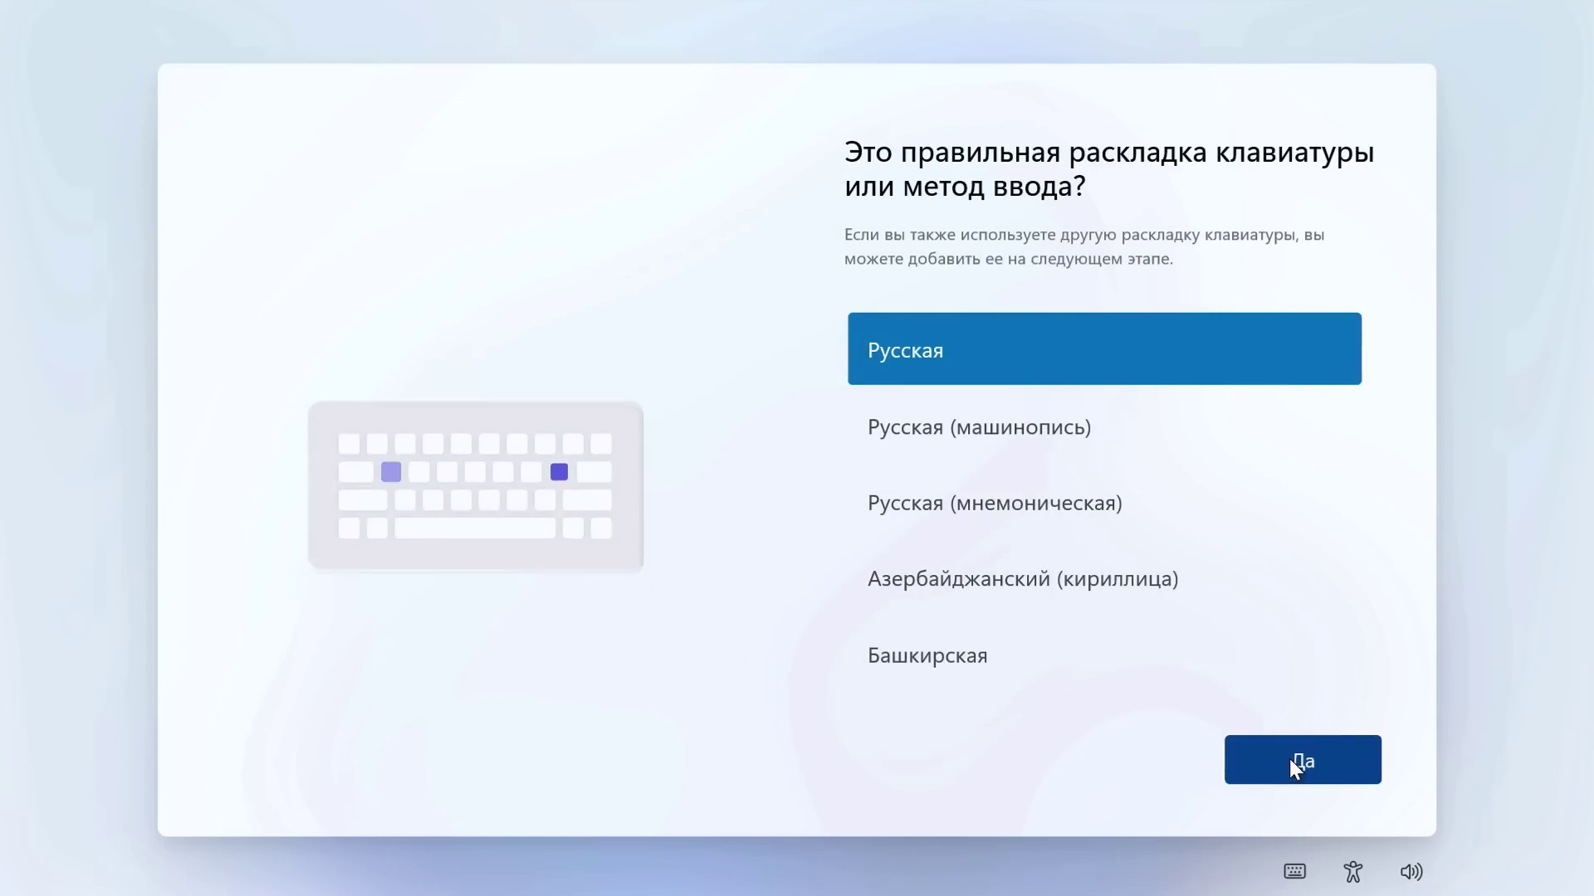
click(1295, 761)
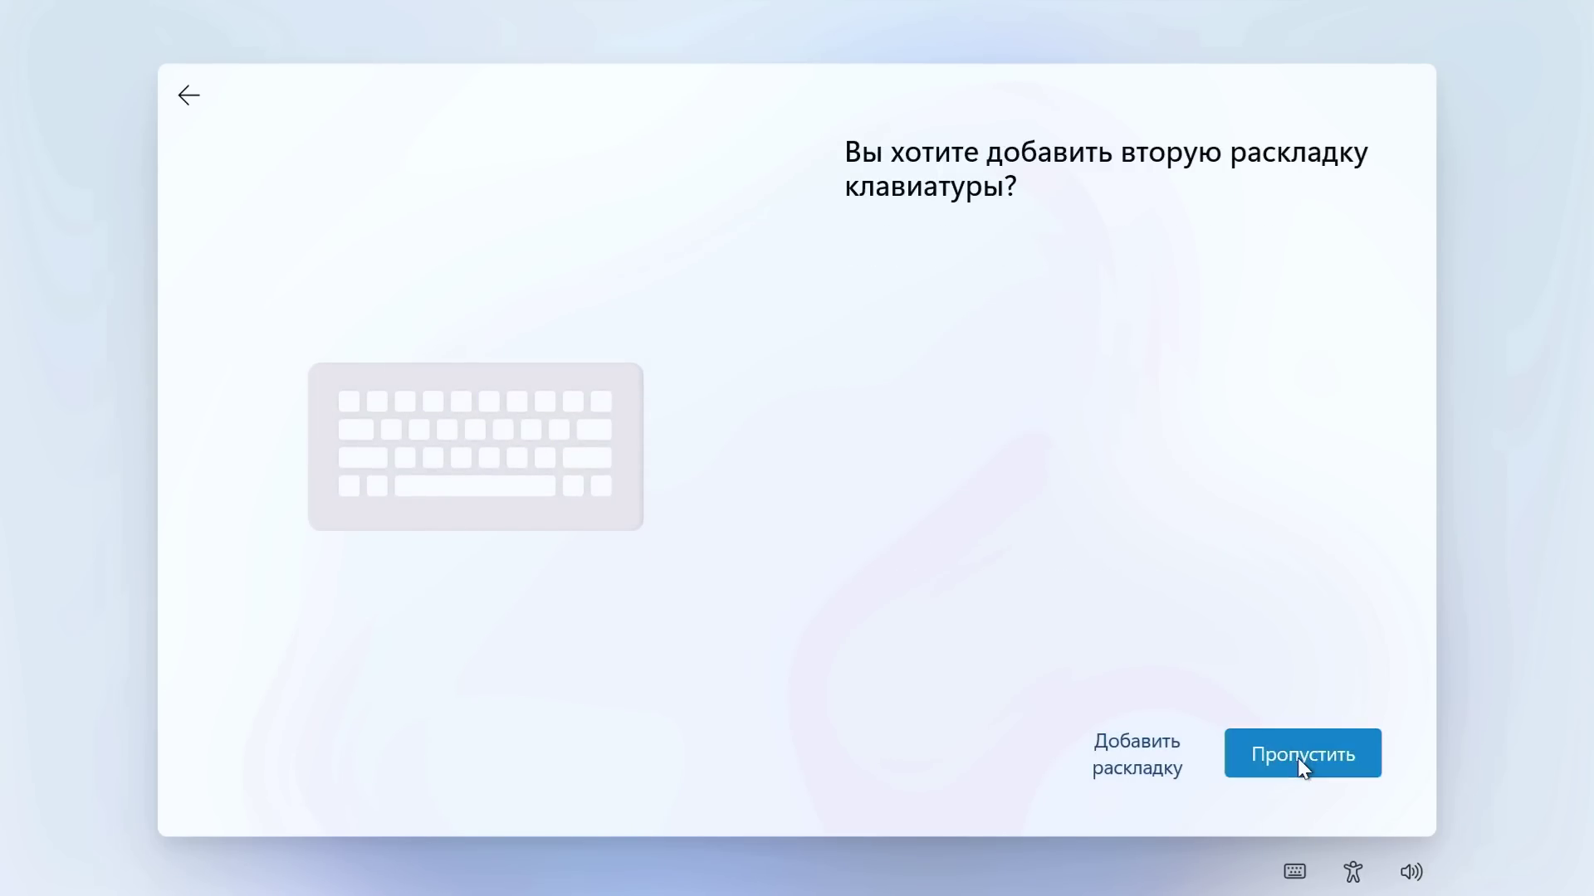
click(1300, 765)
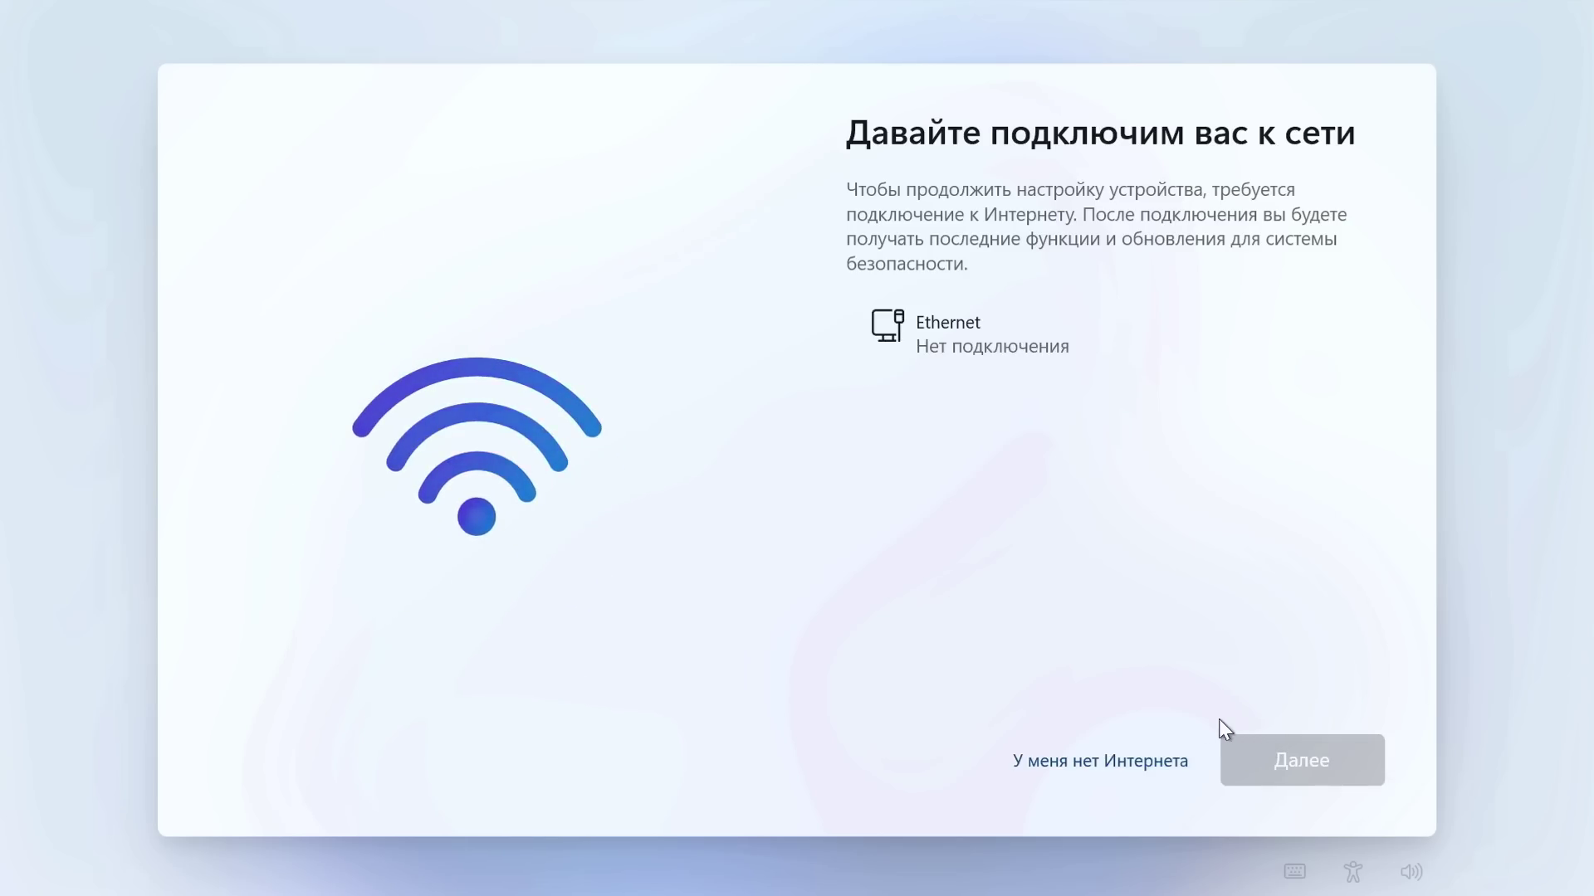
Step: Continue the limited setup without an Internet connection and create a local account with the user's name and a blank password
click(1110, 762)
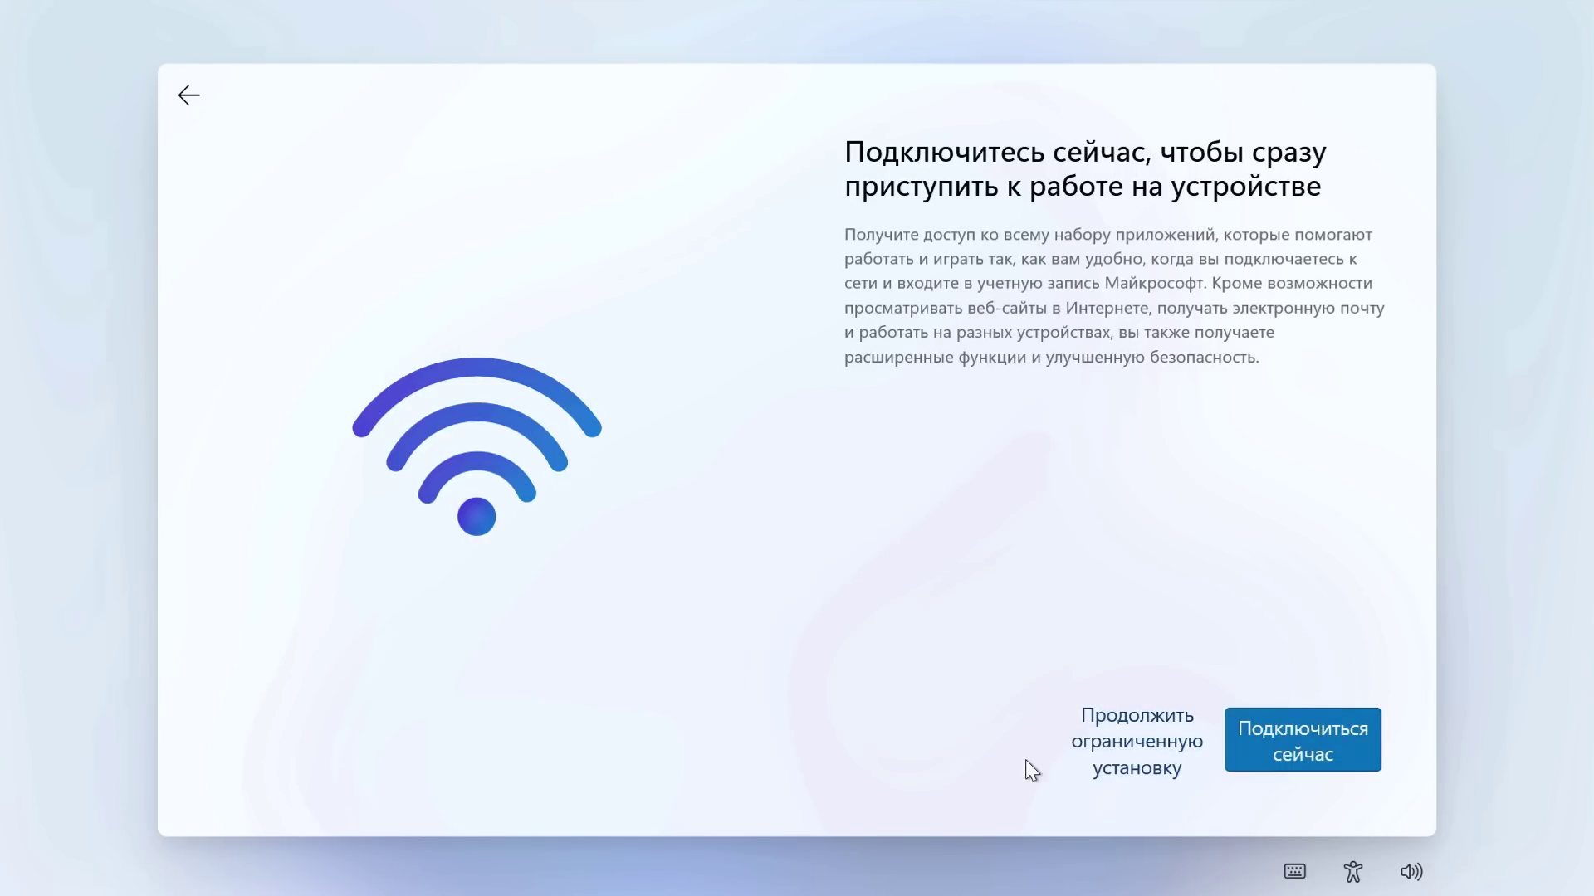
click(1144, 745)
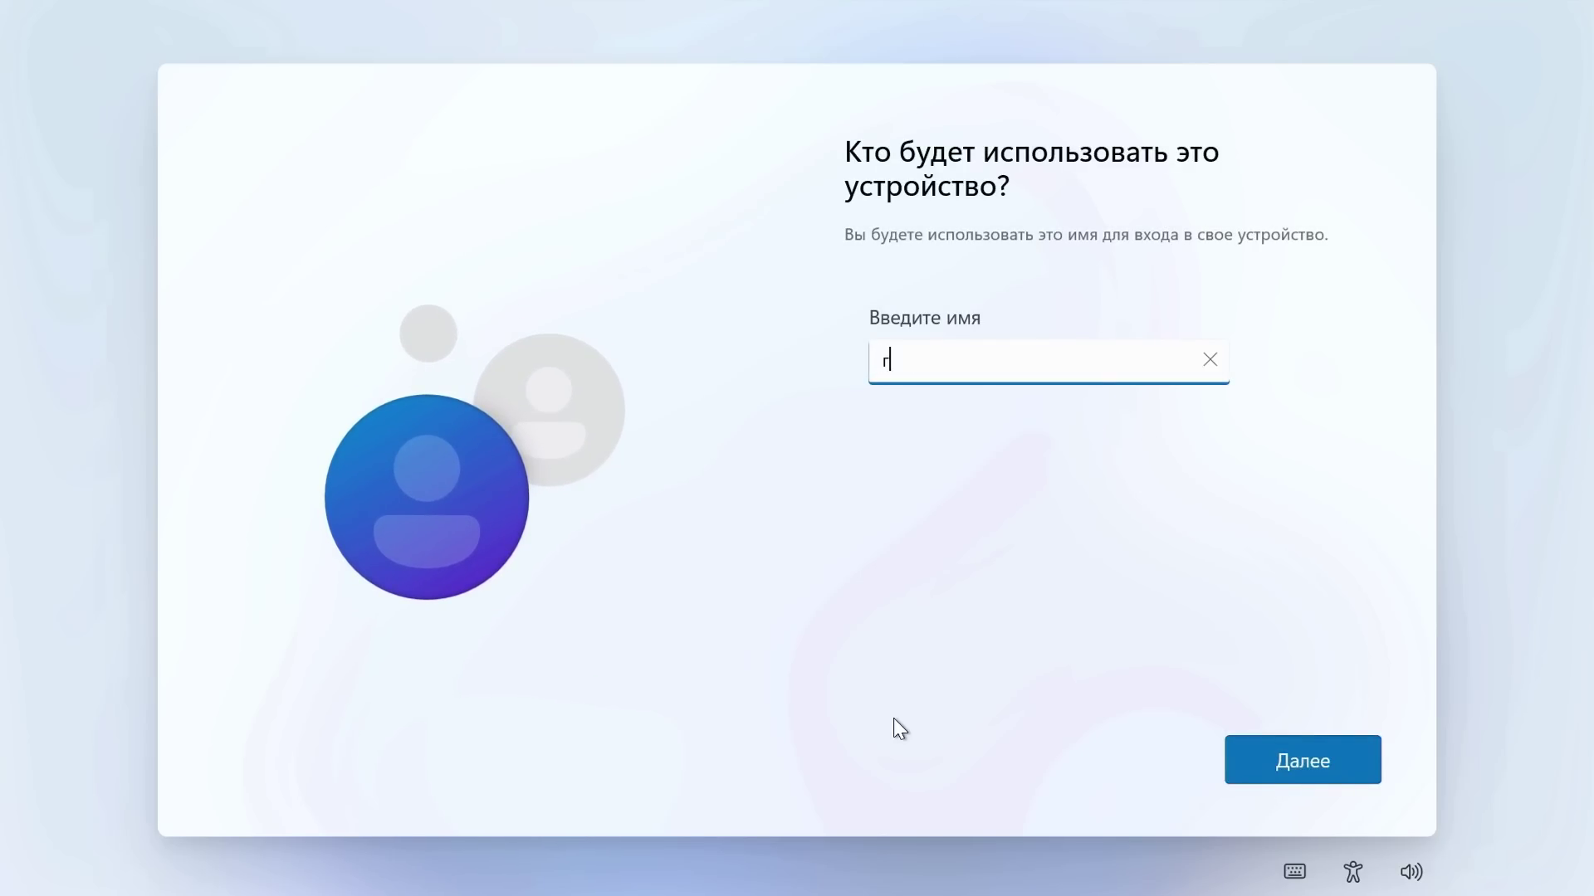
key(BackSpace)
text(urtaev.com)
click(1283, 768)
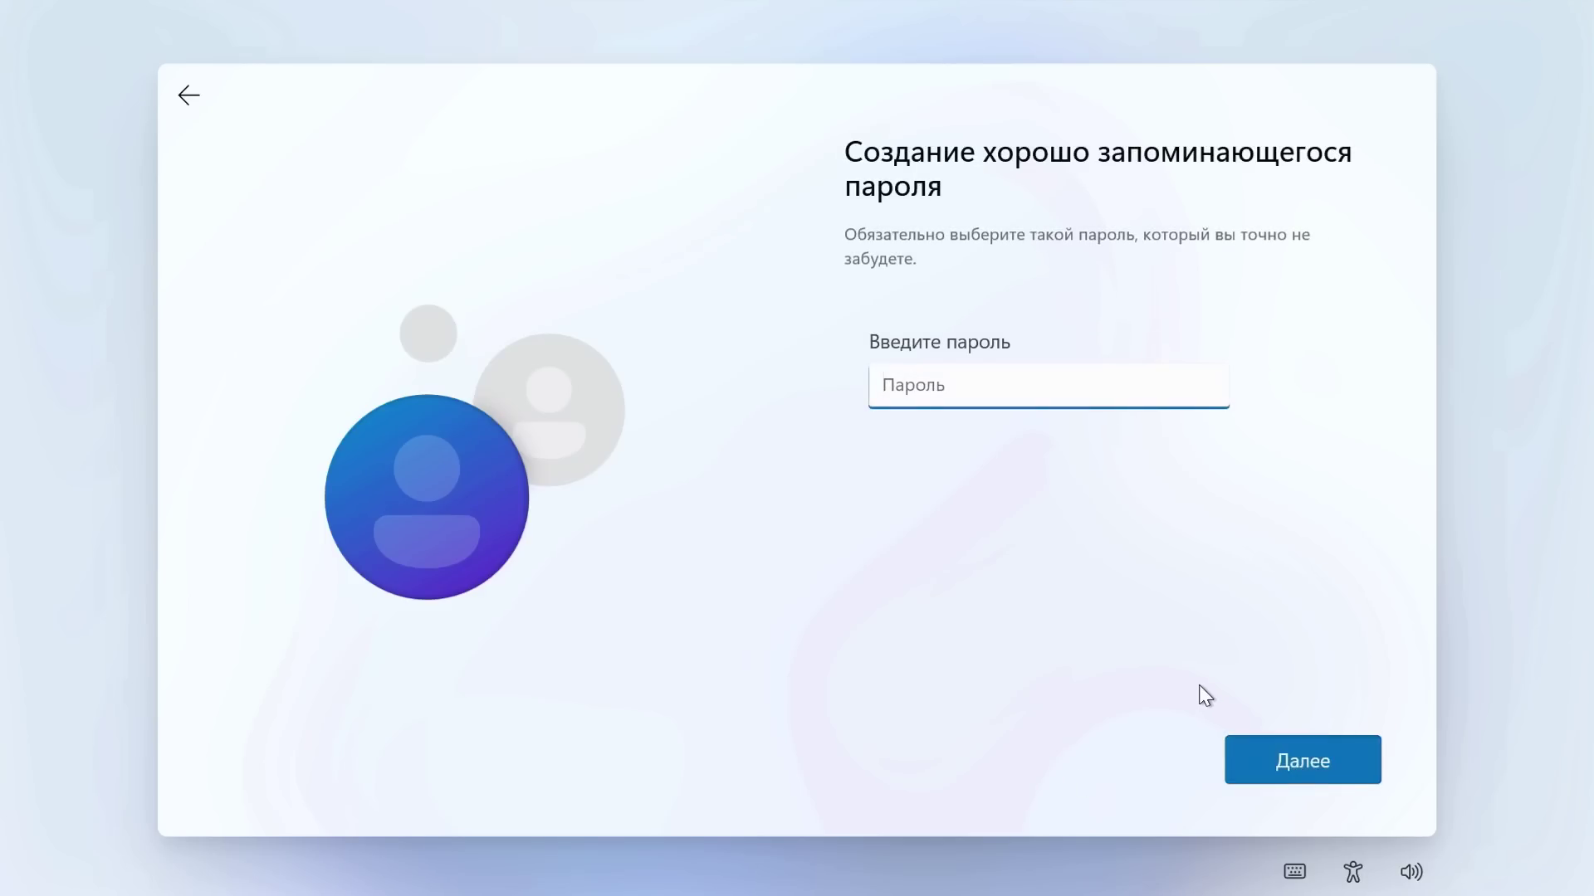
click(1288, 754)
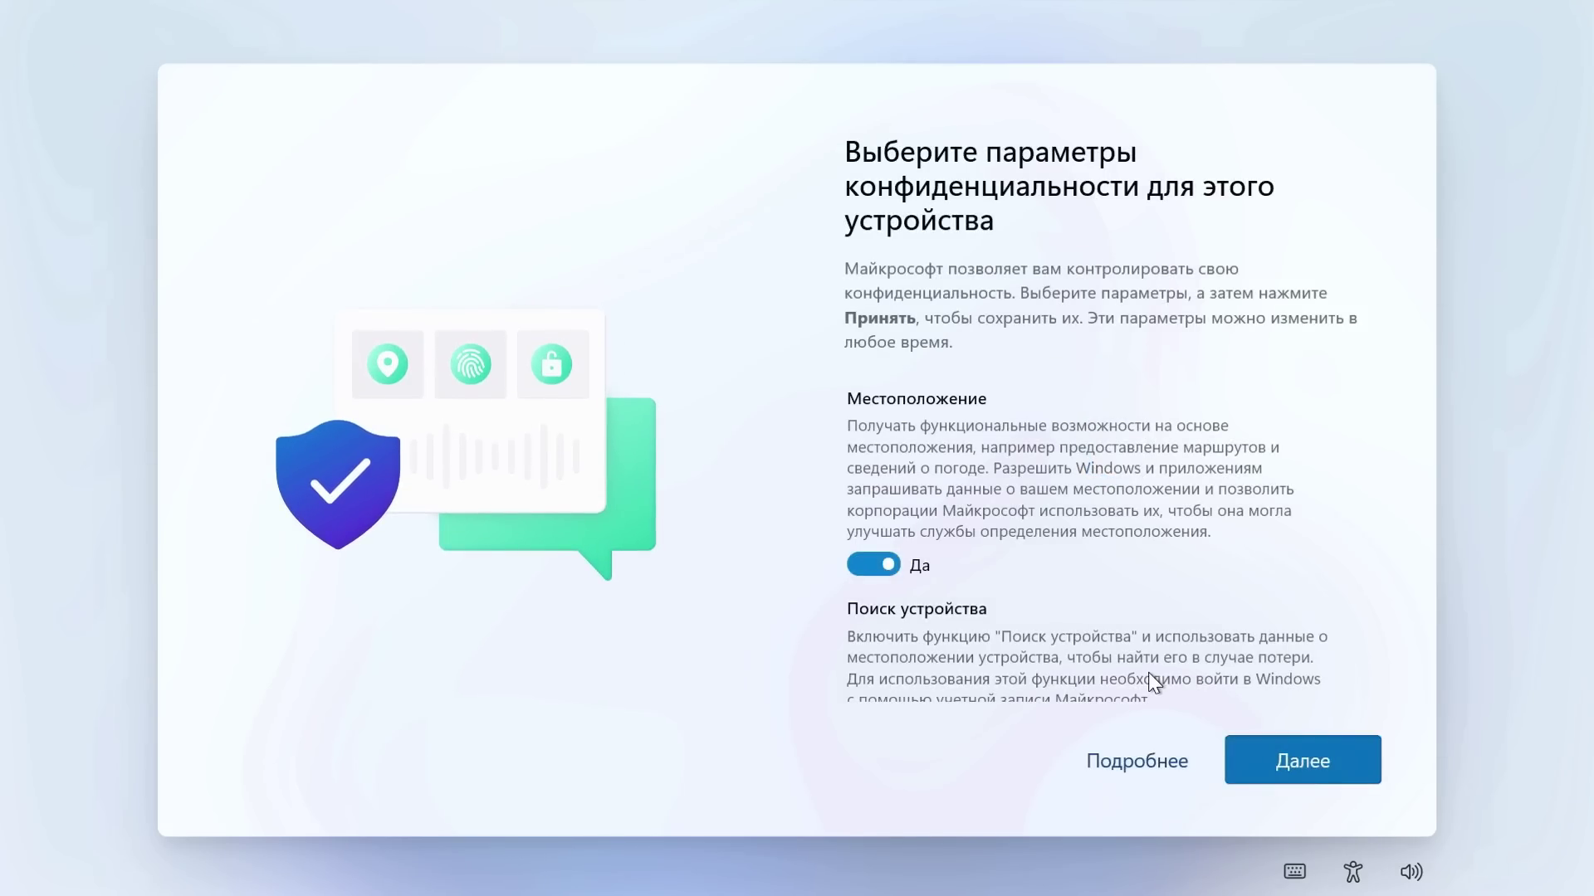
Step: Turn off the location and find-my-device privacy options, and limit diagnostic data to required only
scroll(1206, 584, down, 3)
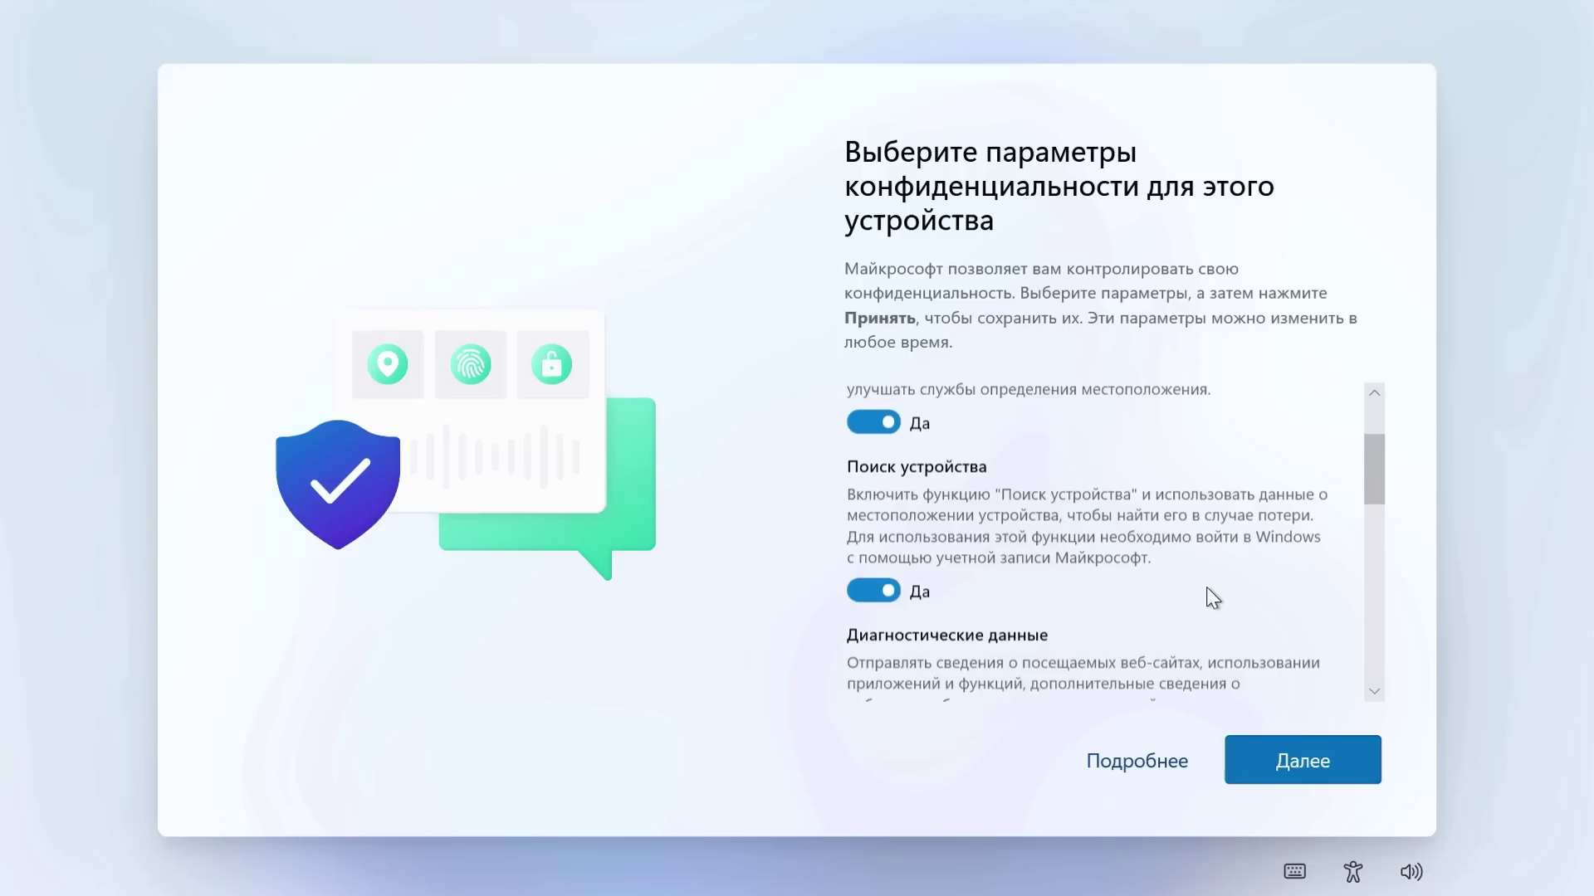
scroll(1208, 593, down, 5)
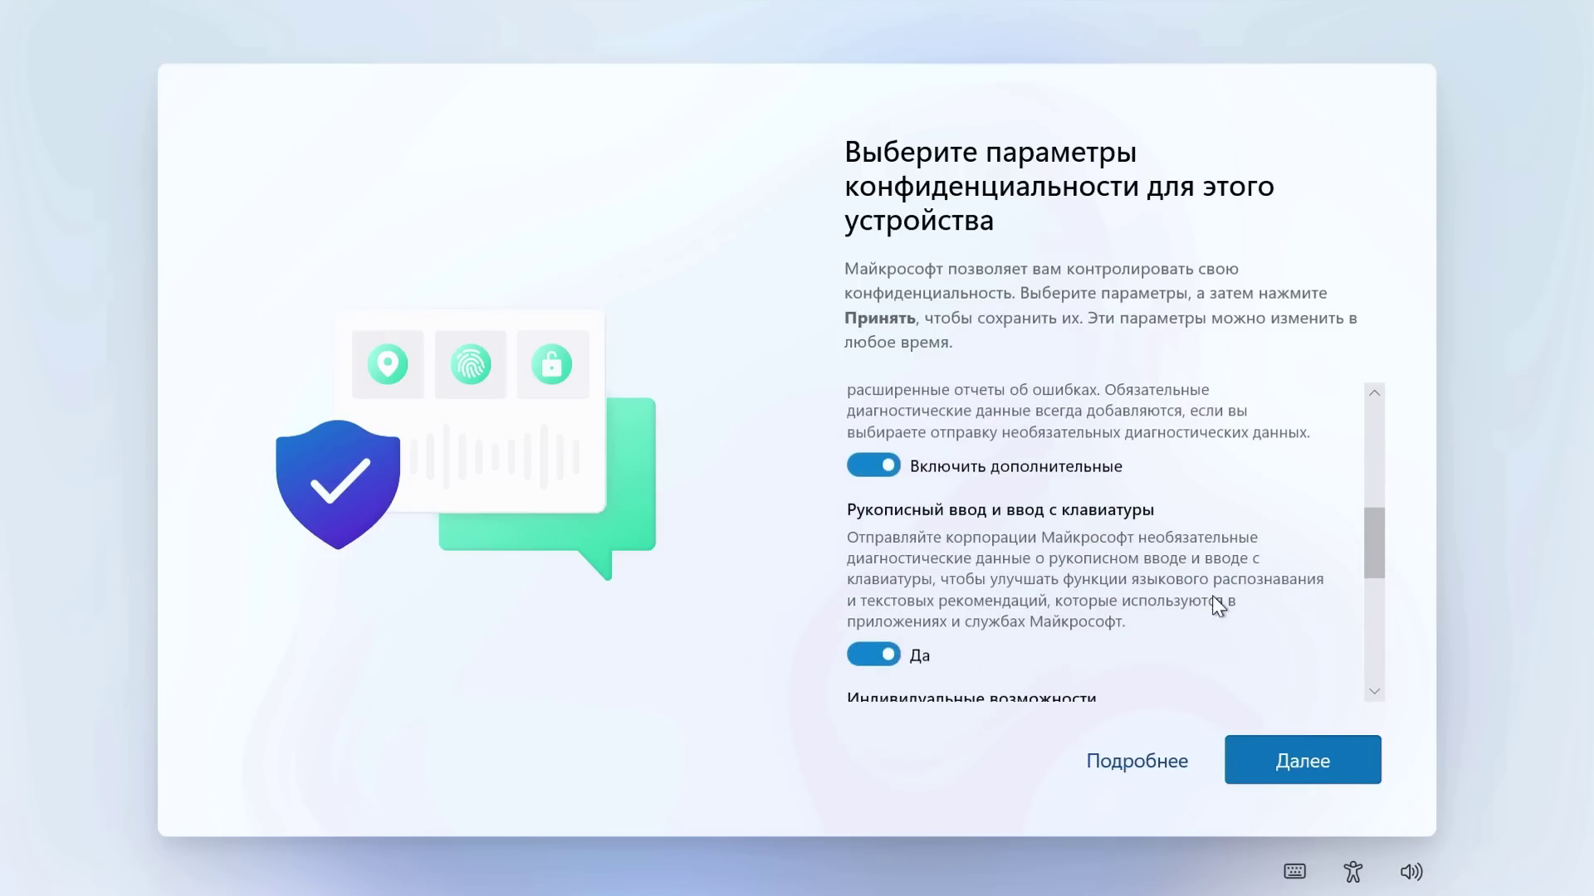
scroll(1212, 593, up, 8)
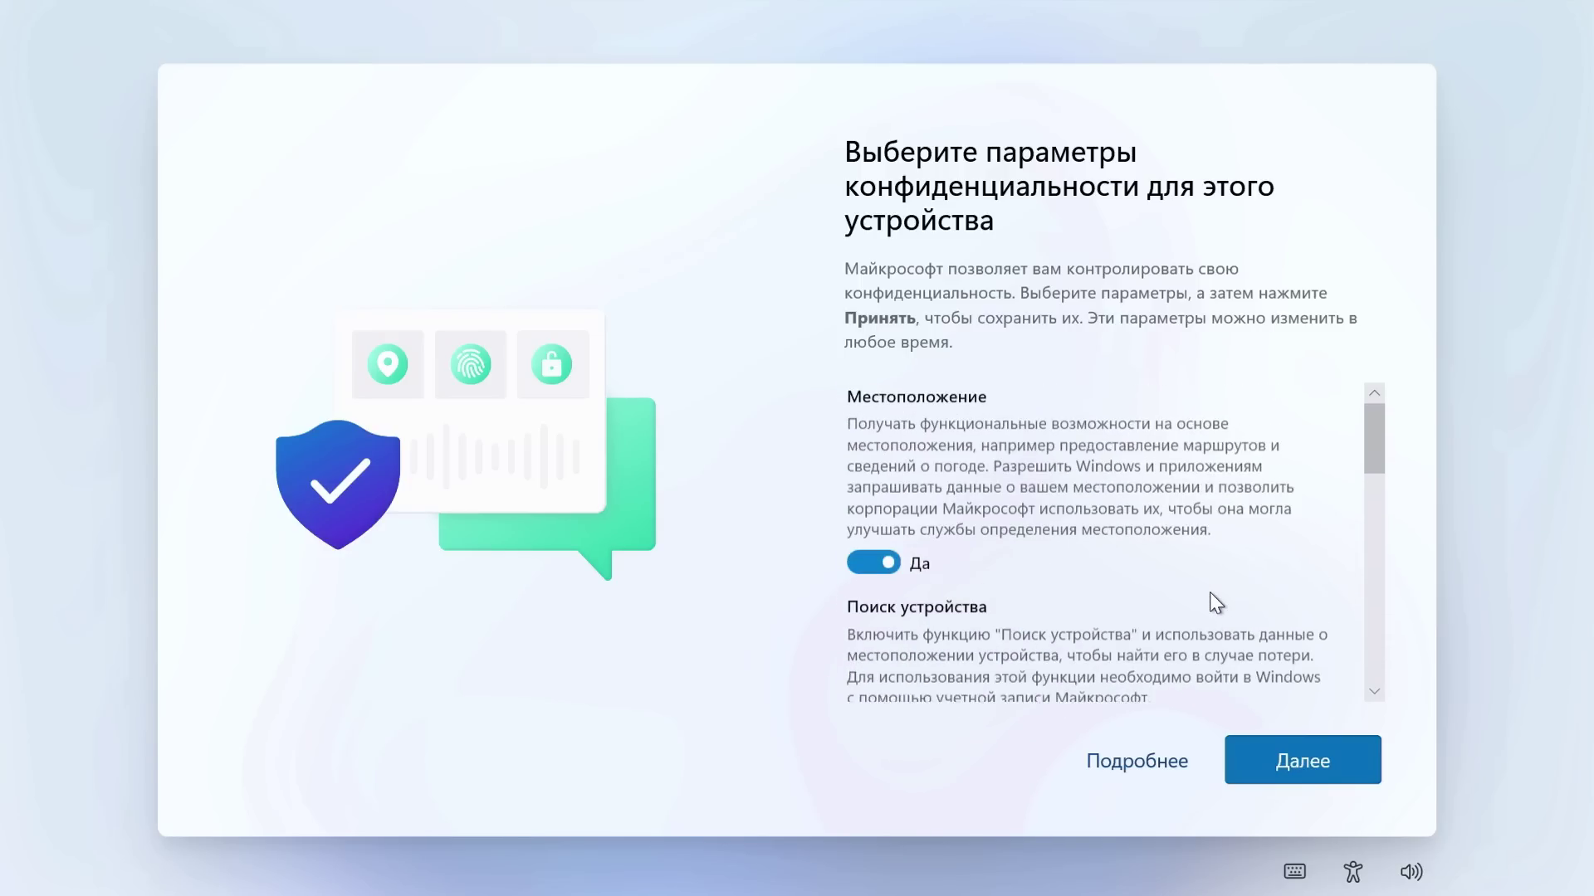
click(875, 568)
scroll(893, 576, down, 2)
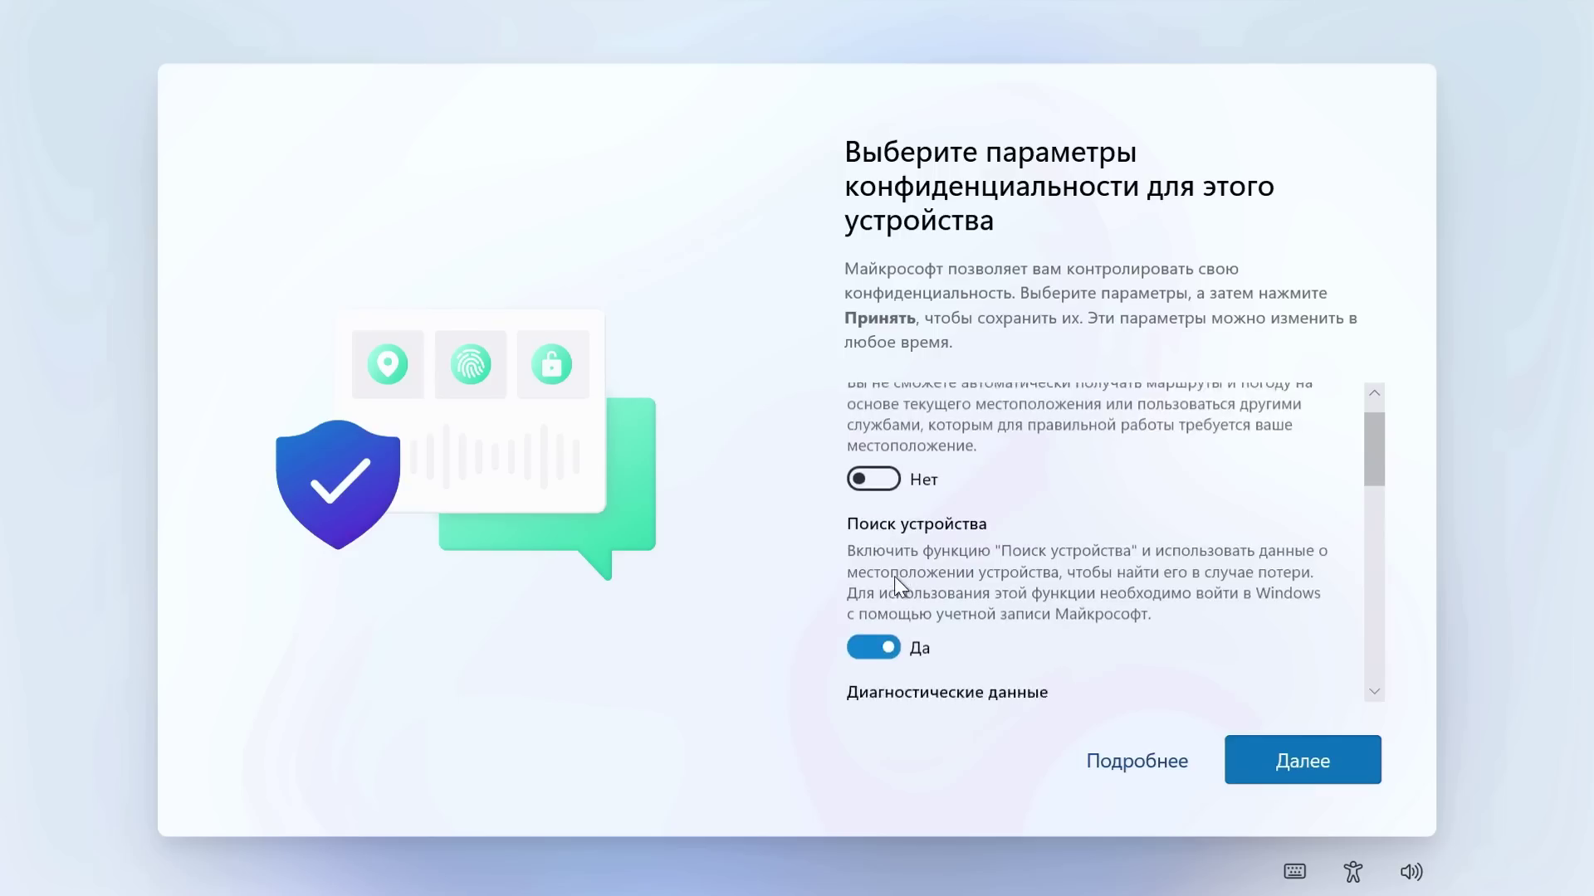
click(875, 591)
scroll(908, 585, down, 2)
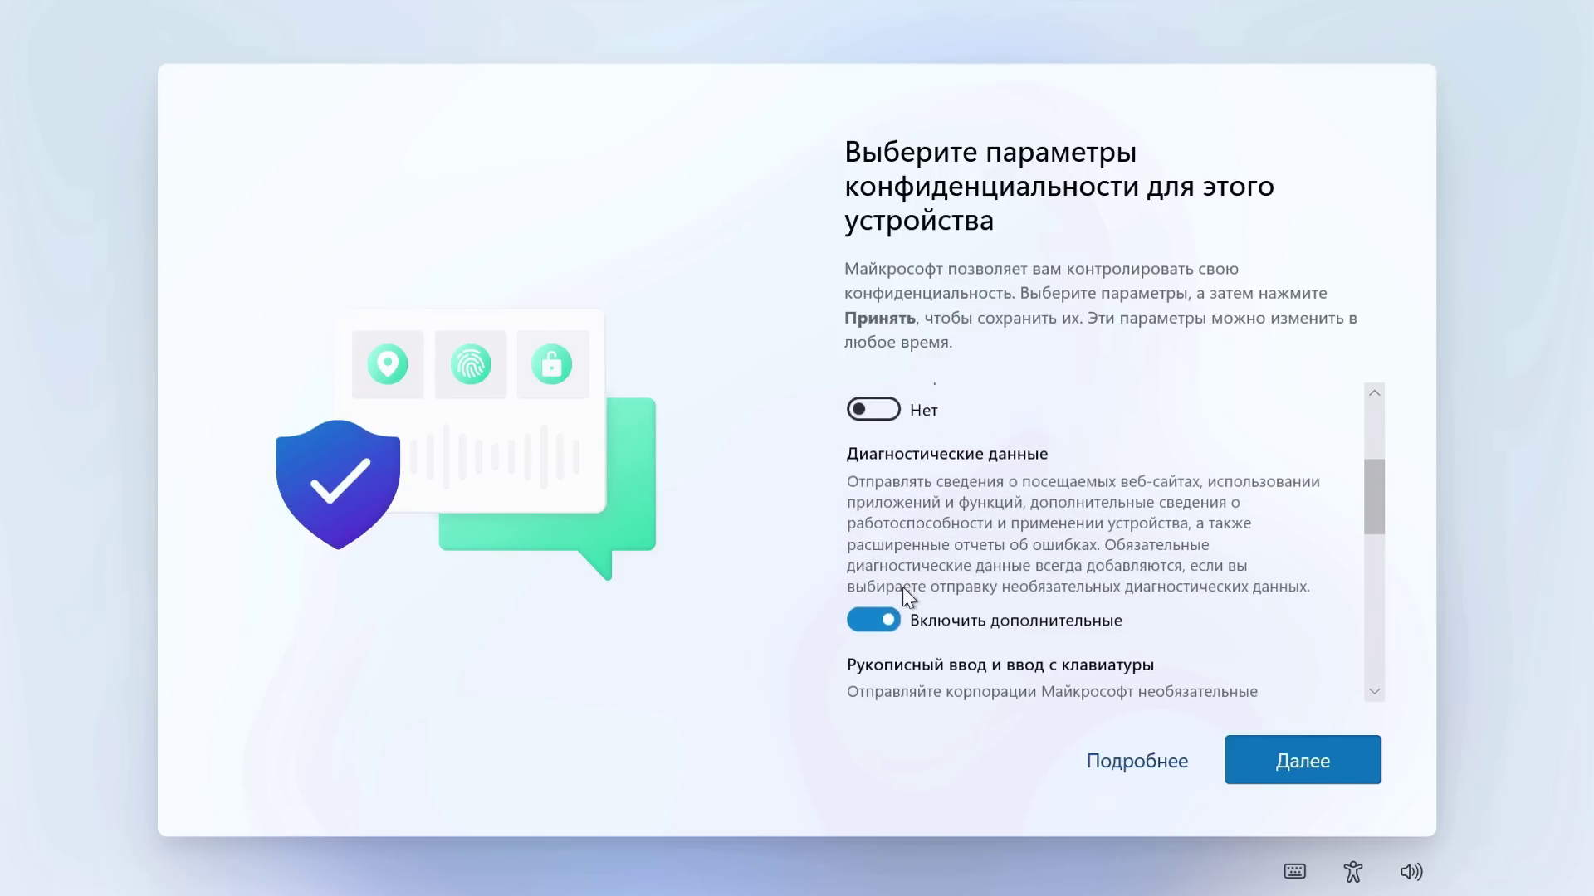
click(869, 615)
Step: Turn off inking and typing, tailored experiences and advertising ID, and accept the privacy settings to finish setup
scroll(921, 655, down, 4)
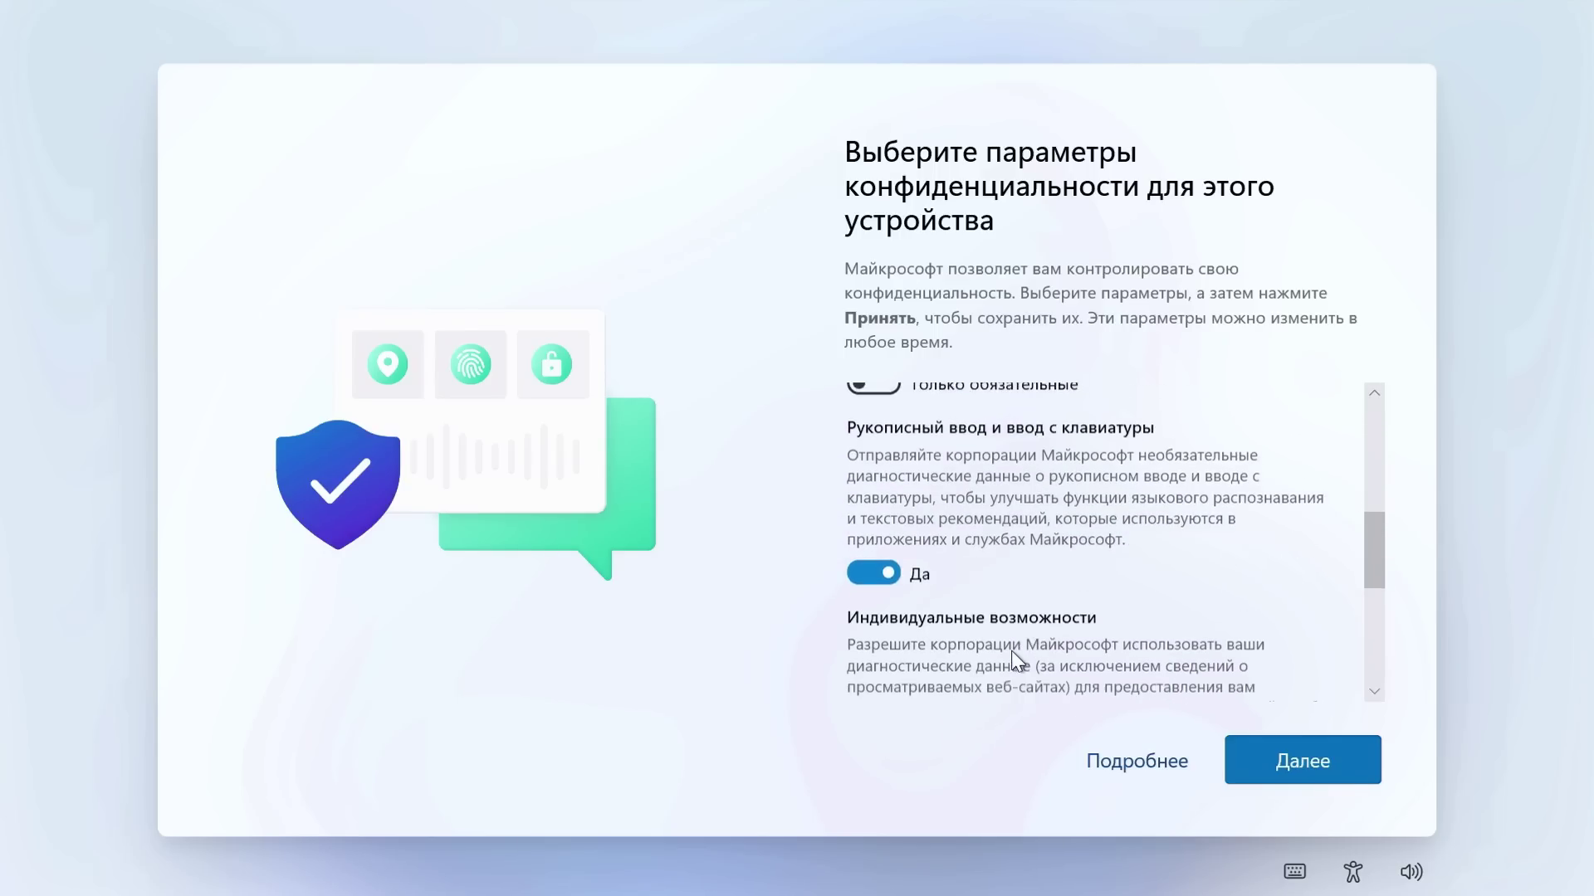
click(880, 563)
scroll(877, 559, down, 3)
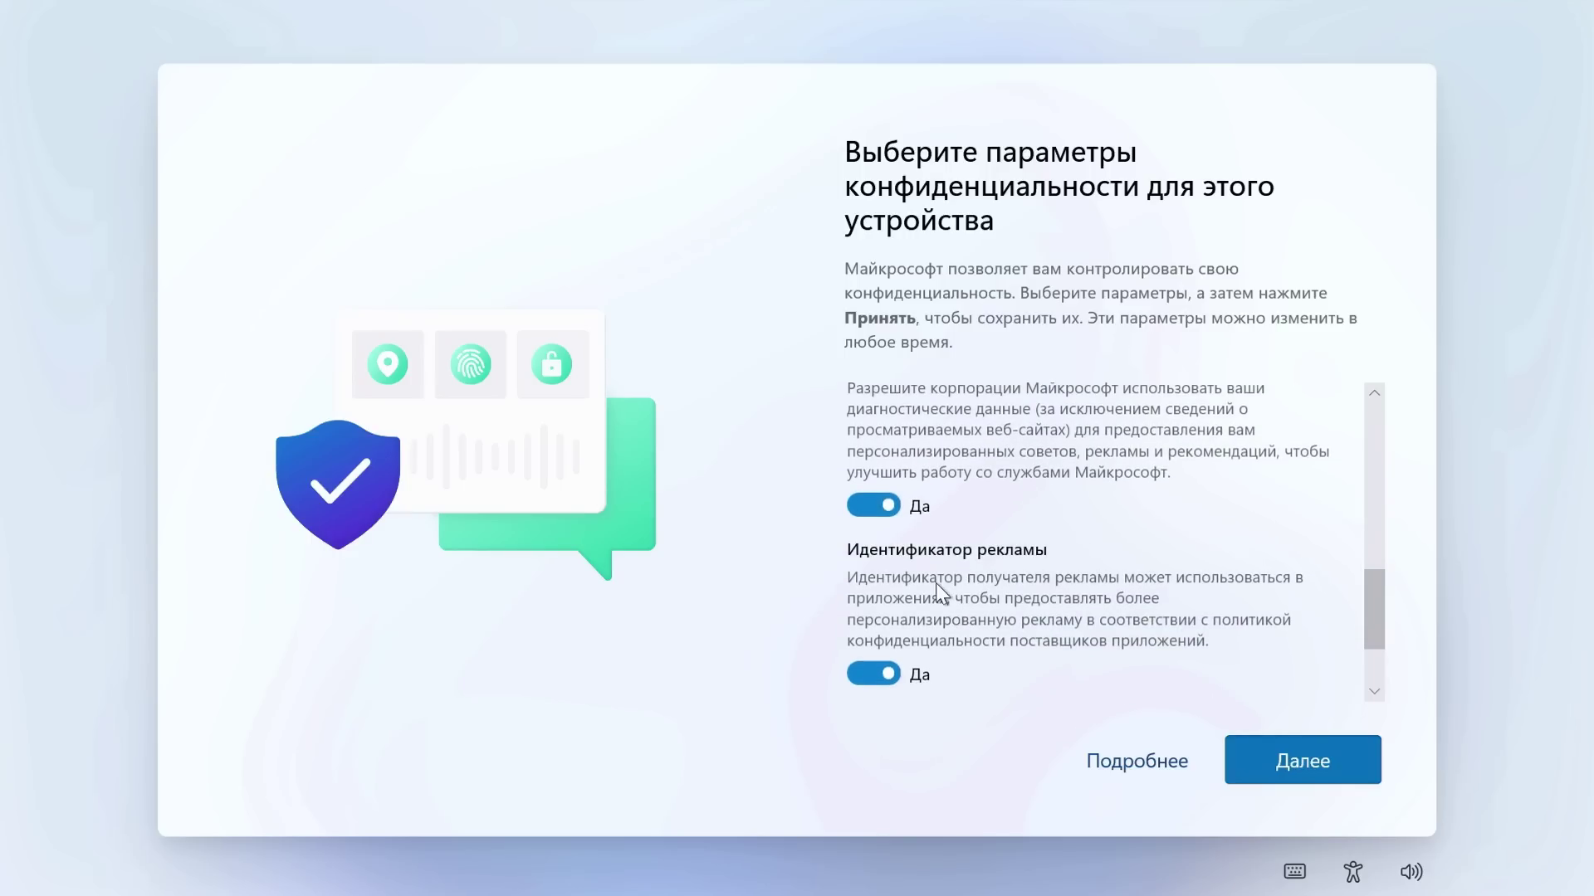
click(863, 505)
scroll(879, 514, down, 1)
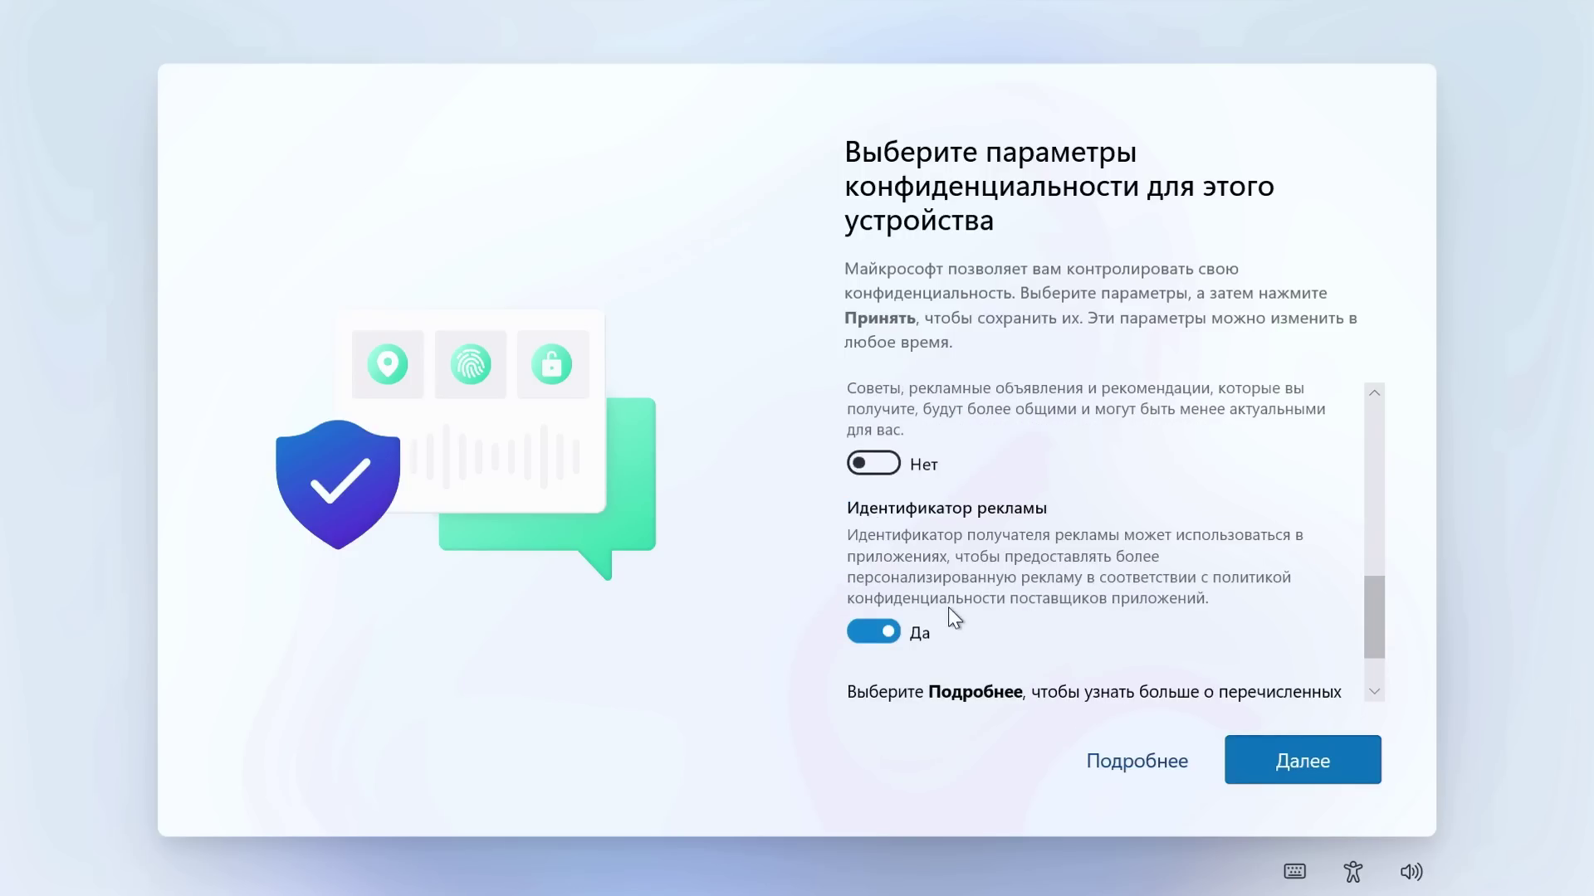
scroll(948, 606, down, 2)
click(869, 545)
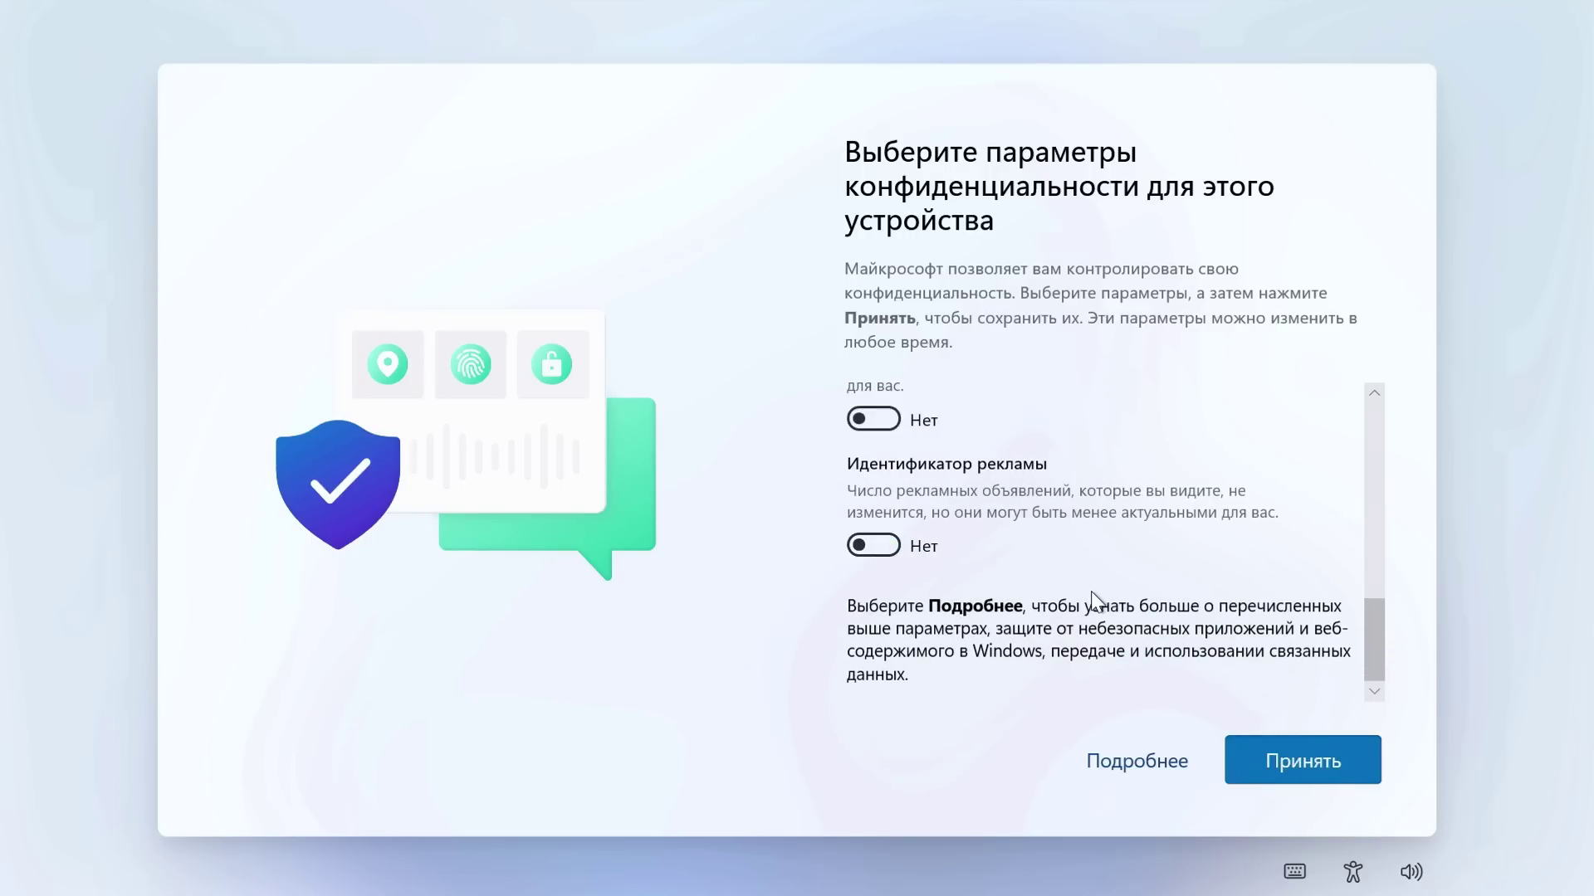
scroll(1099, 595, up, 5)
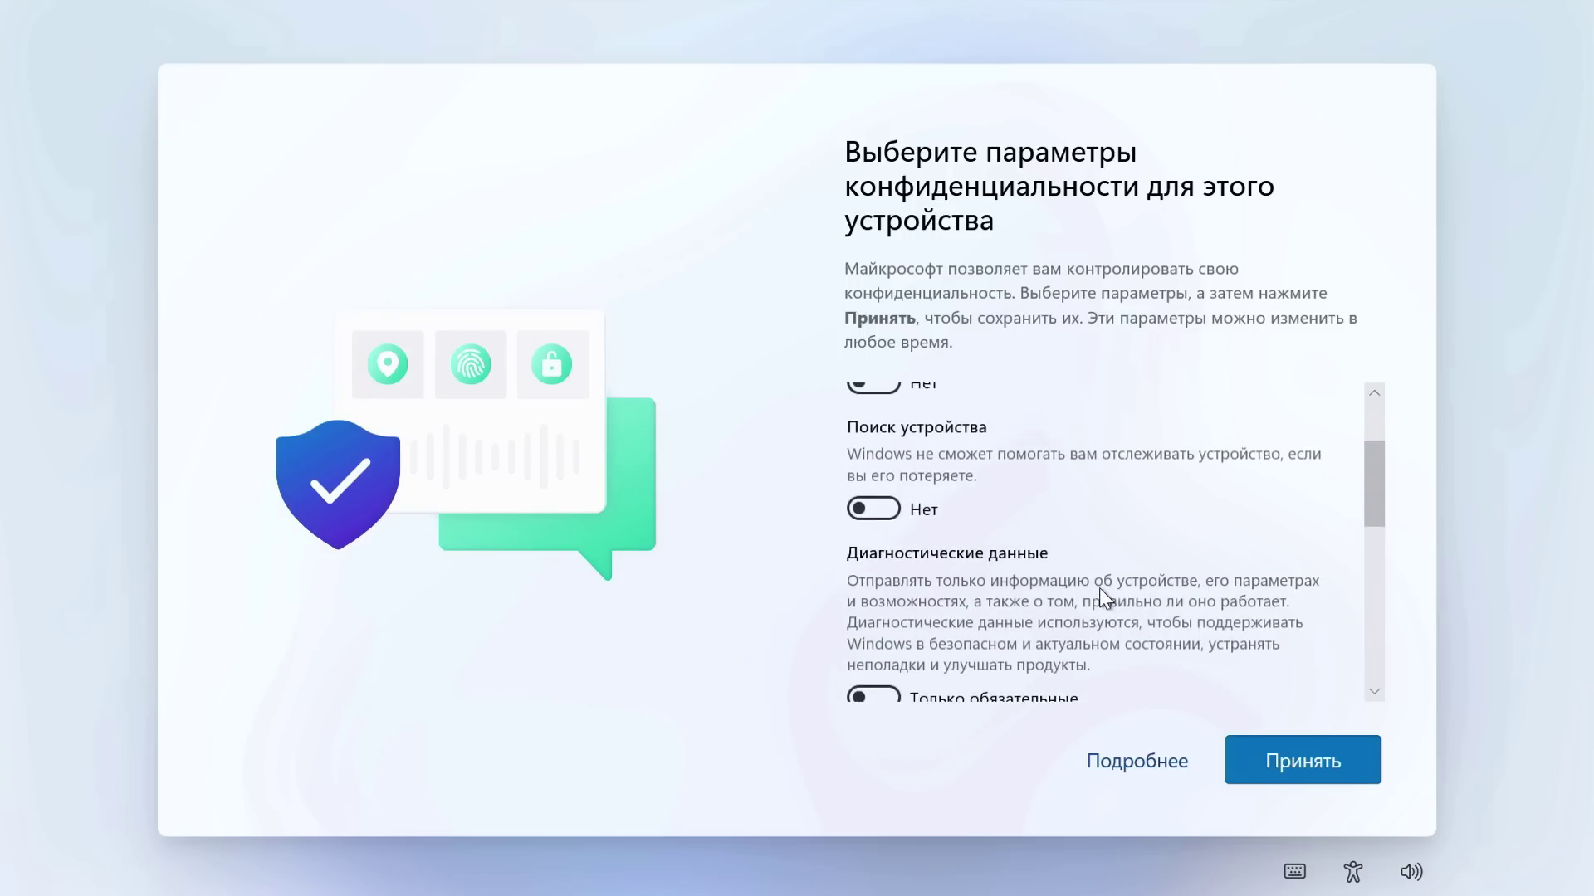
scroll(1099, 587, up, 2)
click(1302, 751)
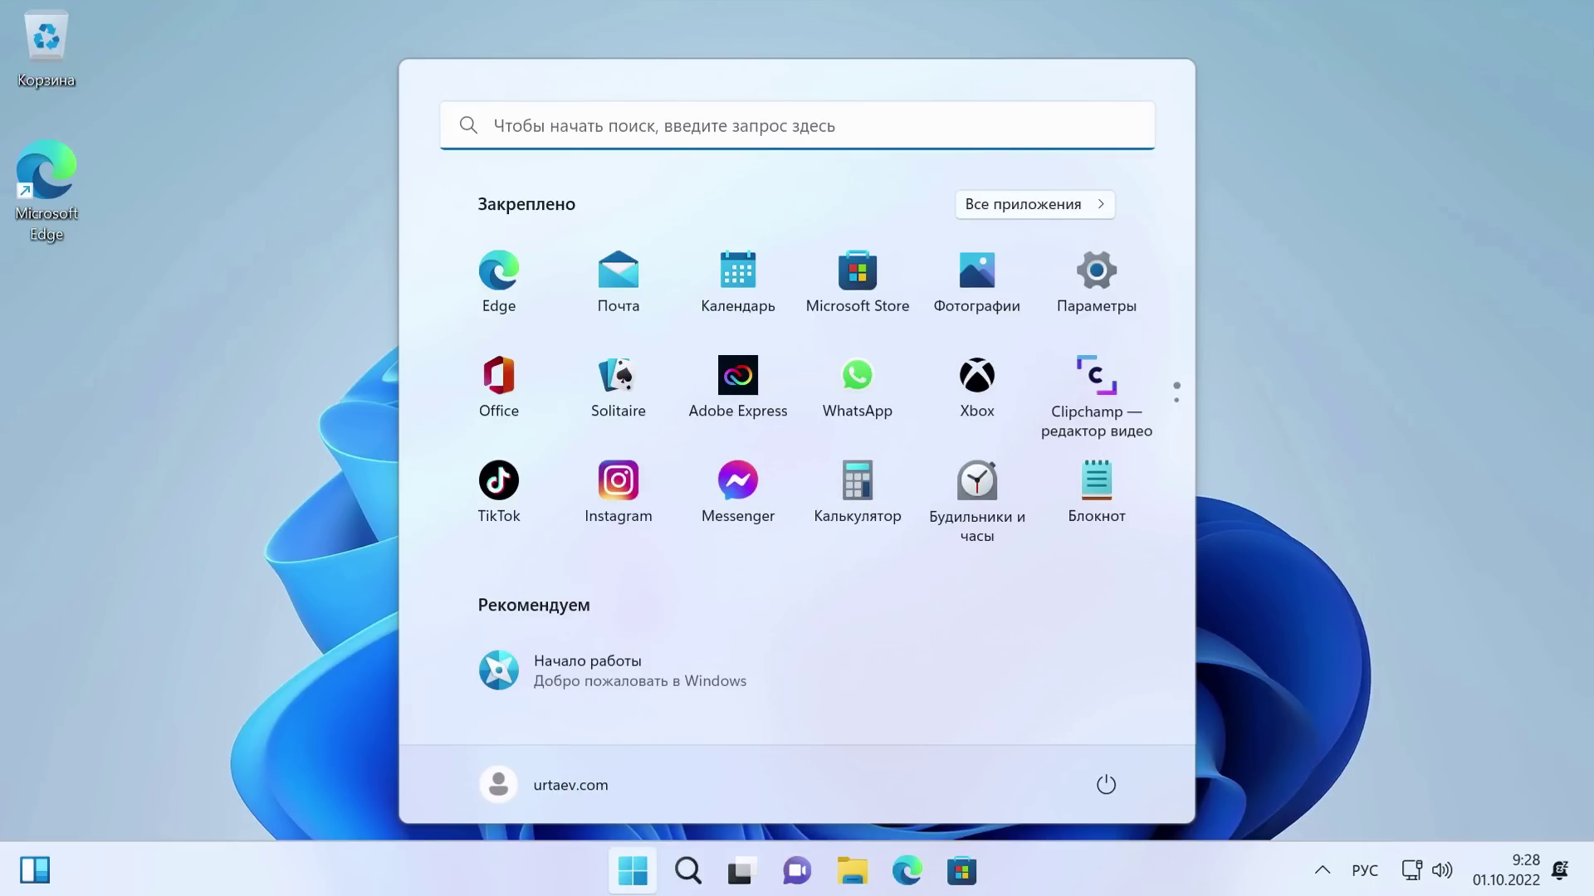
Step: Switch the input language to English and run winver to check the installed Windows version
key(alt+shift)
text(wi)
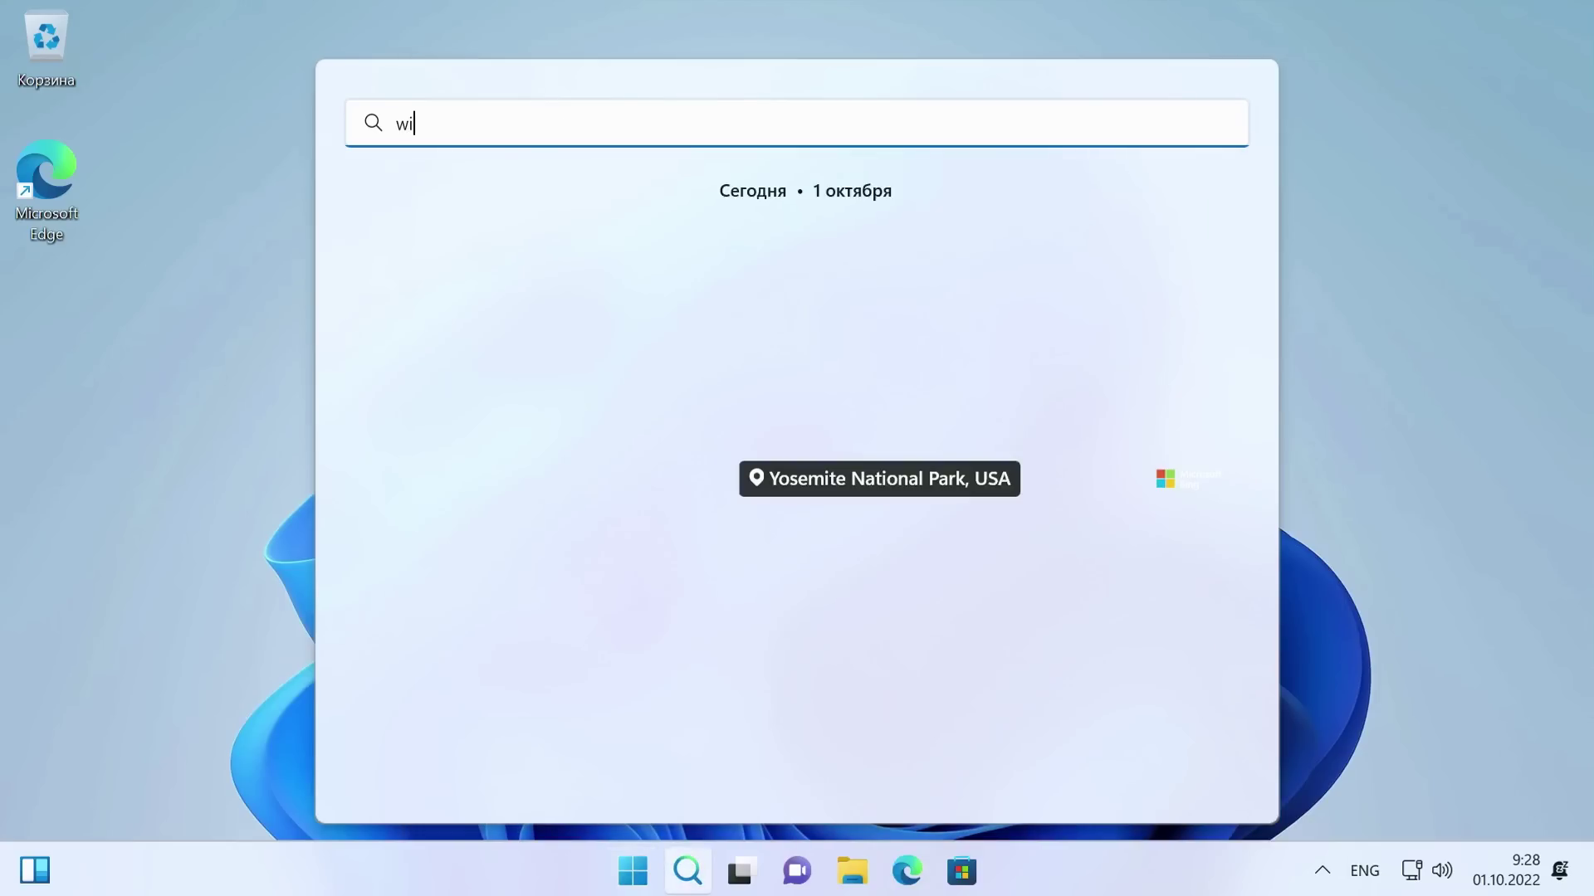
text(nver)
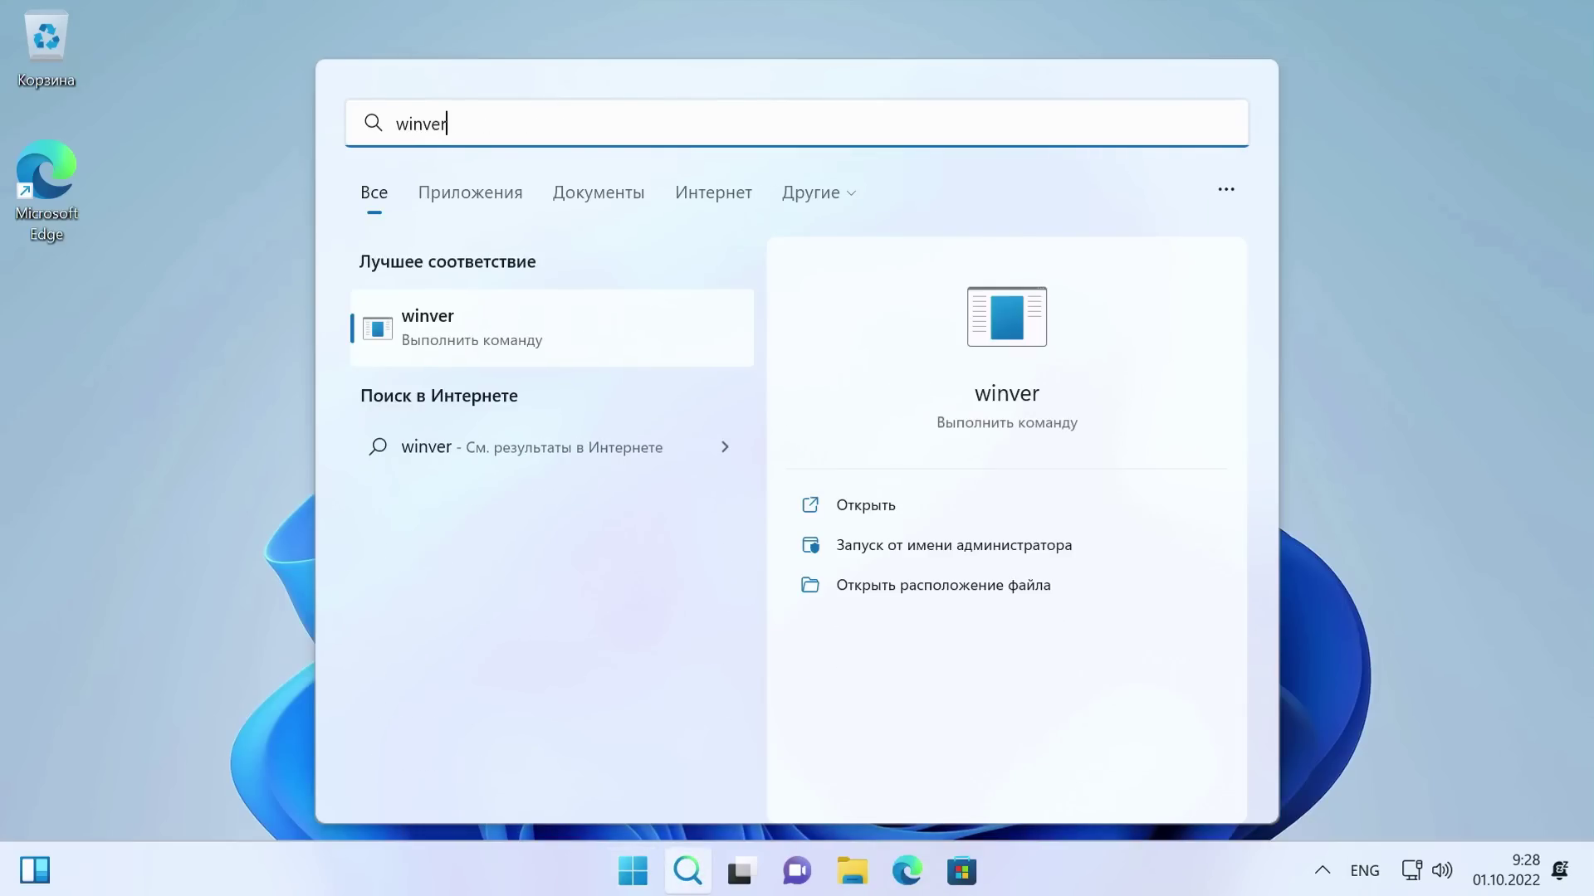
key(Return)
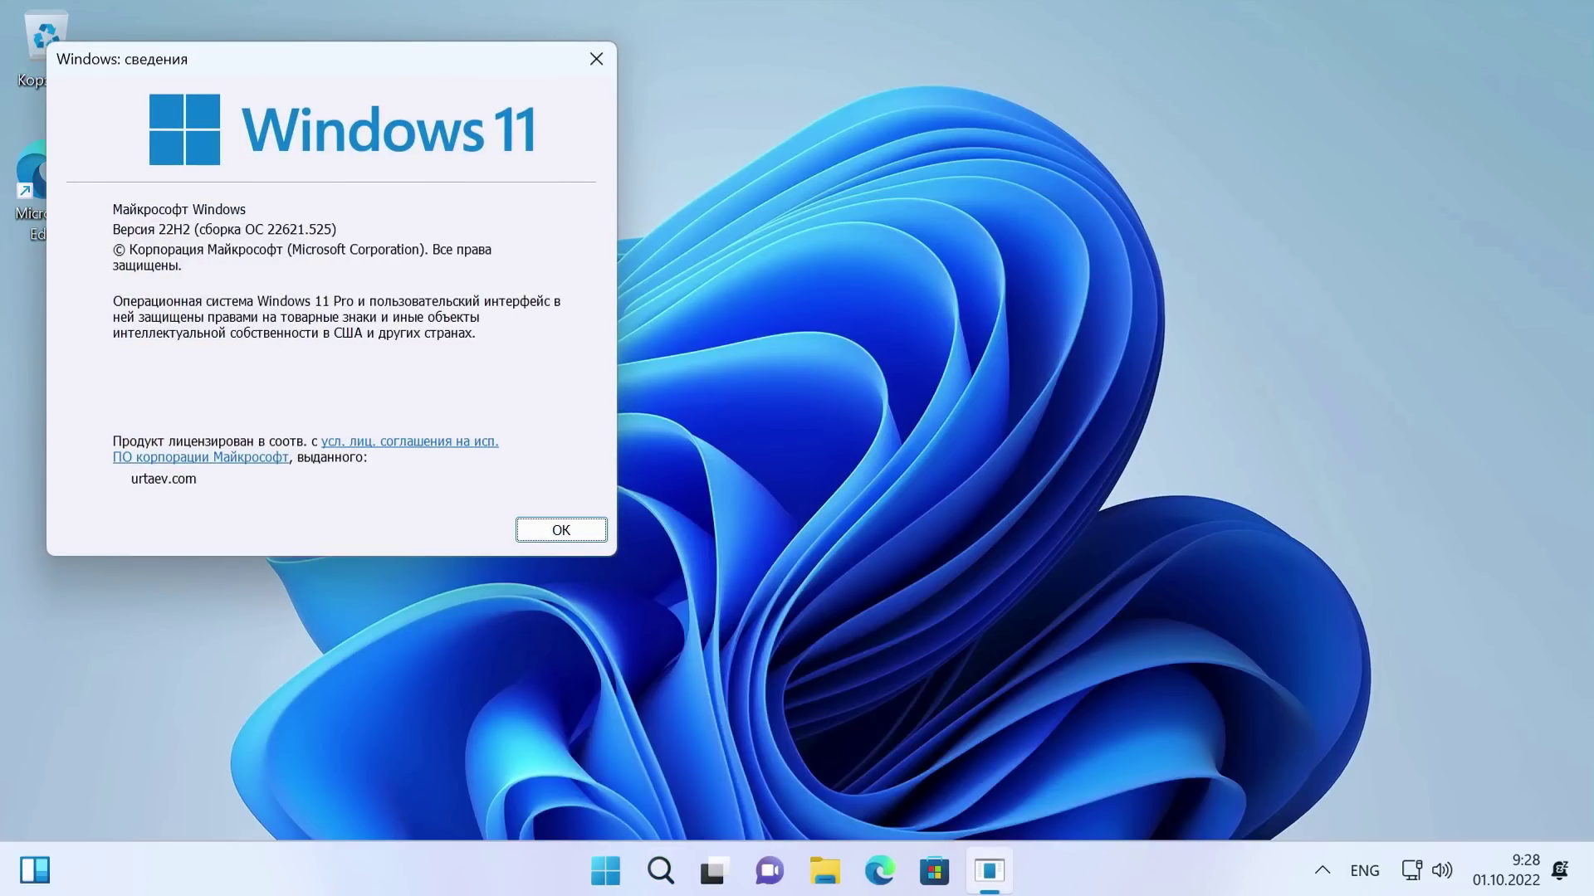